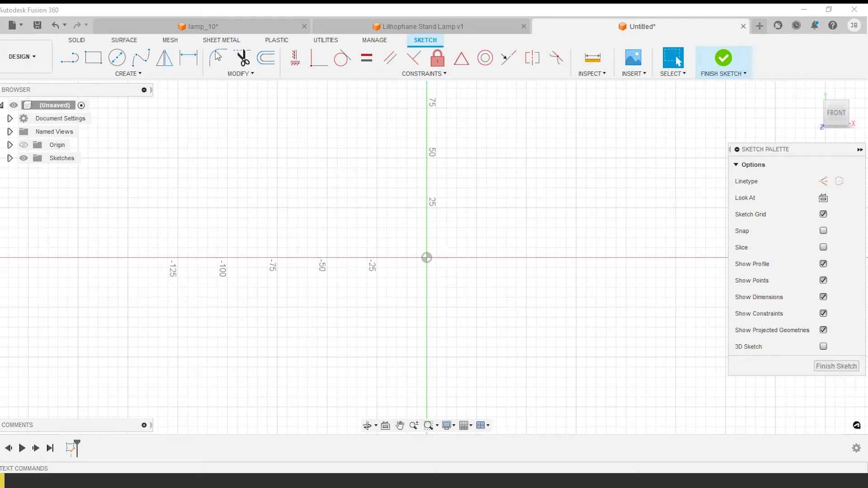
# Draw a 5 in by 5 in center rectangle centred on the origin
pyautogui.click(131, 74)
pyautogui.moveTo(115, 99)
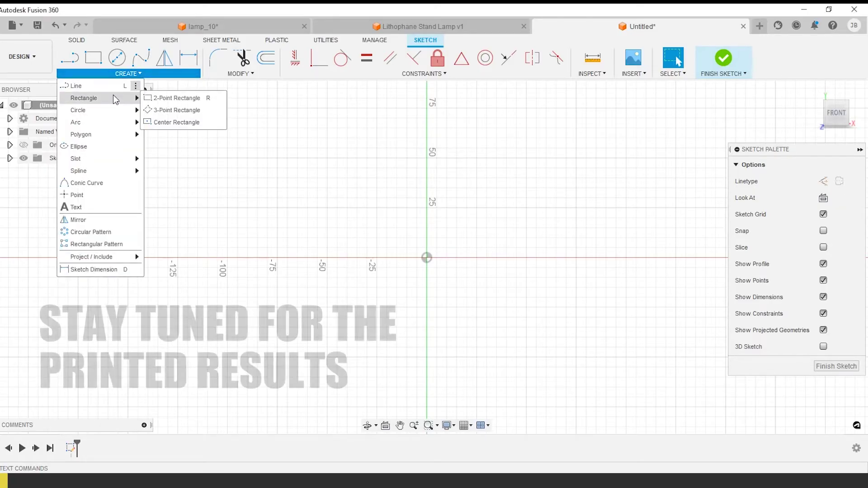
pyautogui.click(176, 122)
pyautogui.click(425, 257)
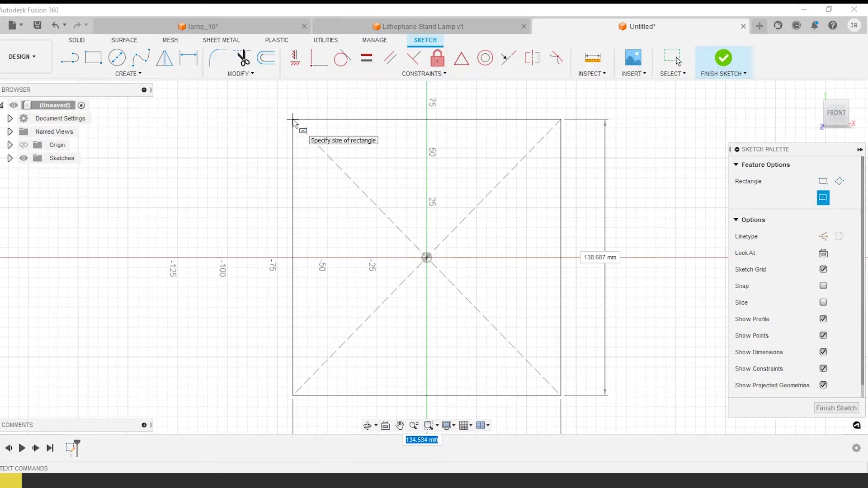
pyautogui.write('5inch')
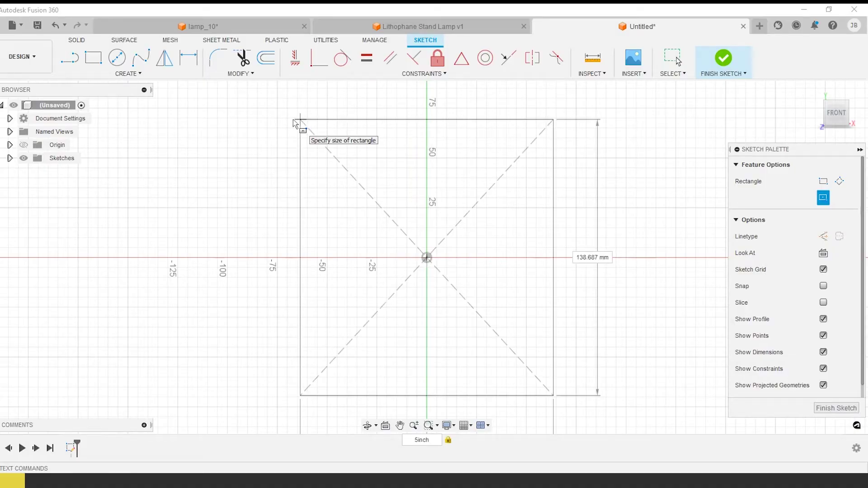
pyautogui.press('Tab')
pyautogui.write('5')
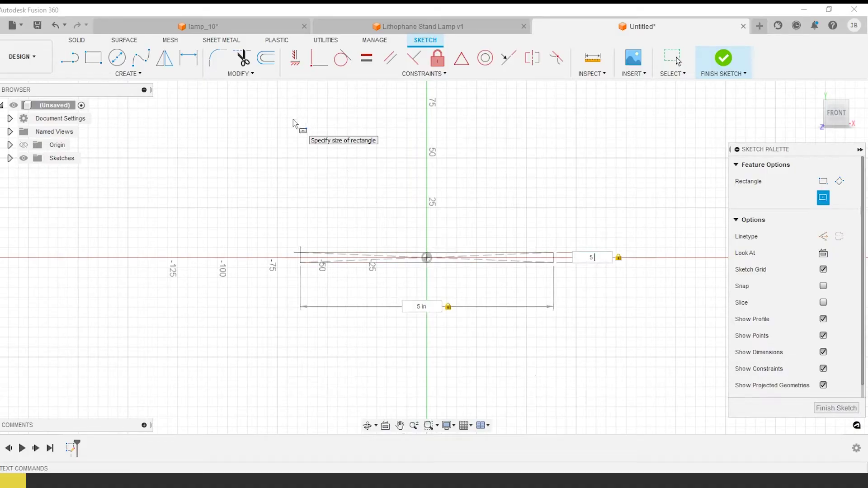
pyautogui.write('in')
pyautogui.press('Return')
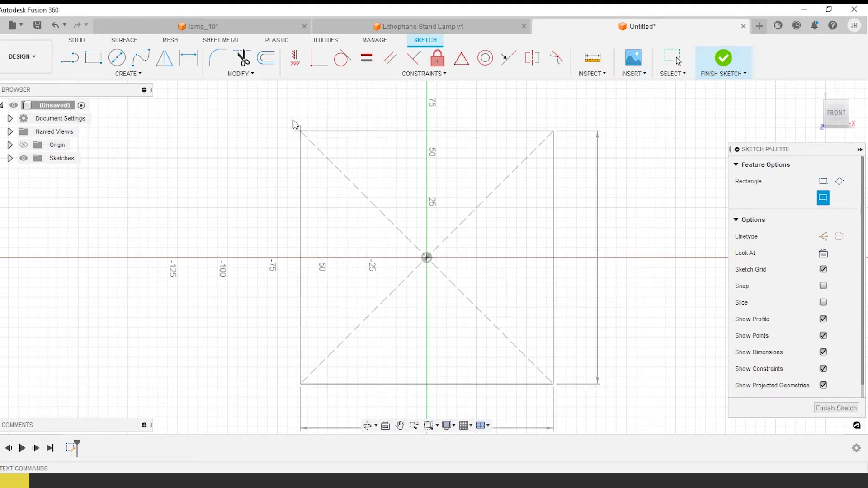
pyautogui.scroll(-2, 601, 328)
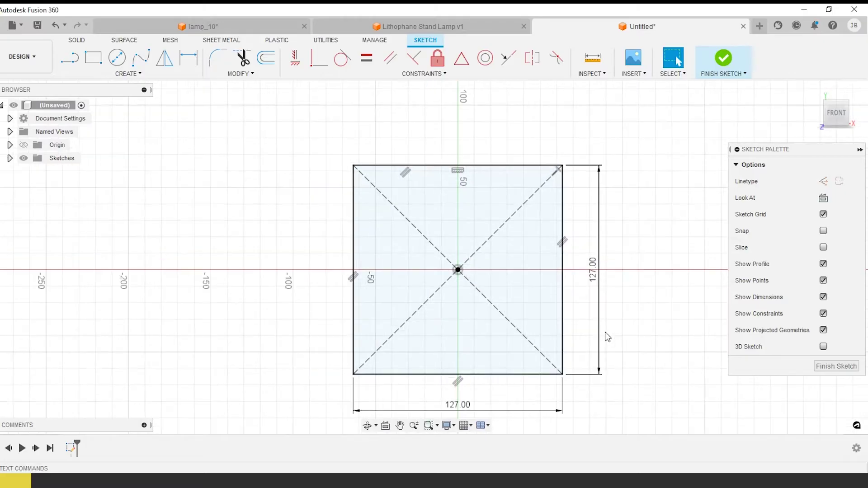
pyautogui.moveTo(606, 337)
pyautogui.keyDown('shift'); pyautogui.mouseDown(button='middle')
pyautogui.moveTo(632, 316)
pyautogui.moveTo(616, 300)
pyautogui.mouseUp(button='middle'); pyautogui.keyUp('shift')
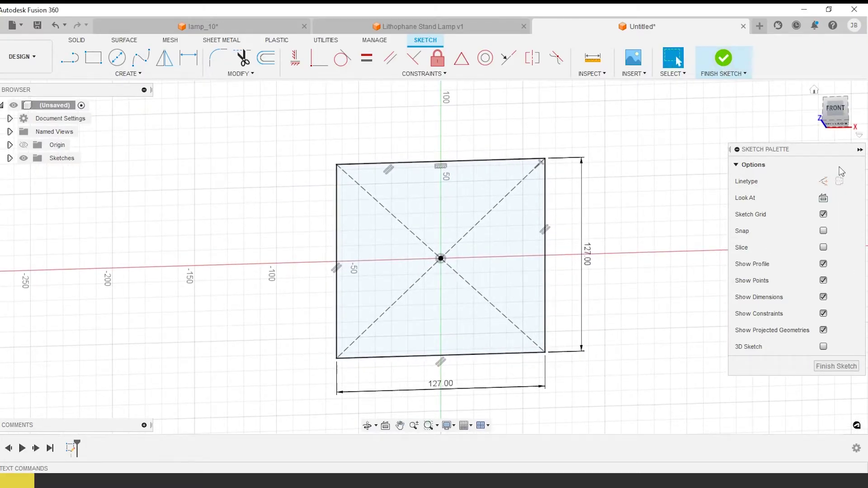
# Finish the sketch and extrude the 5 in square 3 in as a new solid body
pyautogui.click(724, 61)
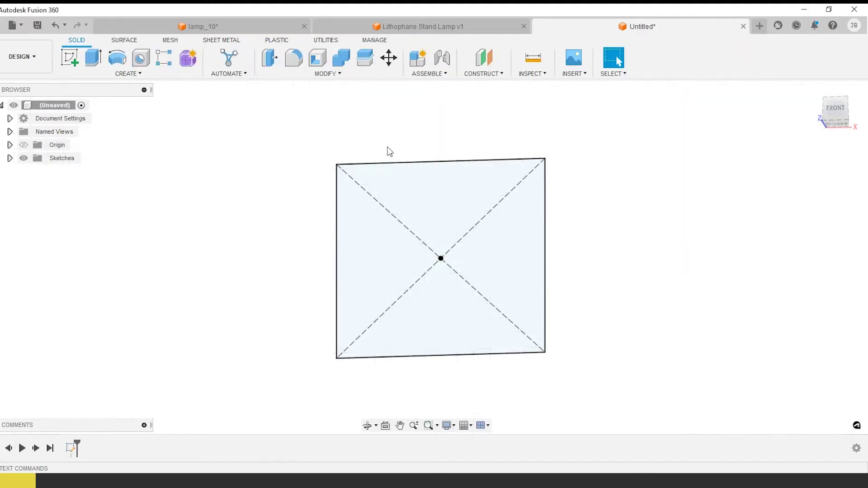
pyautogui.click(96, 58)
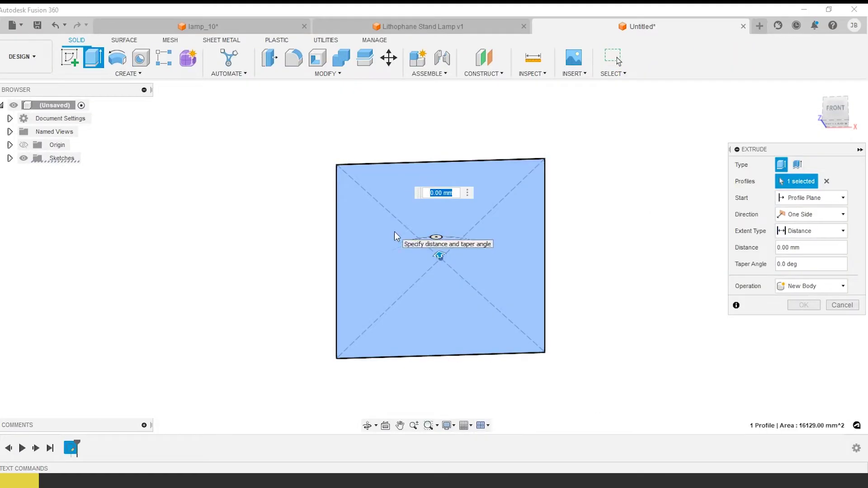
pyautogui.write('5')
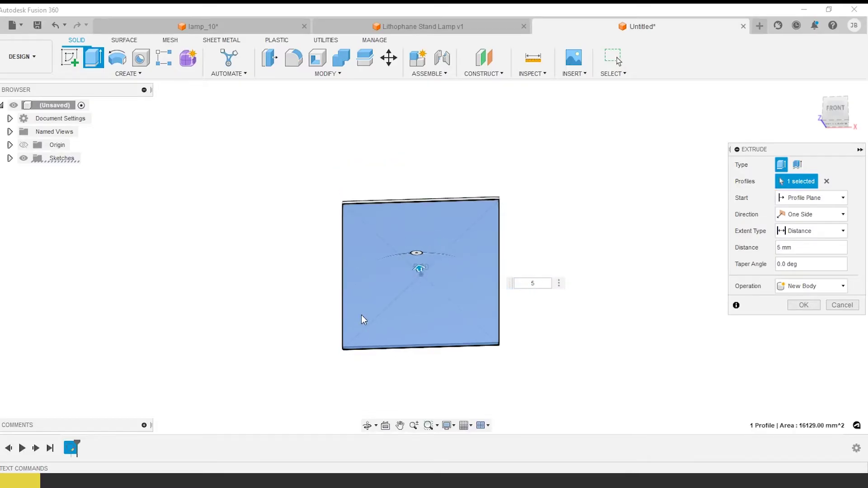
pyautogui.write('in')
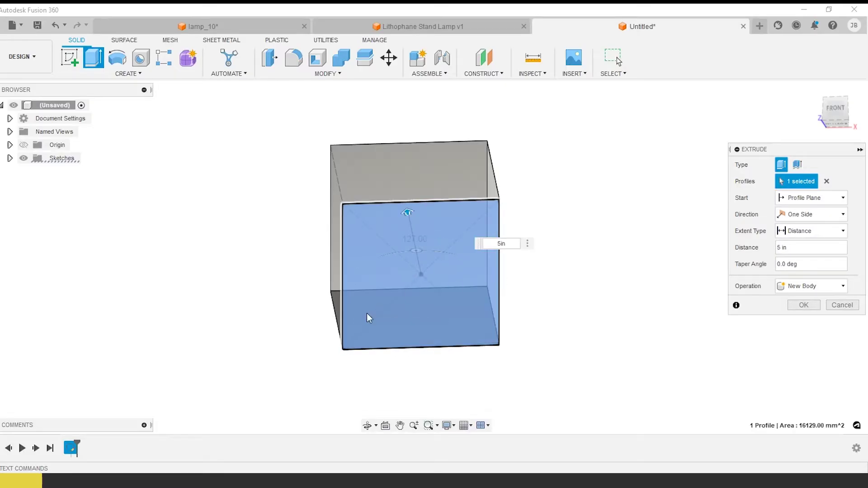
pyautogui.keyDown('shift'); pyautogui.moveTo(367, 313); pyautogui.dragTo(314, 230, button='middle'); pyautogui.keyUp('shift')
pyautogui.keyDown('shift'); pyautogui.moveTo(234, 164); pyautogui.dragTo(398, 226, button='middle'); pyautogui.keyUp('shift')
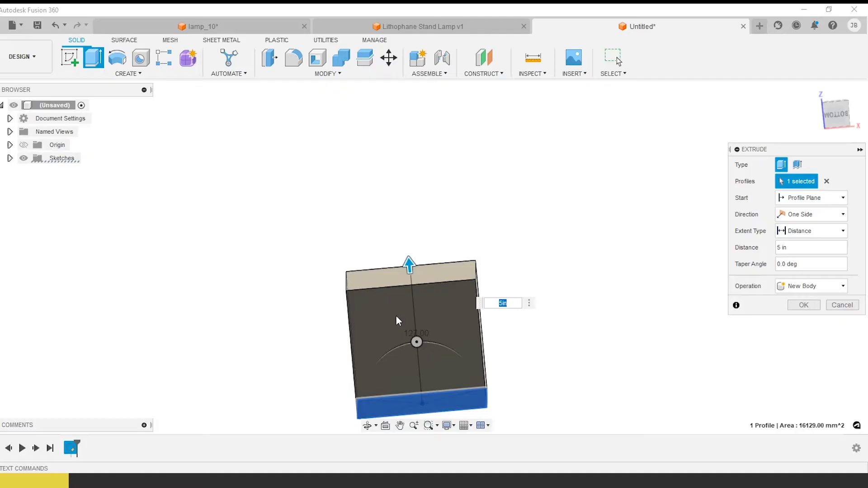
pyautogui.write('2.5')
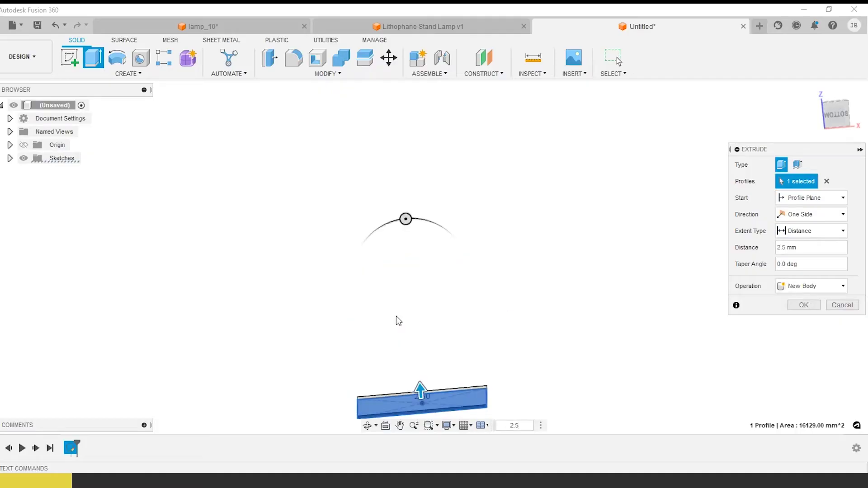
pyautogui.write('in')
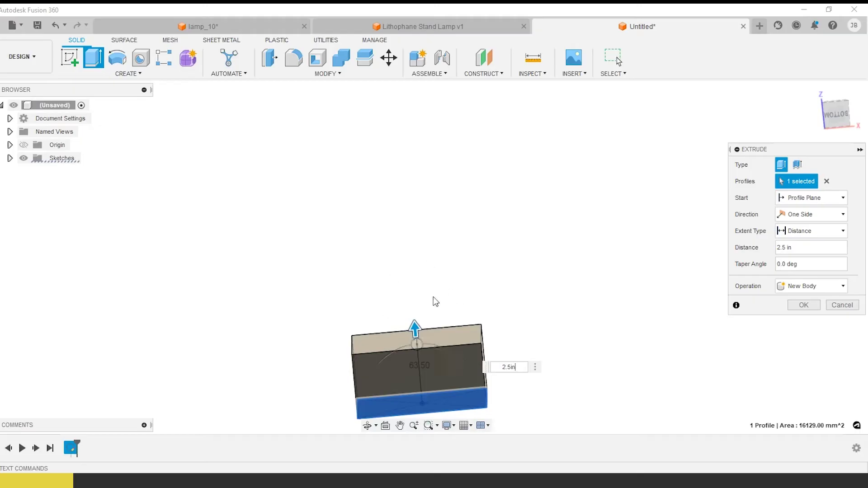
pyautogui.keyDown('shift'); pyautogui.moveTo(434, 299); pyautogui.dragTo(403, 260, button='middle'); pyautogui.keyUp('shift')
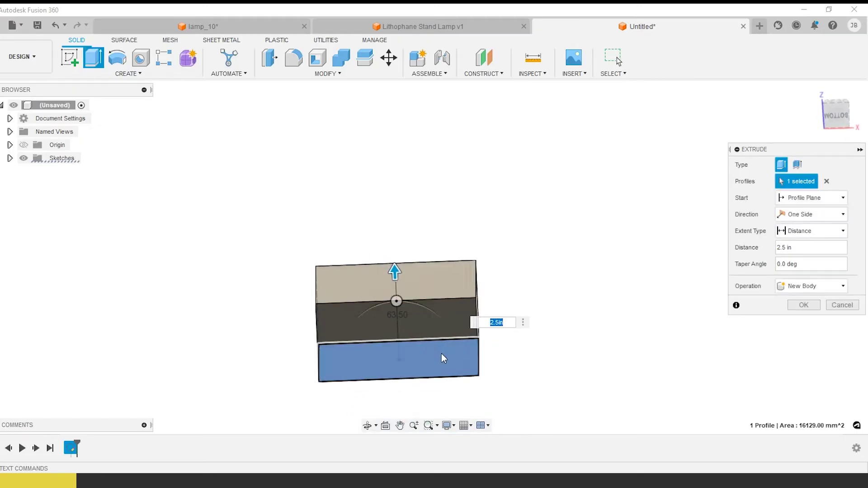
pyautogui.write('3in')
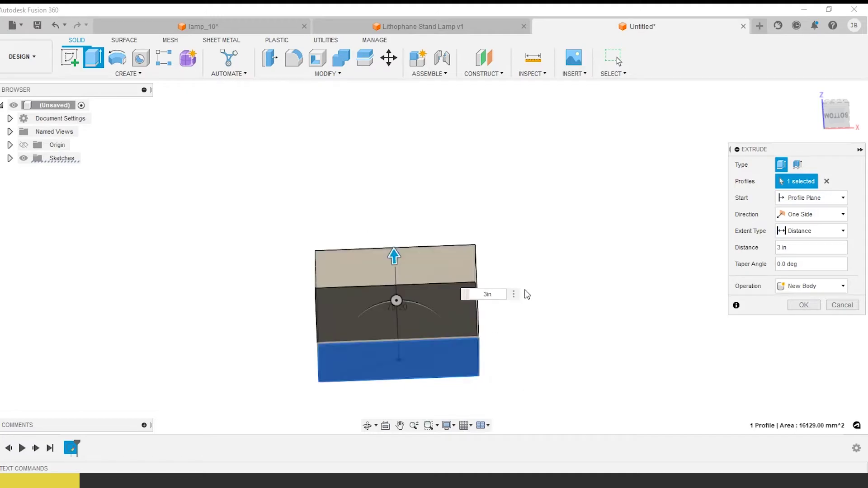
pyautogui.keyDown('shift'); pyautogui.moveTo(551, 324); pyautogui.dragTo(556, 338, button='middle'); pyautogui.keyUp('shift')
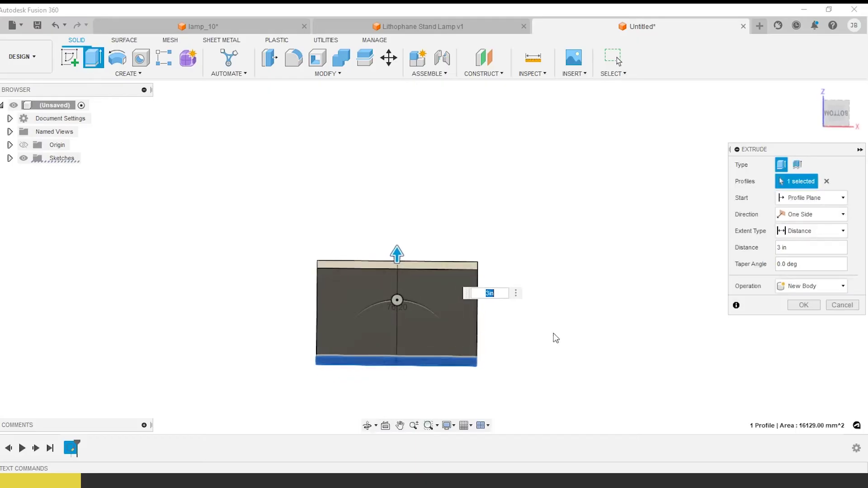
pyautogui.keyDown('shift'); pyautogui.moveTo(540, 371); pyautogui.dragTo(477, 352, button='middle'); pyautogui.keyUp('shift')
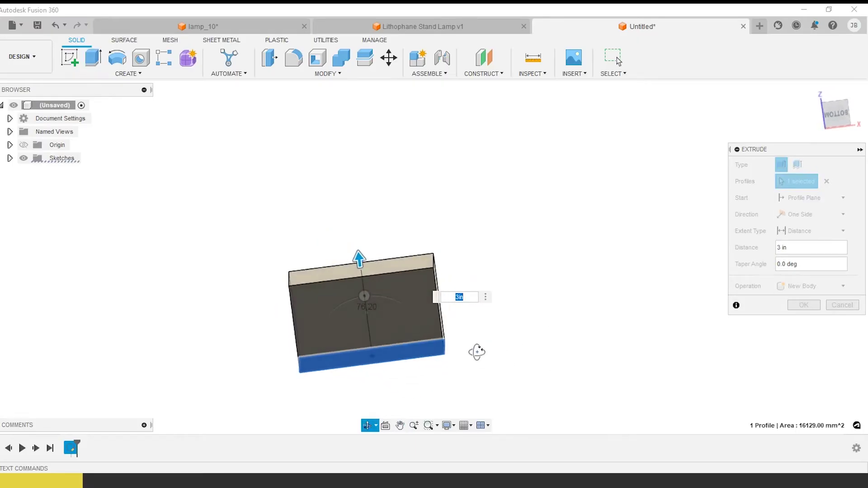
pyautogui.click(803, 305)
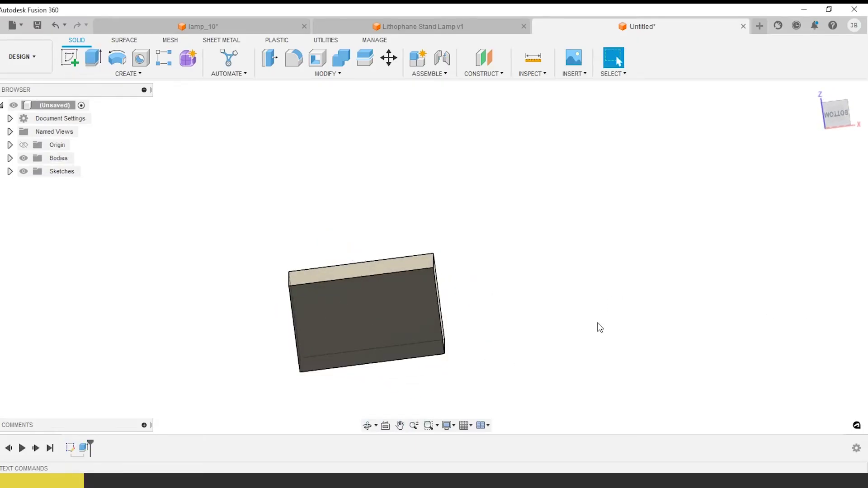
pyautogui.keyDown('shift'); pyautogui.moveTo(598, 326); pyautogui.dragTo(541, 375, button='middle'); pyautogui.keyUp('shift')
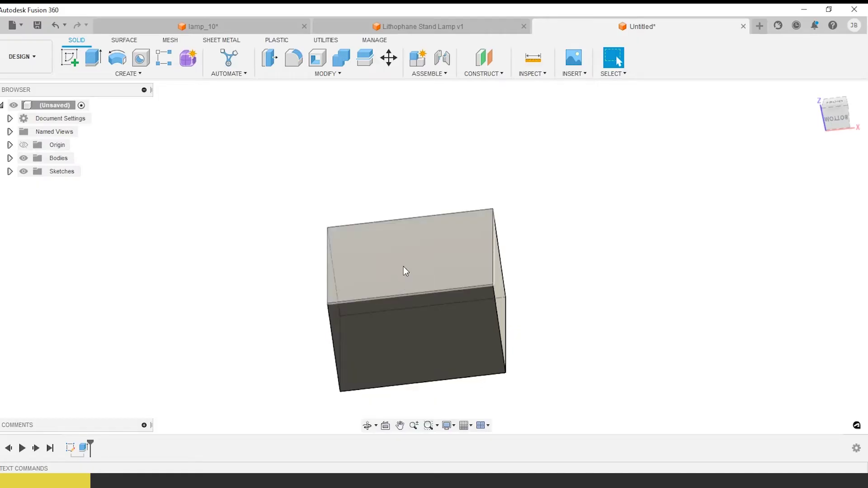
# Sketch a 38 mm diameter circle centred on the origin on the box's top face
pyautogui.scroll(3, 404, 269)
pyautogui.click(69, 58)
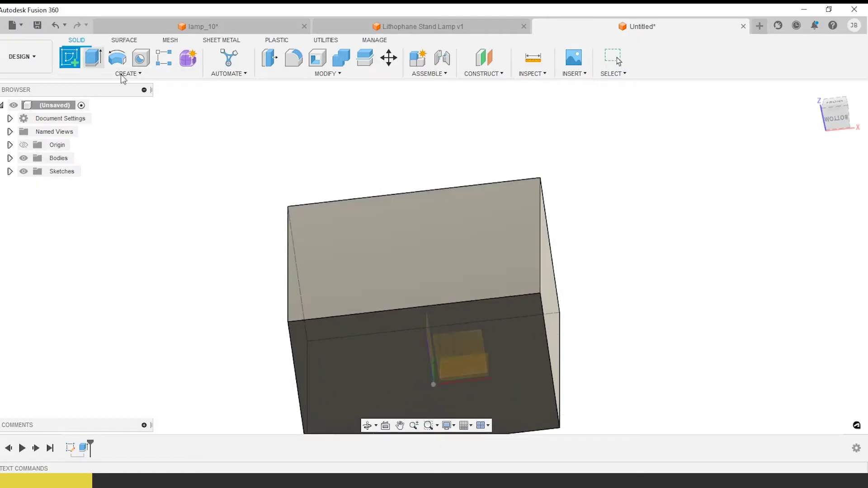
pyautogui.click(349, 236)
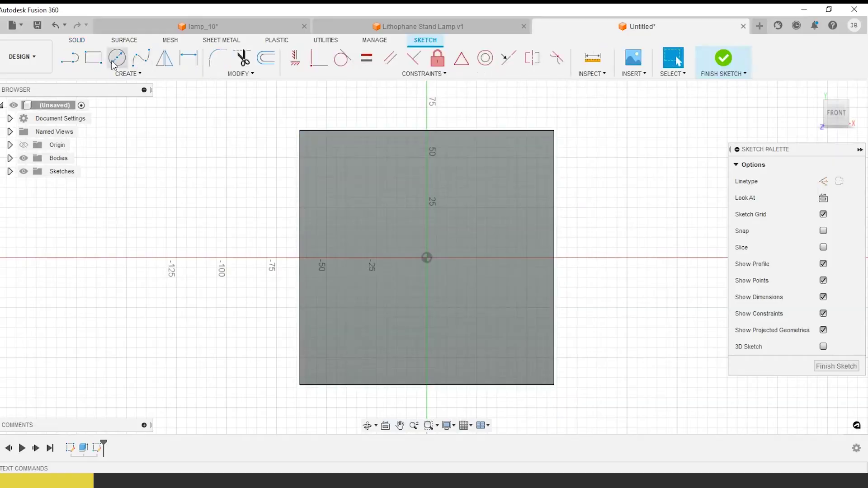
pyautogui.click(117, 58)
pyautogui.click(426, 258)
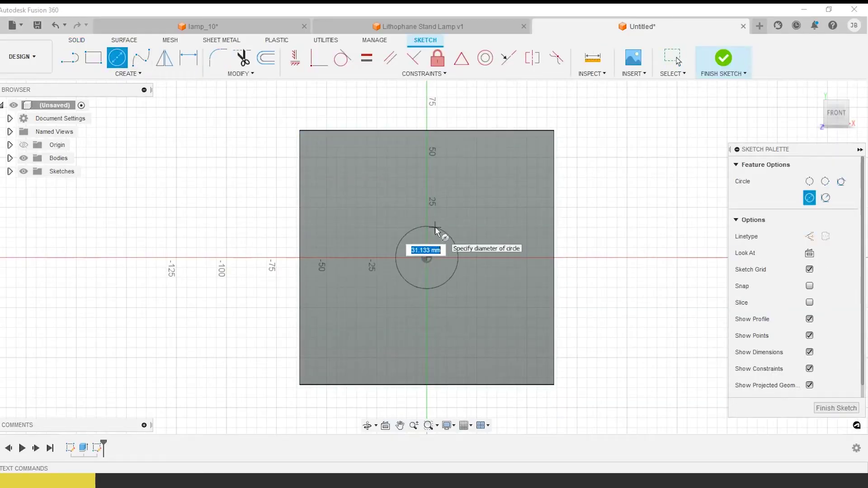
pyautogui.write('38mm')
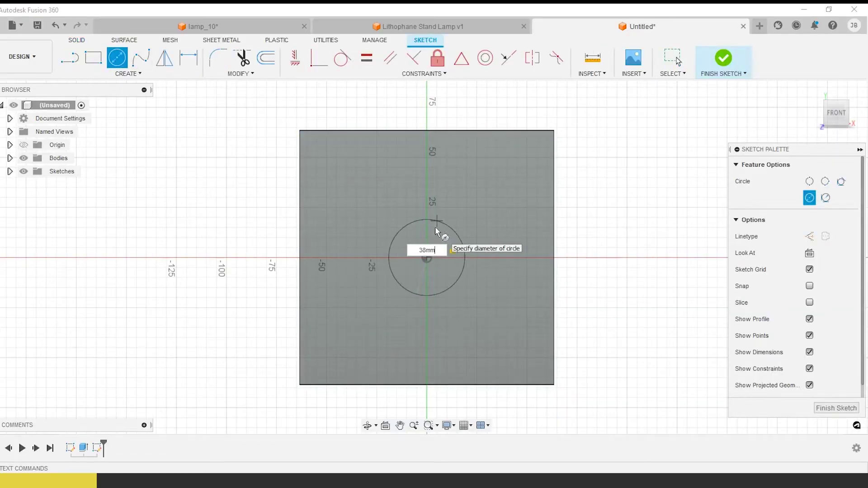
pyautogui.press('Return')
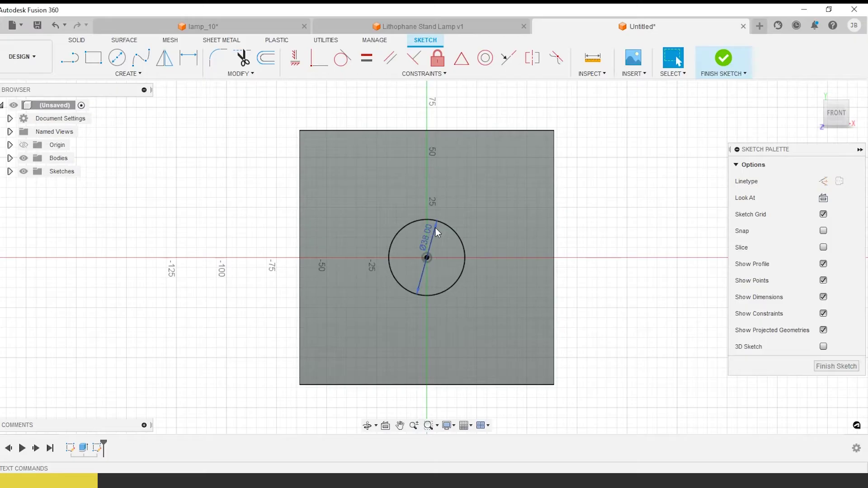
pyautogui.click(724, 59)
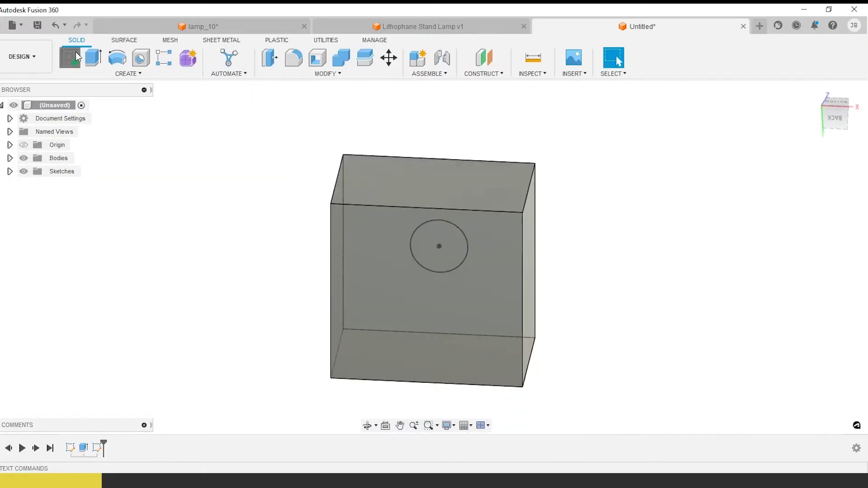
# Sketch a 32 mm diameter circle centred on the origin on another box face
pyautogui.click(73, 54)
pyautogui.click(404, 281)
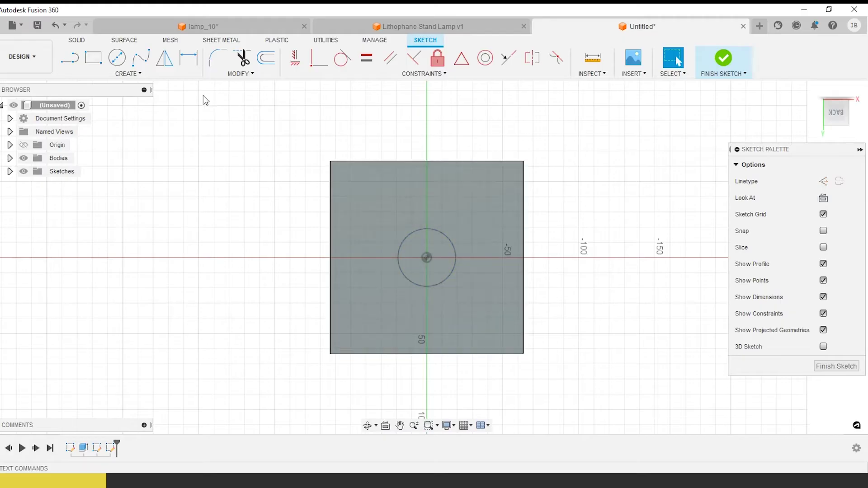
pyautogui.click(117, 57)
pyautogui.click(427, 258)
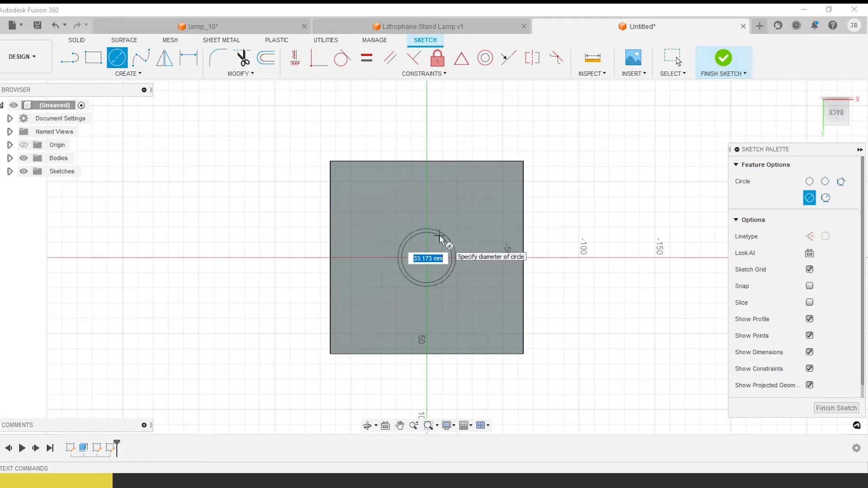
pyautogui.write('32')
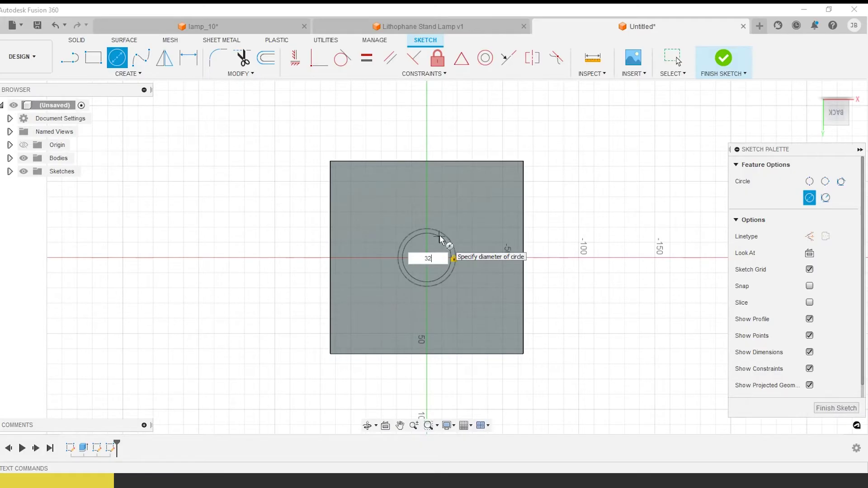
pyautogui.press('Return')
pyautogui.click(723, 58)
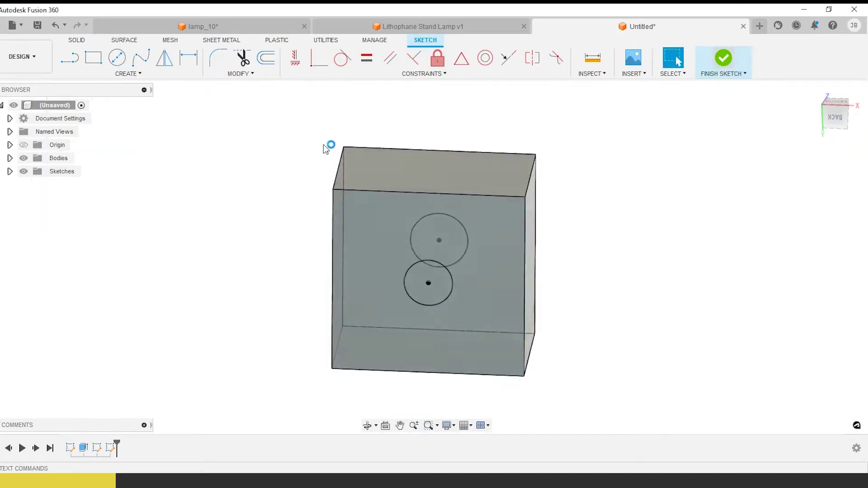
pyautogui.click(93, 57)
# Cut the lower circle through the whole box with an All extent
pyautogui.click(415, 286)
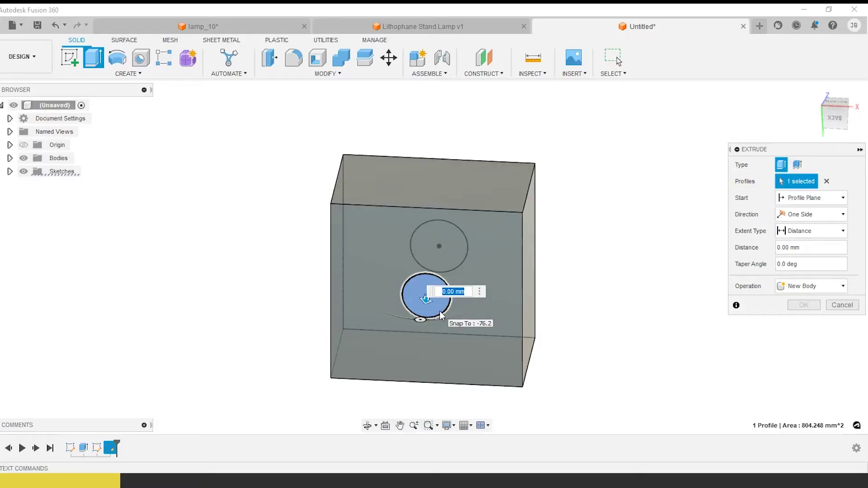
pyautogui.click(842, 231)
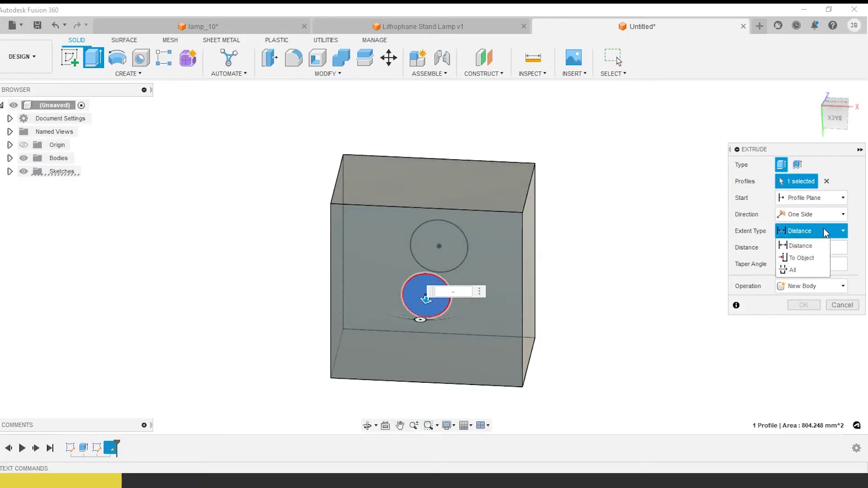
pyautogui.click(794, 270)
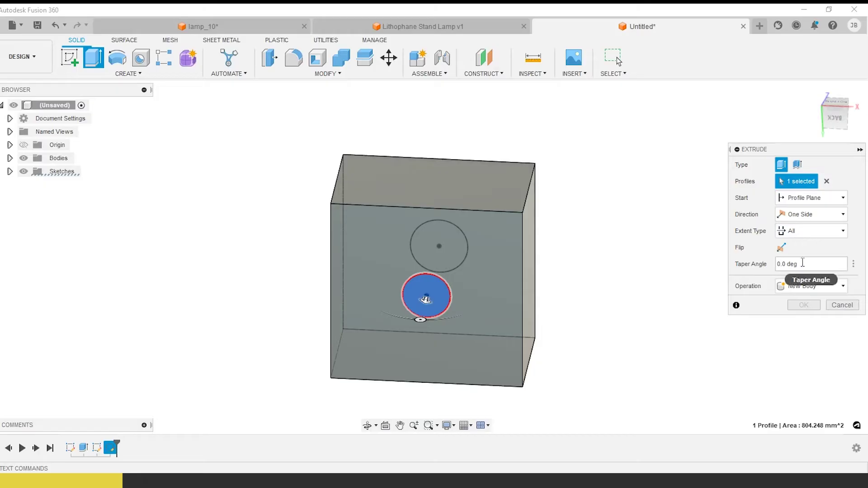
pyautogui.click(782, 247)
pyautogui.click(803, 321)
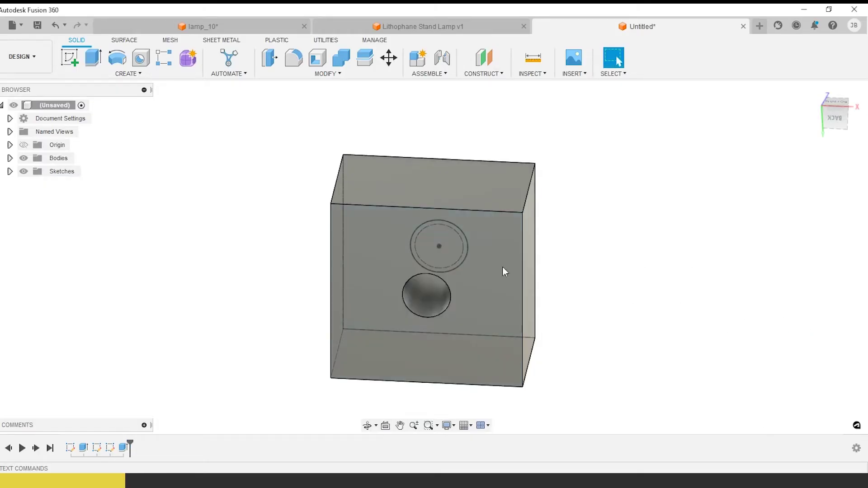
pyautogui.keyDown('shift'); pyautogui.moveTo(360, 221); pyautogui.dragTo(429, 214, button='middle'); pyautogui.keyUp('shift')
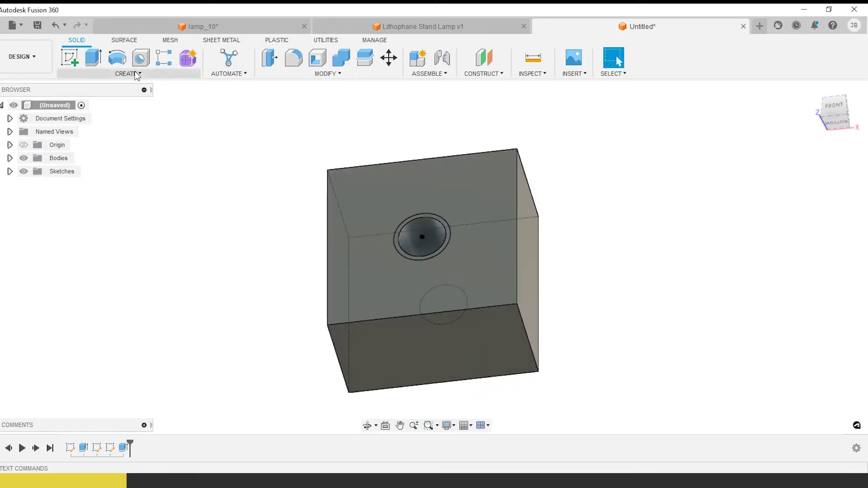
# Cut the other circle -1.5 in deep into the box
pyautogui.click(93, 57)
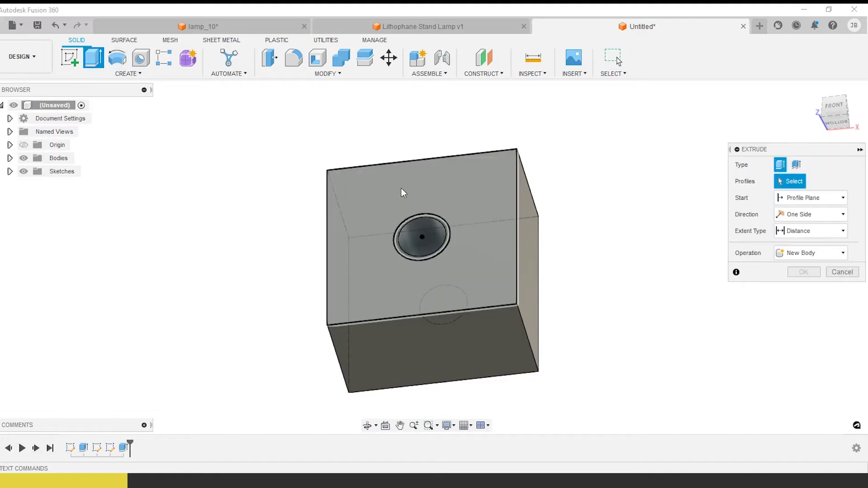
pyautogui.click(405, 223)
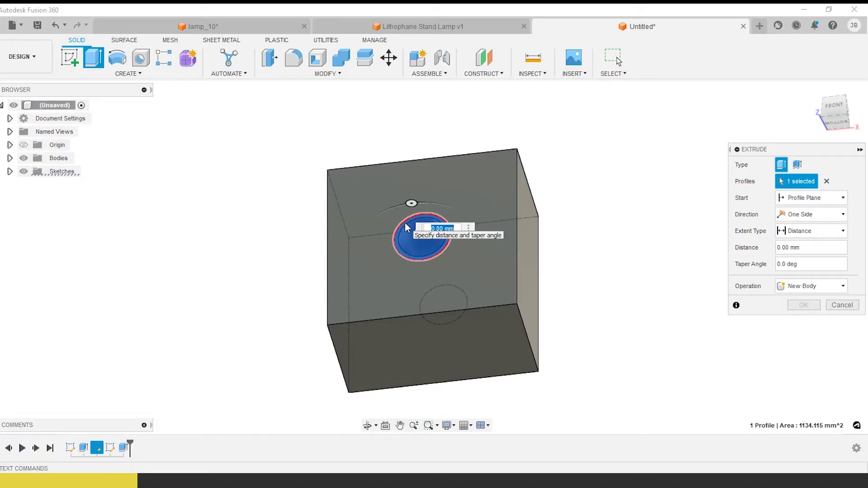
pyautogui.write('-1.5in')
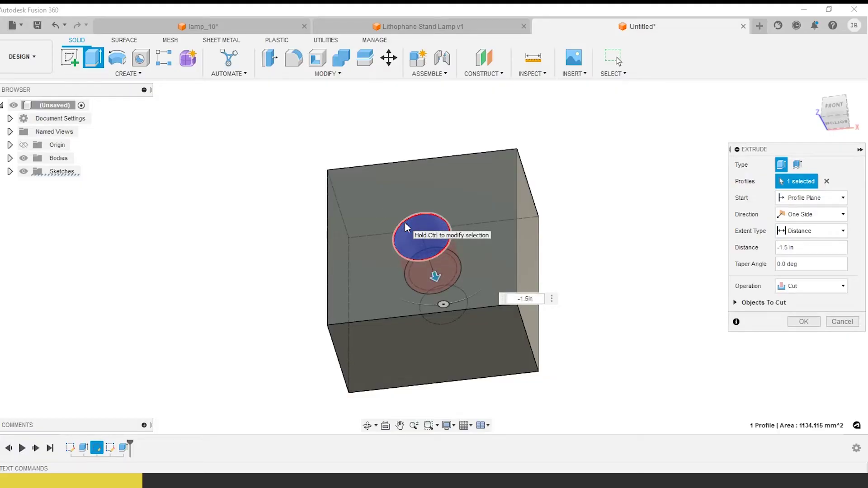
pyautogui.press('Return')
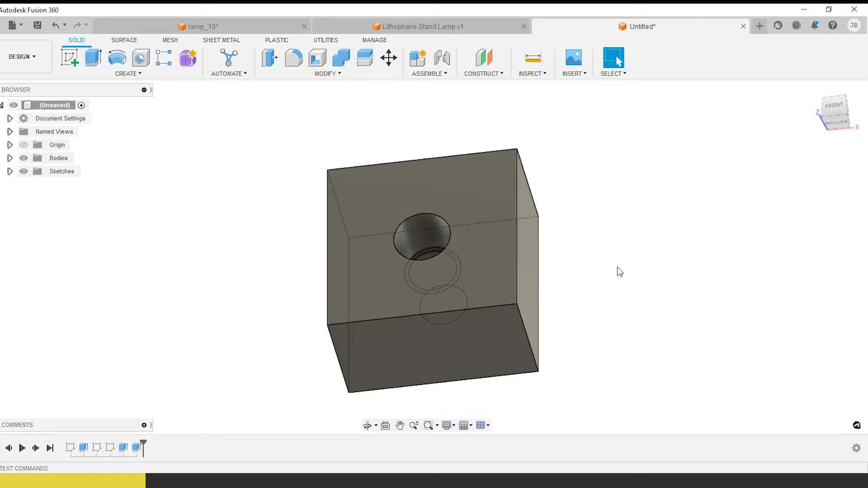
pyautogui.keyDown('shift'); pyautogui.moveTo(618, 271); pyautogui.dragTo(407, 219, button='middle'); pyautogui.keyUp('shift')
# On the box face, sketch a 7 mm wide vertical center-to-center slot starting at the origin
pyautogui.keyDown('shift'); pyautogui.moveTo(429, 383); pyautogui.dragTo(402, 321, button='middle'); pyautogui.keyUp('shift')
pyautogui.keyDown('shift'); pyautogui.moveTo(392, 411); pyautogui.dragTo(374, 330, button='middle'); pyautogui.keyUp('shift')
pyautogui.moveTo(390, 299)
pyautogui.keyDown('shift'); pyautogui.mouseDown(button='middle')
pyautogui.moveTo(410, 289)
pyautogui.moveTo(330, 294)
pyautogui.moveTo(316, 254)
pyautogui.mouseUp(button='middle'); pyautogui.keyUp('shift')
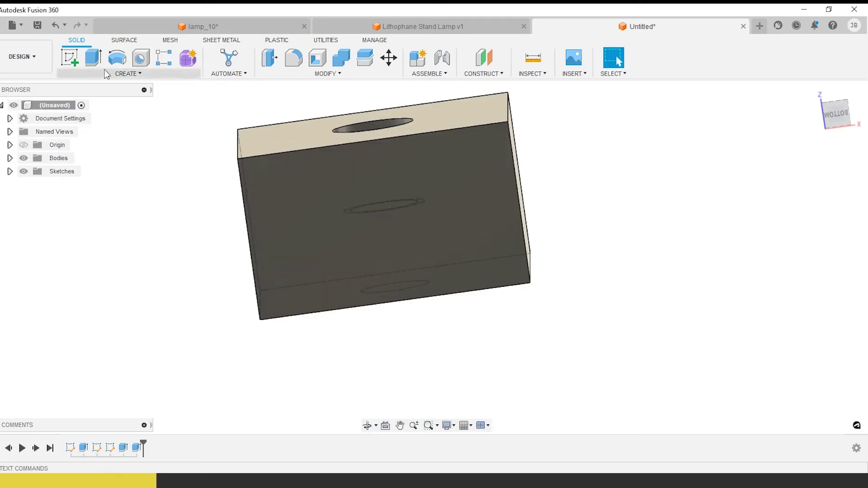
pyautogui.click(70, 59)
pyautogui.click(441, 276)
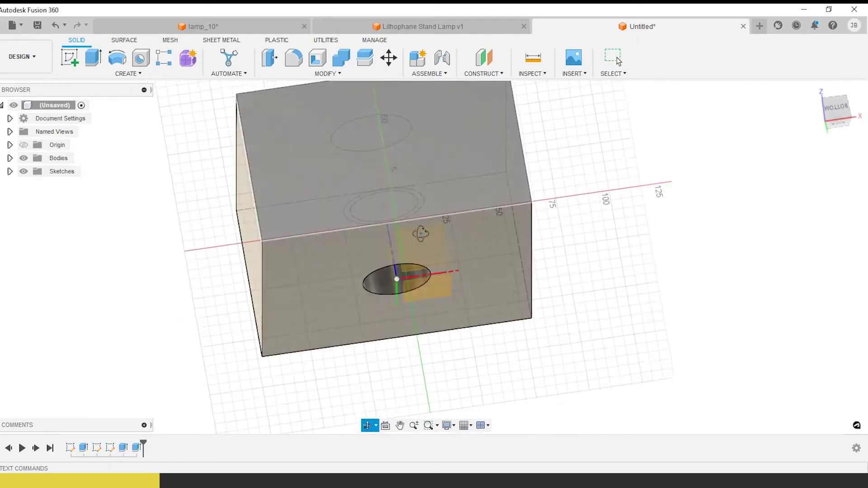
pyautogui.click(413, 247)
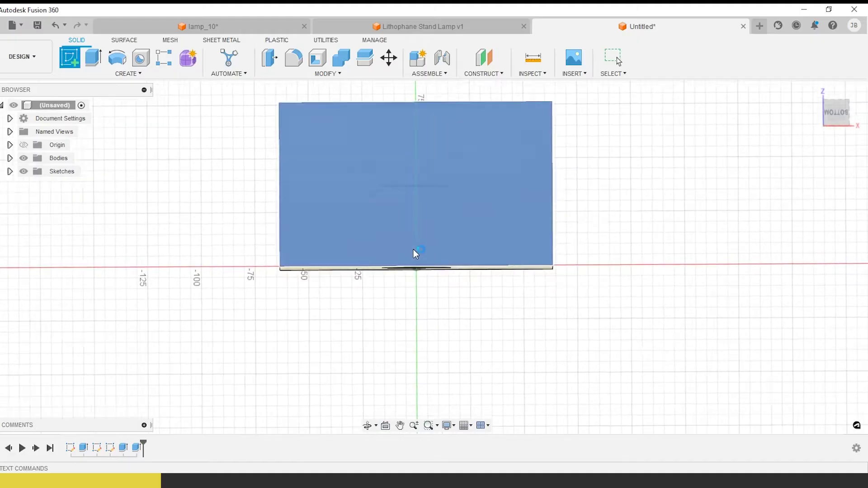
pyautogui.click(128, 73)
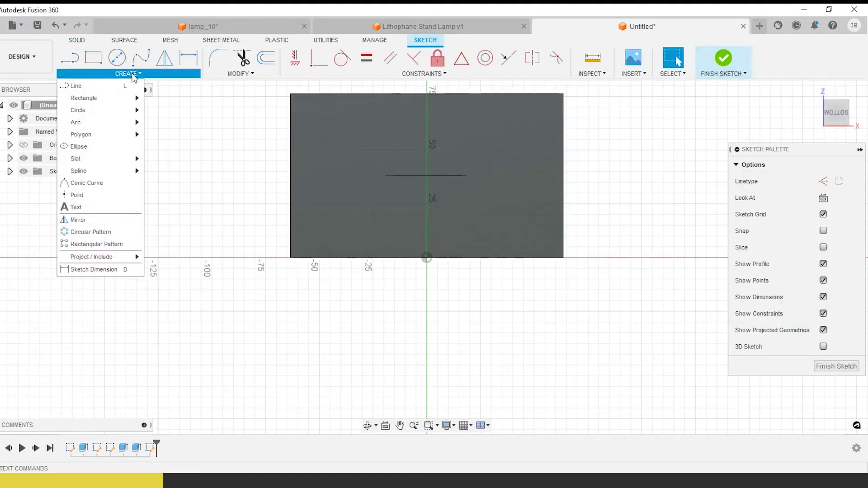
pyautogui.moveTo(102, 97)
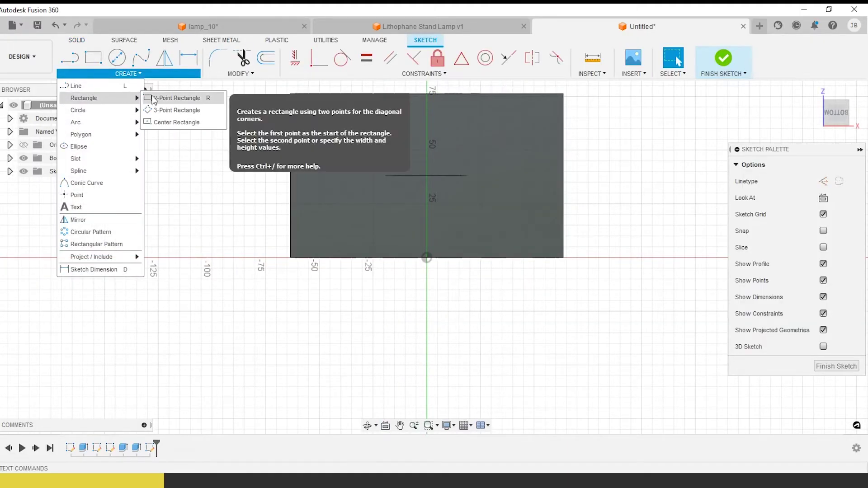
pyautogui.moveTo(117, 160)
pyautogui.click(161, 159)
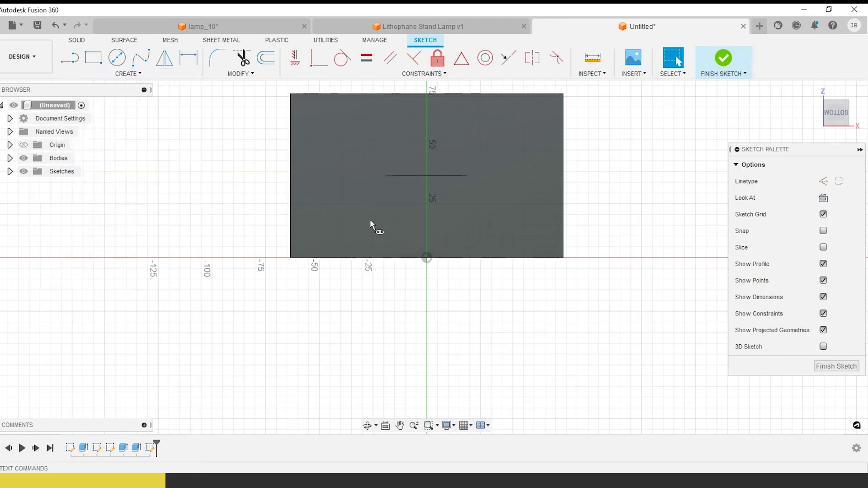
pyautogui.click(427, 258)
pyautogui.click(427, 227)
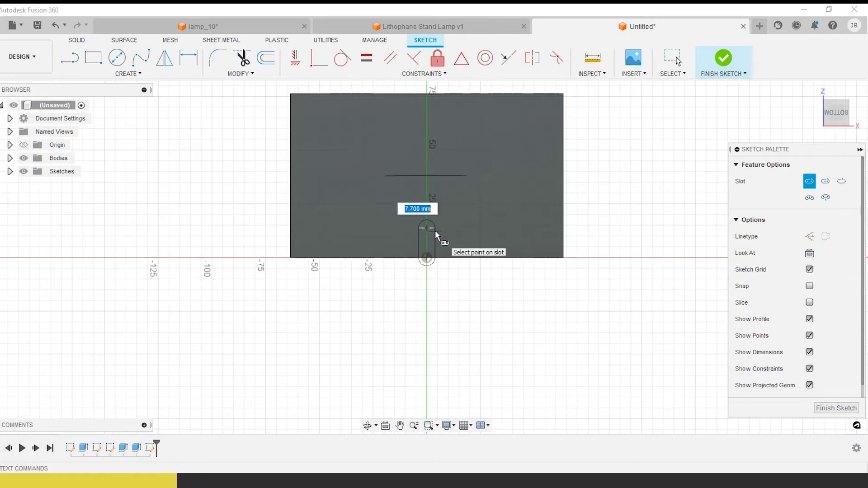
pyautogui.write('7')
pyautogui.click(434, 231)
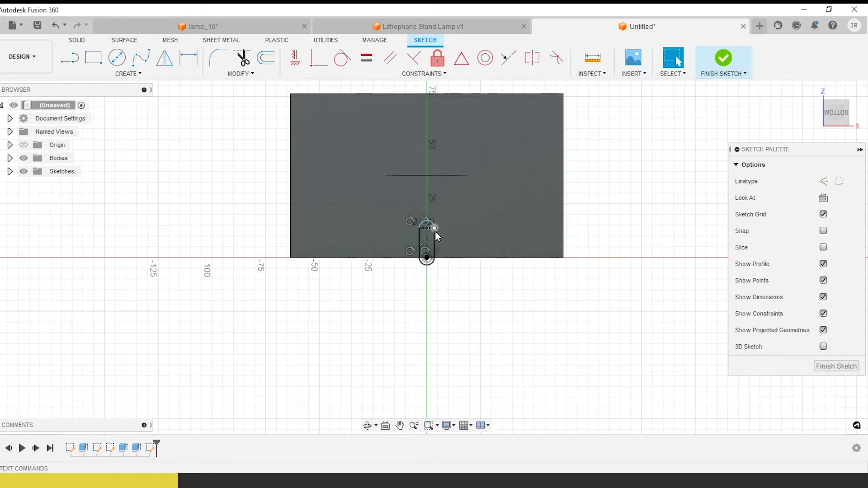
# Dimension the slot's upper centre 0.275 in above the bottom edge and finish the sketch
pyautogui.scroll(2, 439, 238)
pyautogui.click(188, 57)
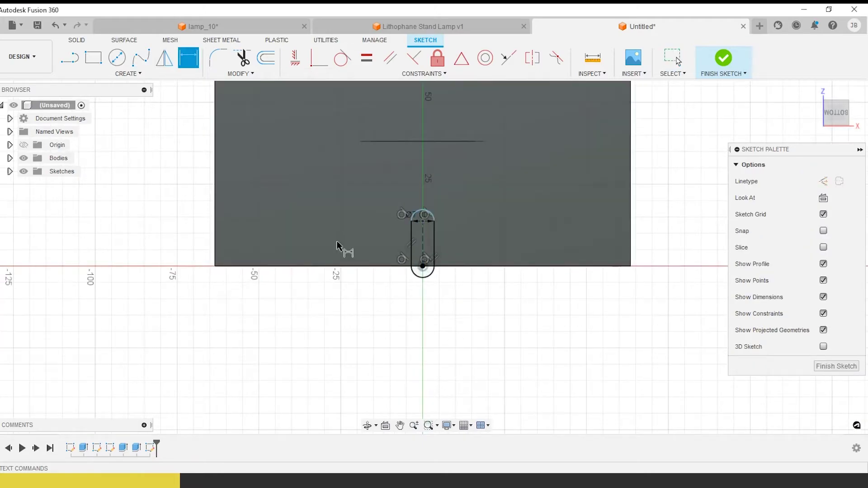
pyautogui.click(398, 267)
pyautogui.click(421, 222)
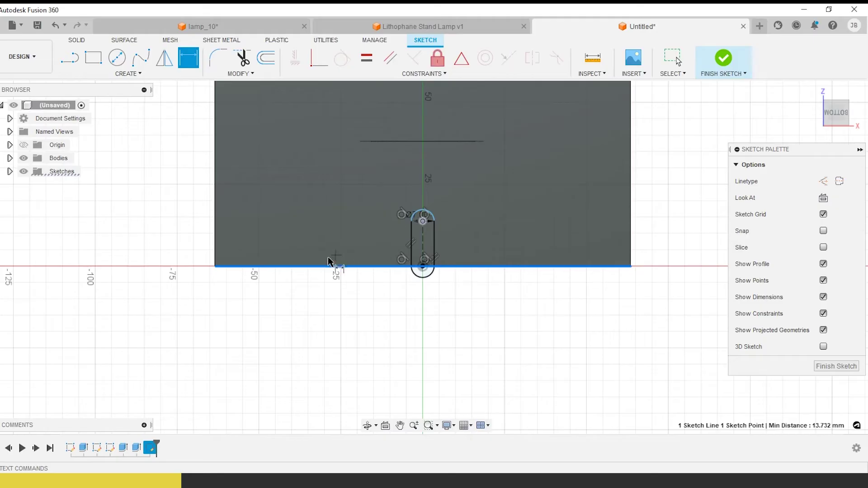
pyautogui.click(149, 307)
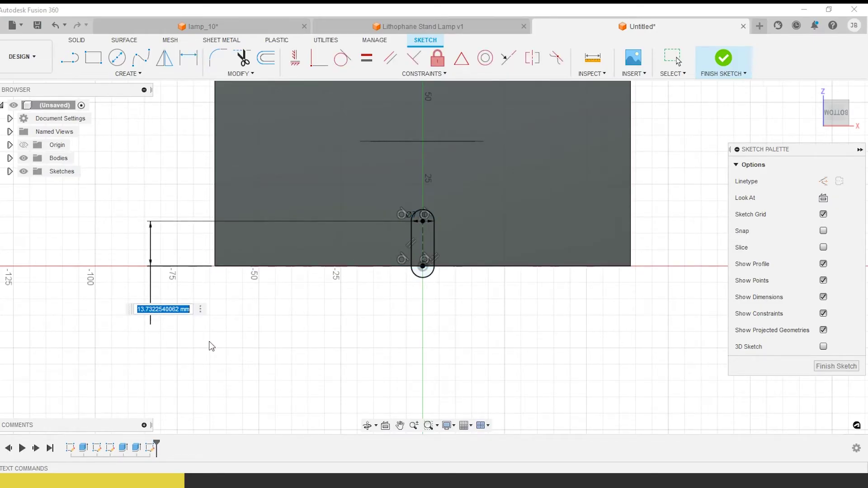
pyautogui.write('275')
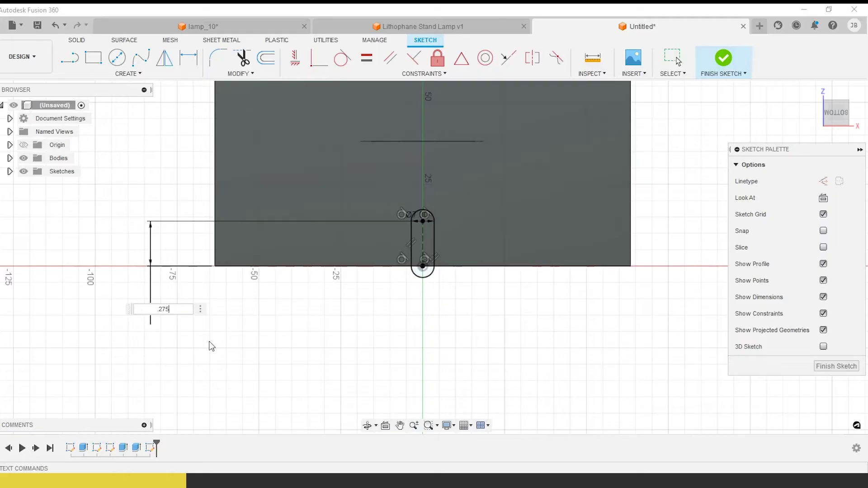
pyautogui.write('in')
pyautogui.press('Return')
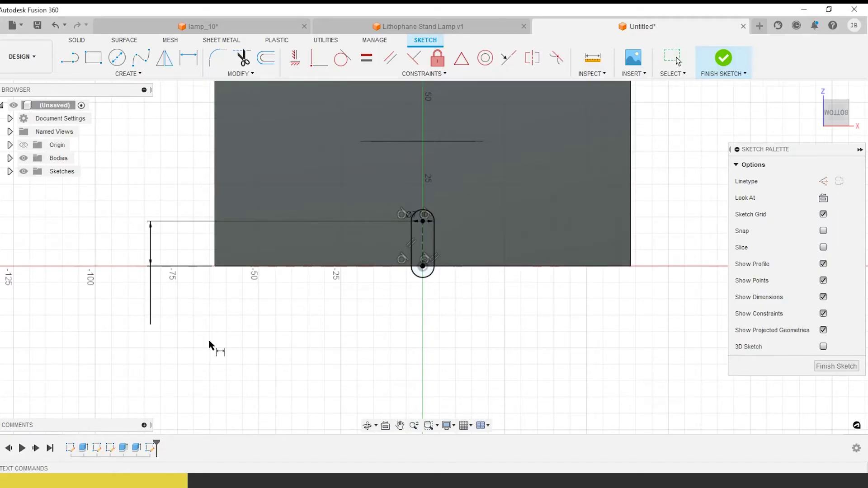
pyautogui.click(723, 58)
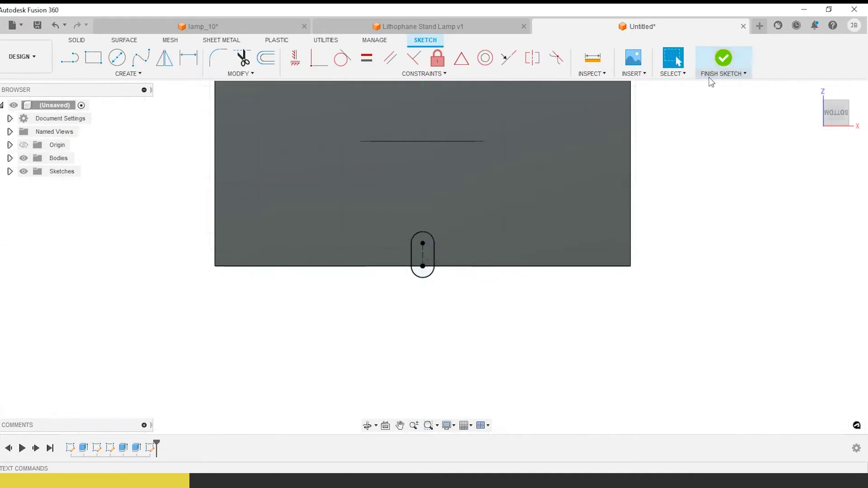
# Extrude-cut the slot profile To Object, stopping at the circular hole face
pyautogui.click(93, 57)
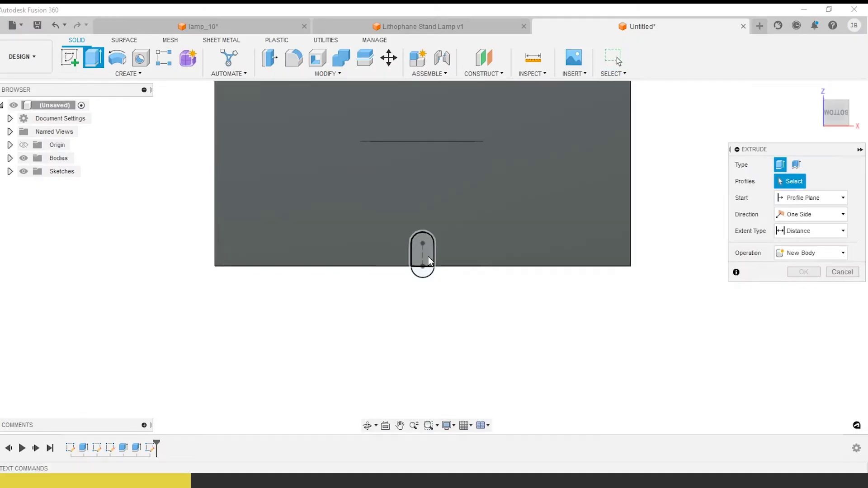
pyautogui.click(427, 253)
pyautogui.click(832, 231)
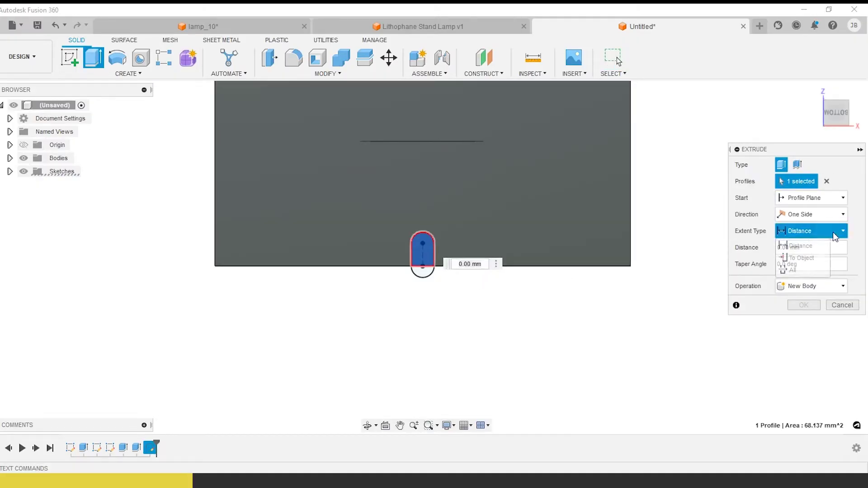
pyautogui.click(795, 257)
pyautogui.keyDown('shift'); pyautogui.moveTo(693, 304); pyautogui.dragTo(624, 303, button='middle'); pyautogui.keyUp('shift')
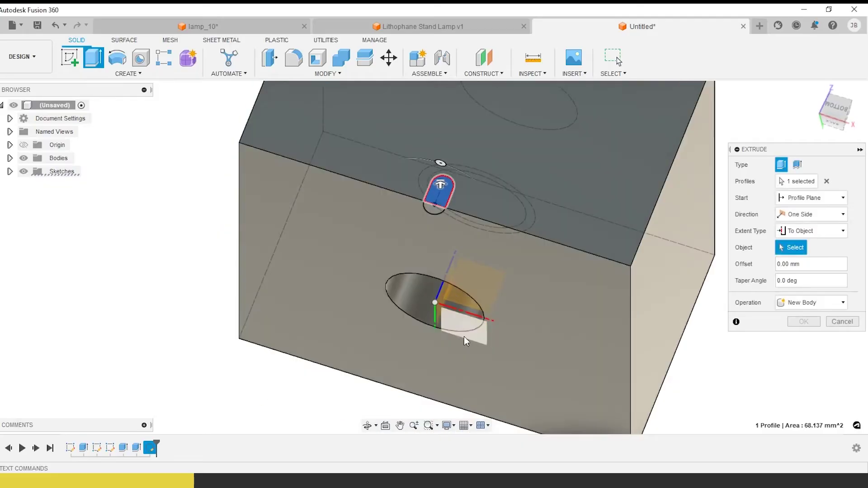
pyautogui.click(415, 304)
pyautogui.click(799, 372)
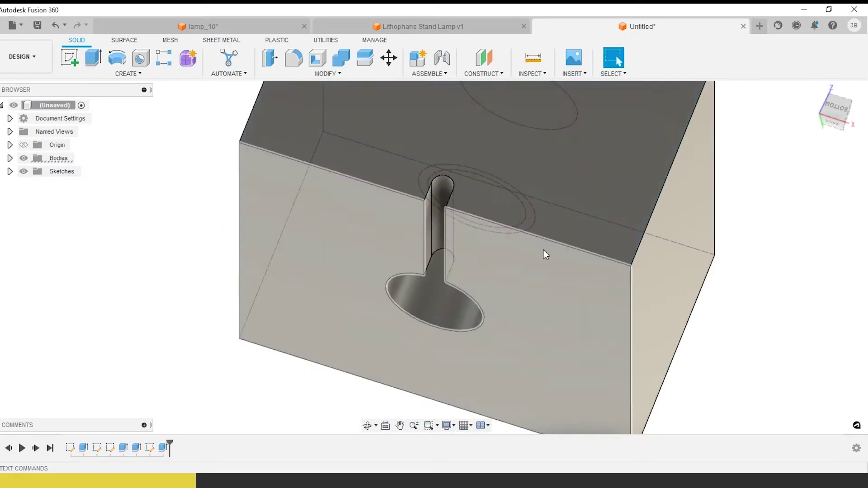
pyautogui.keyDown('shift'); pyautogui.moveTo(545, 251); pyautogui.dragTo(417, 290, button='middle'); pyautogui.keyUp('shift')
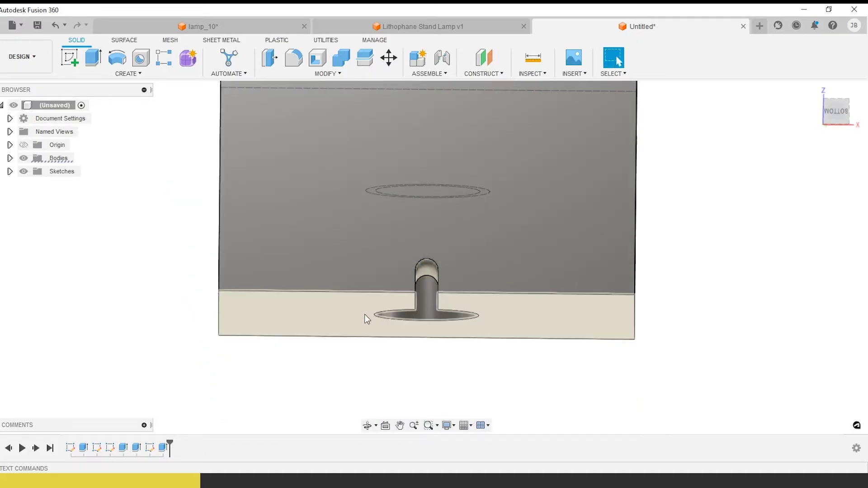
pyautogui.keyDown('shift'); pyautogui.moveTo(364, 314); pyautogui.dragTo(488, 282, button='middle'); pyautogui.keyUp('shift')
pyautogui.keyDown('shift'); pyautogui.moveTo(420, 332); pyautogui.dragTo(383, 331, button='middle'); pyautogui.keyUp('shift')
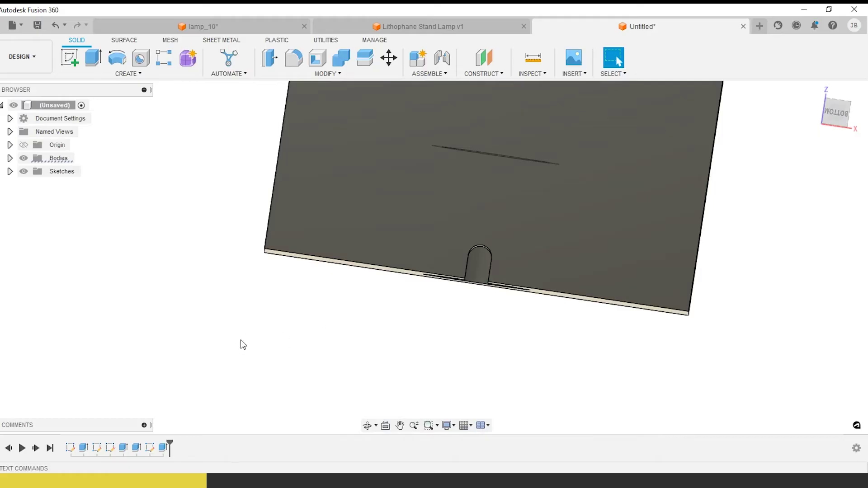
# Suppress the notch cut feature in the timeline
pyautogui.click(162, 449)
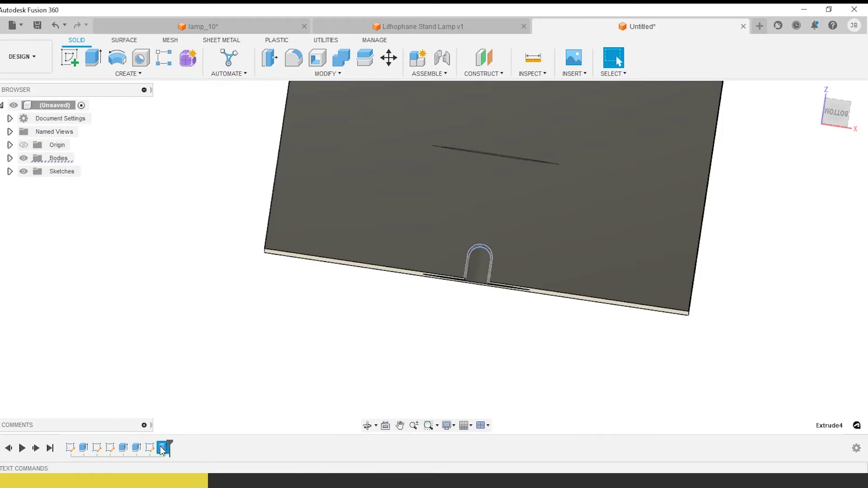
pyautogui.rightClick(162, 449)
pyautogui.click(190, 400)
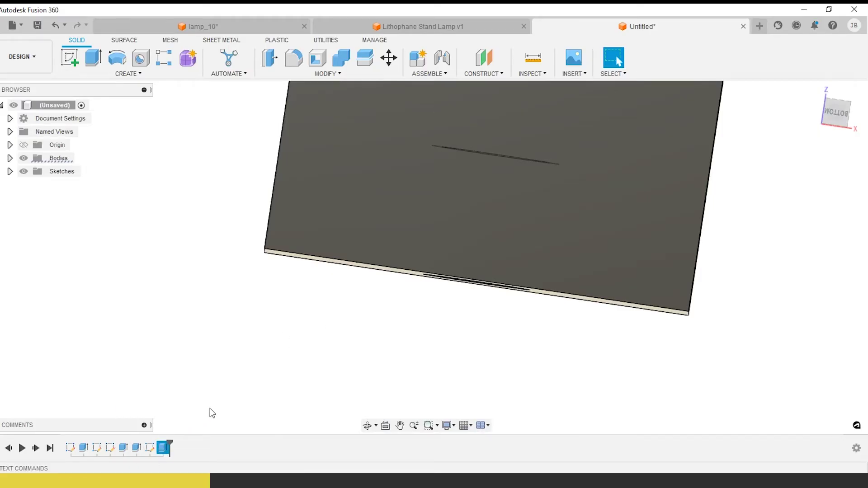
# On the plate's face, sketch two concentric circles and a small circle to their left
pyautogui.click(70, 57)
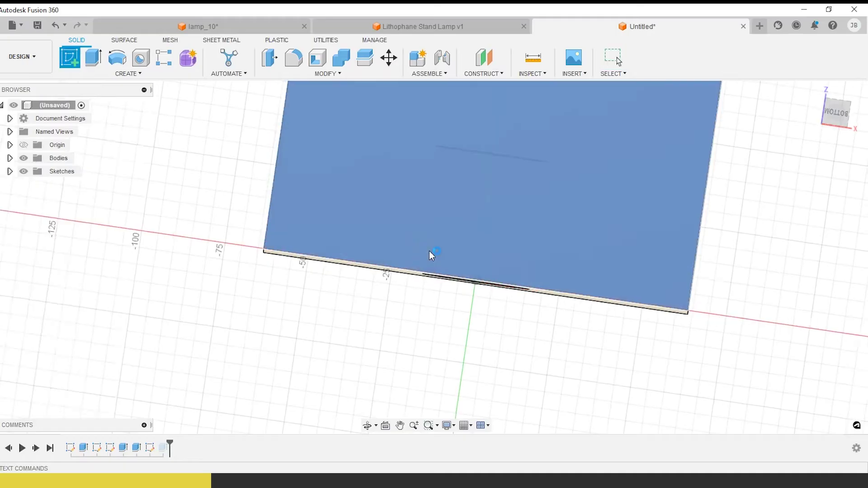
pyautogui.click(430, 251)
pyautogui.press('c')
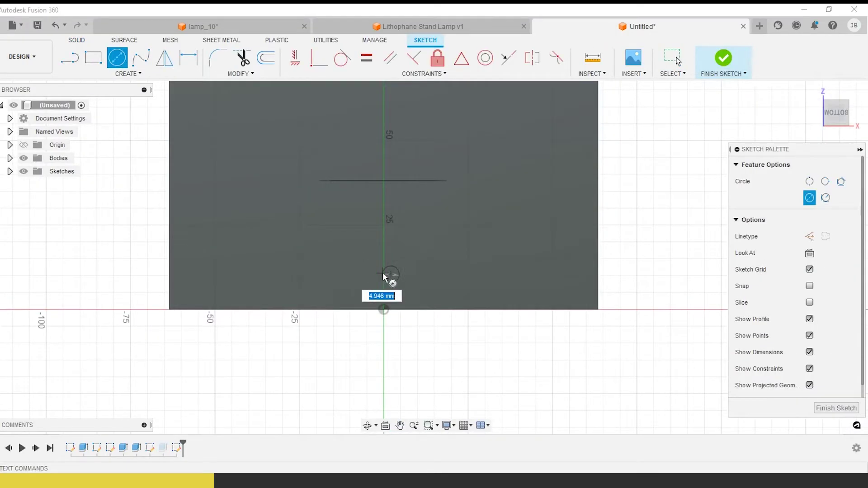
pyautogui.press('Escape')
pyautogui.click(117, 58)
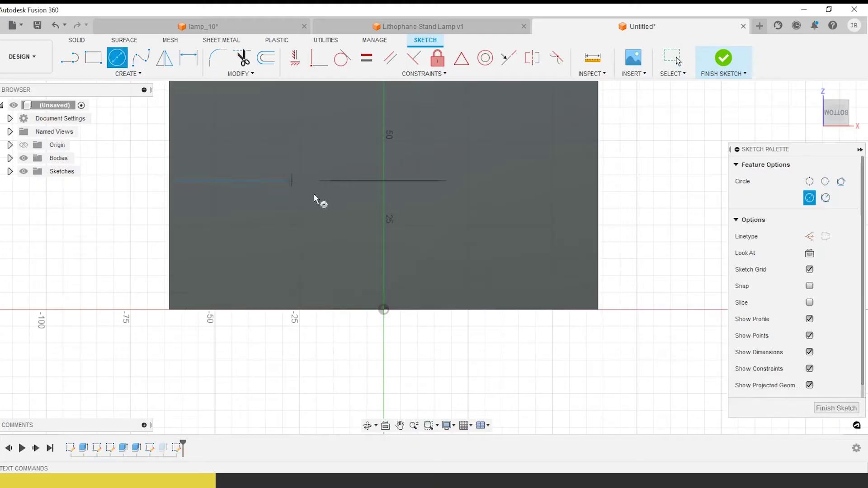
pyautogui.click(383, 280)
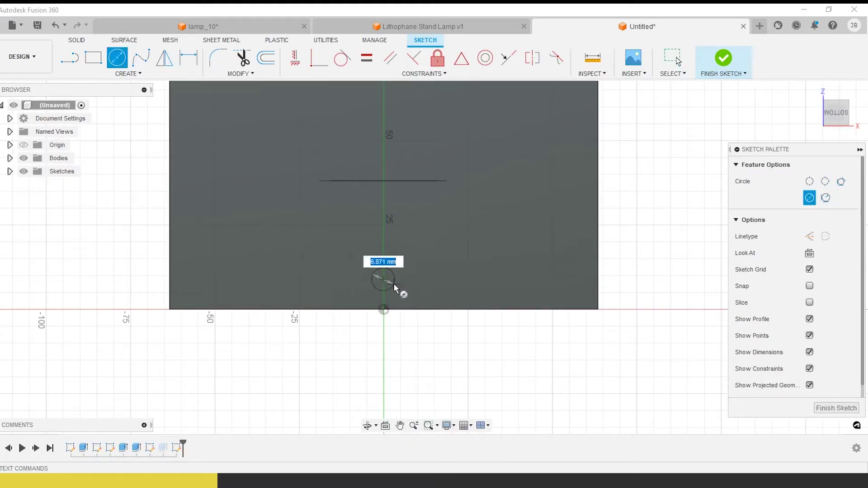
pyautogui.click(397, 288)
pyautogui.click(381, 282)
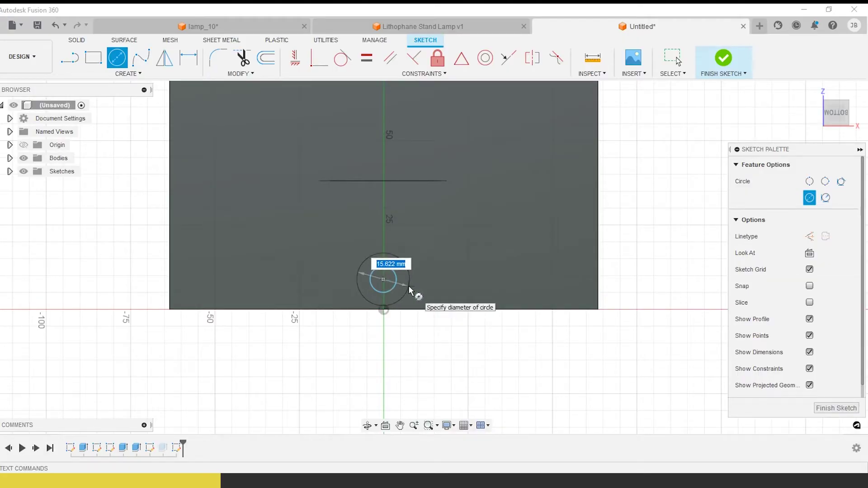
pyautogui.click(411, 292)
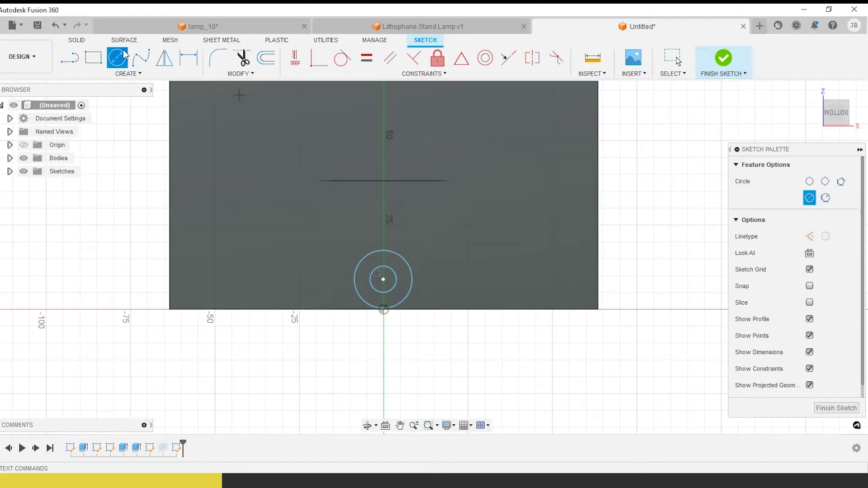
pyautogui.click(362, 271)
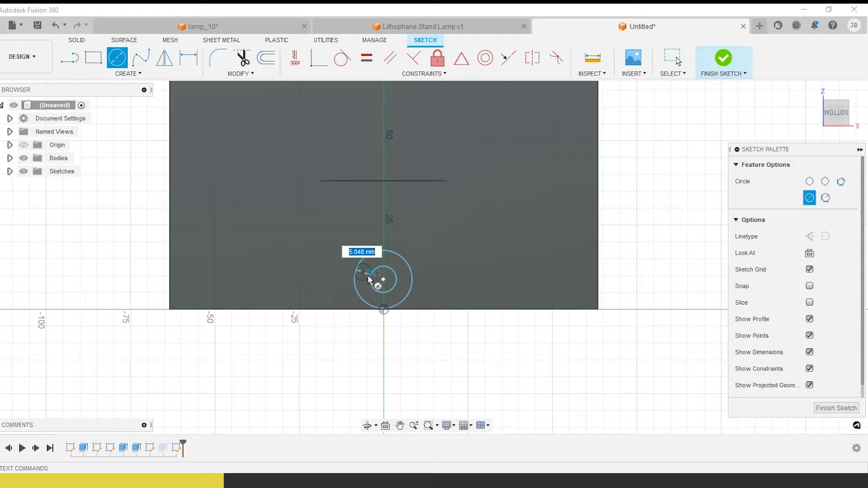
pyautogui.click(369, 276)
pyautogui.scroll(3, 332, 127)
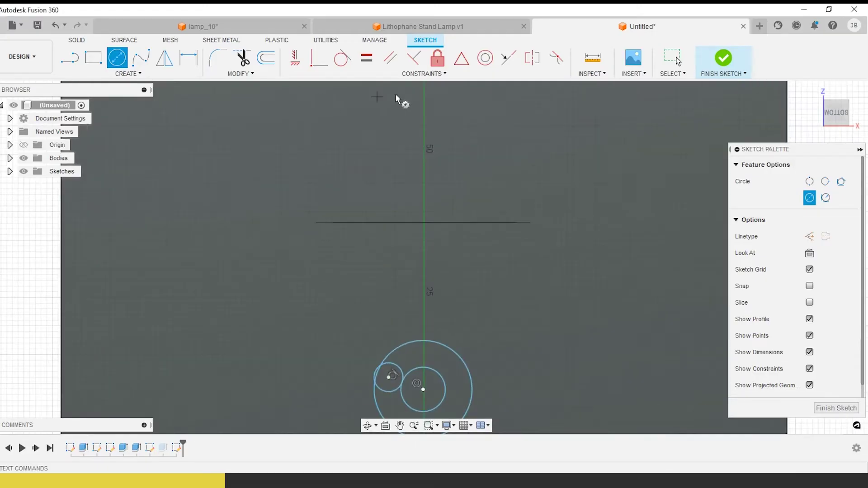
pyautogui.moveTo(430, 216); pyautogui.dragTo(412, 111, button='middle')
# Make the small circle tangent to the outer circle and drag the circle group upward
pyautogui.click(346, 59)
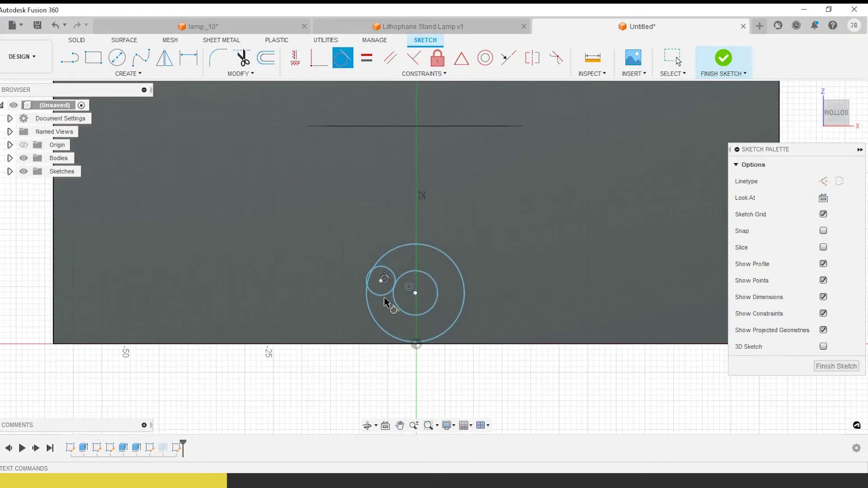
pyautogui.click(391, 291)
pyautogui.click(395, 300)
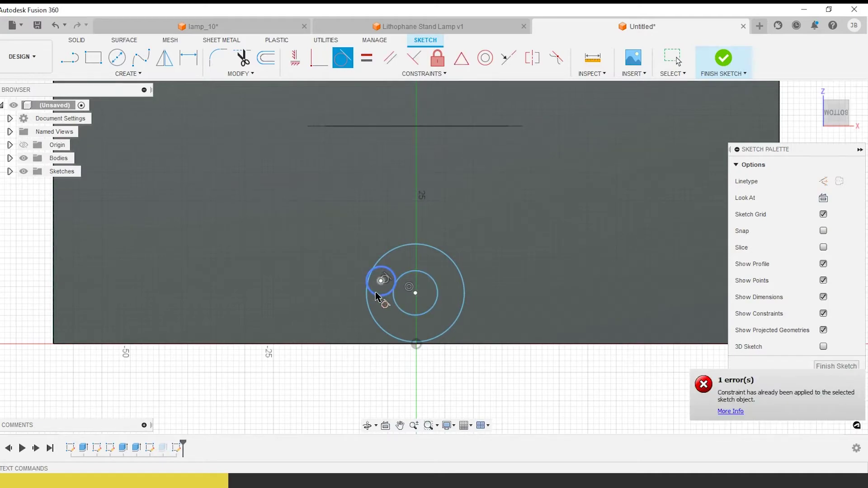
pyautogui.click(374, 292)
pyautogui.click(382, 261)
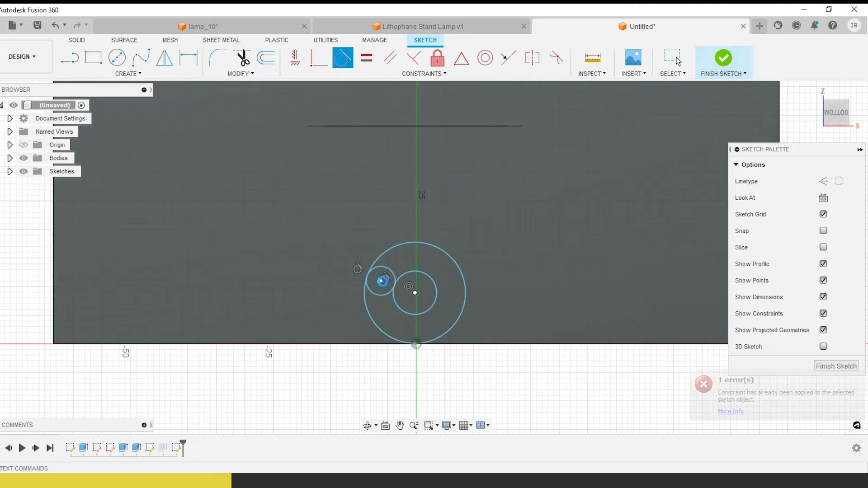
pyautogui.press('Escape')
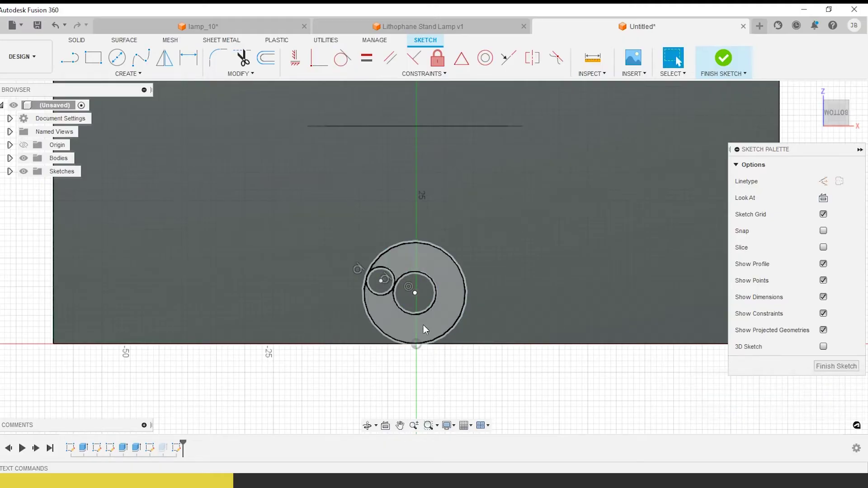
pyautogui.scroll(2, 378, 307)
pyautogui.moveTo(375, 278); pyautogui.dragTo(376, 243)
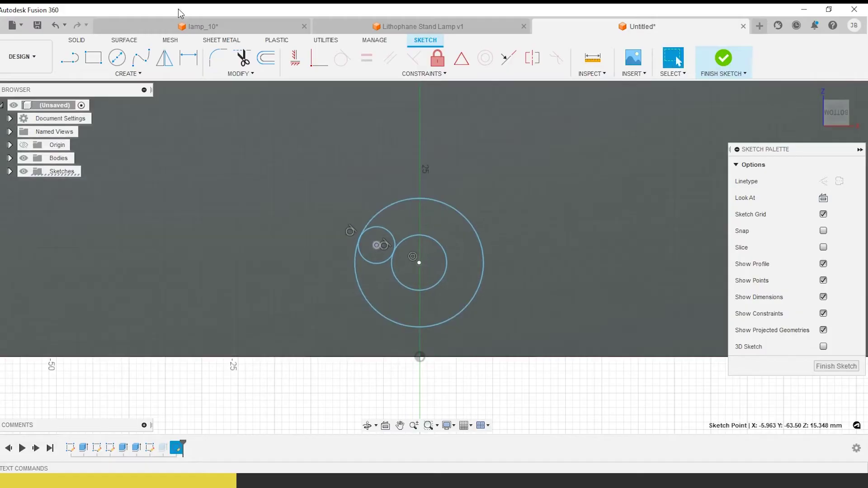
# Dimension the circles' centre 12.937 above the plate's bottom edge
pyautogui.click(189, 58)
pyautogui.click(447, 359)
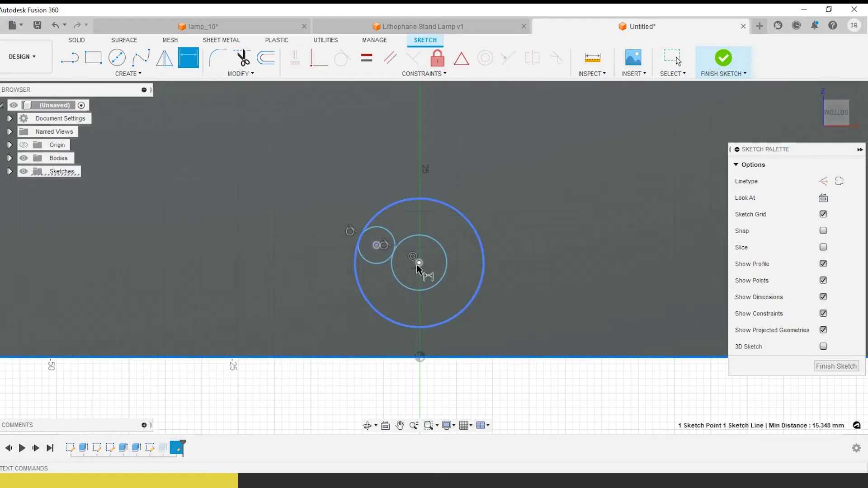
pyautogui.click(419, 263)
pyautogui.click(552, 327)
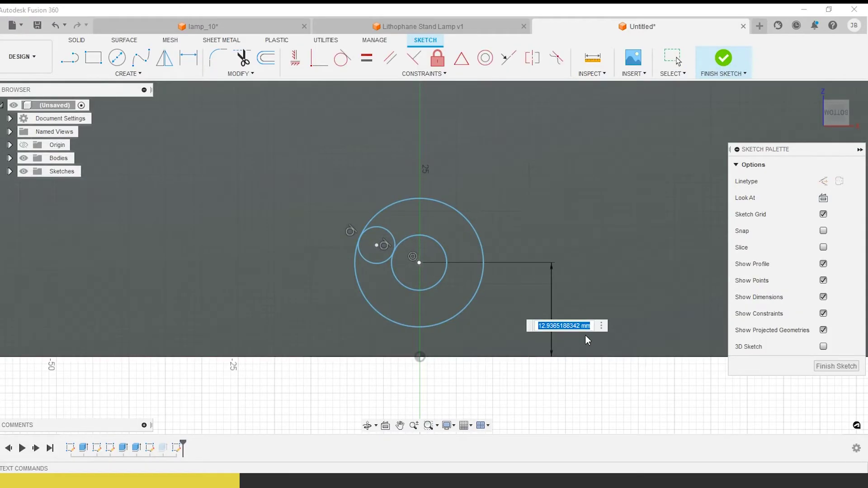
pyautogui.press('Return')
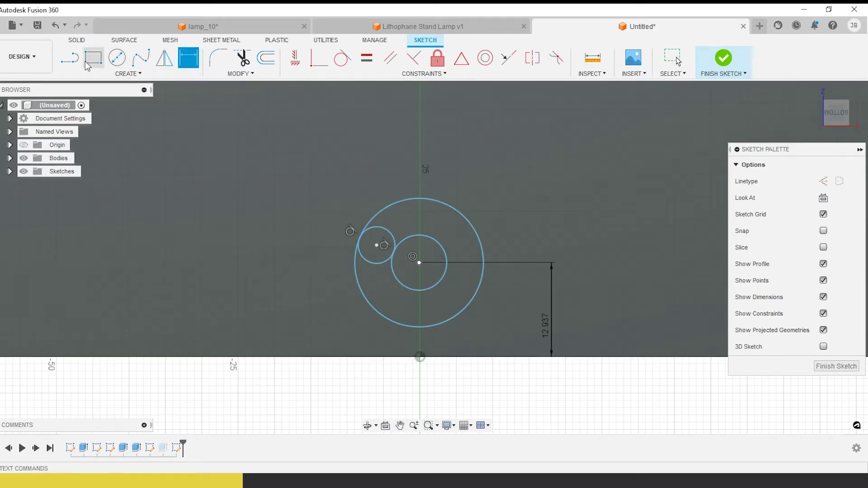
# Draw two lines from the circles down to the plate's bottom edge
pyautogui.click(69, 58)
pyautogui.click(443, 274)
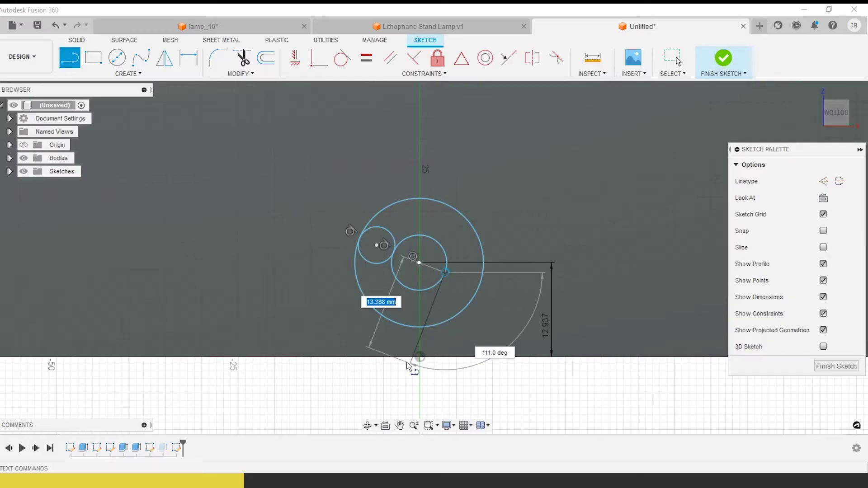
pyautogui.doubleClick(385, 357)
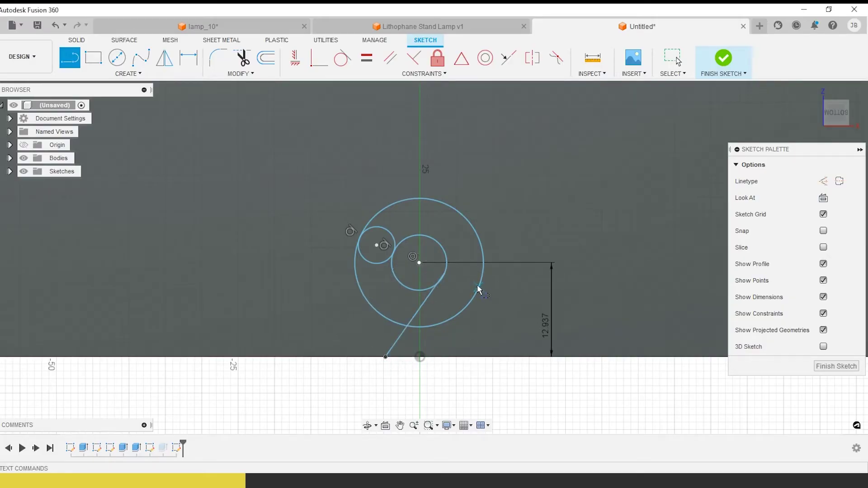
pyautogui.click(479, 289)
pyautogui.doubleClick(437, 357)
pyautogui.press('Escape')
# Make the lines tangent to the outer and inner circles and parallel to each other
pyautogui.click(343, 58)
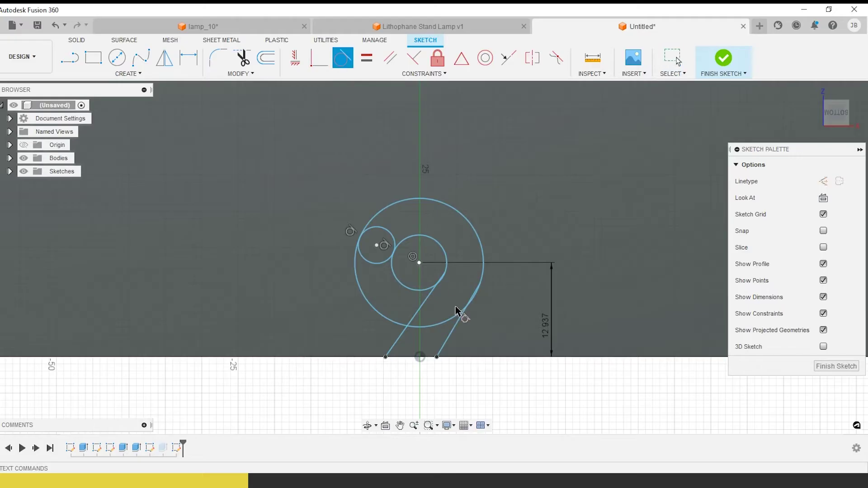
pyautogui.click(454, 335)
pyautogui.click(484, 273)
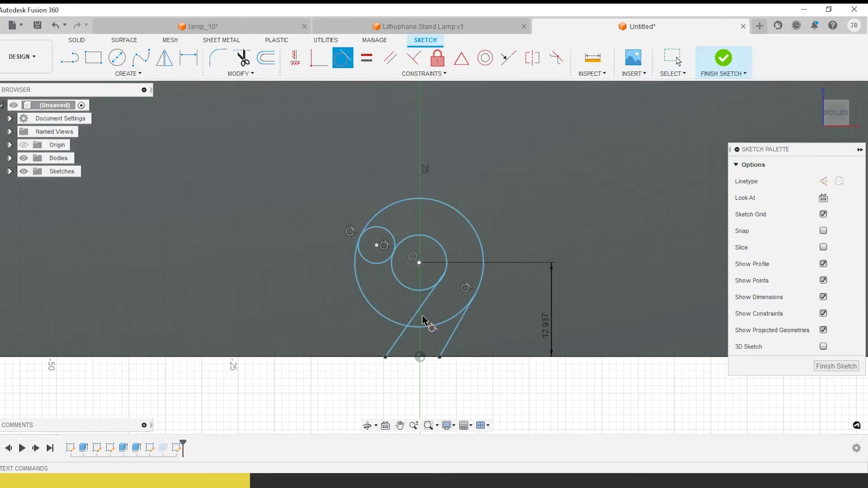
pyautogui.click(399, 338)
pyautogui.click(431, 289)
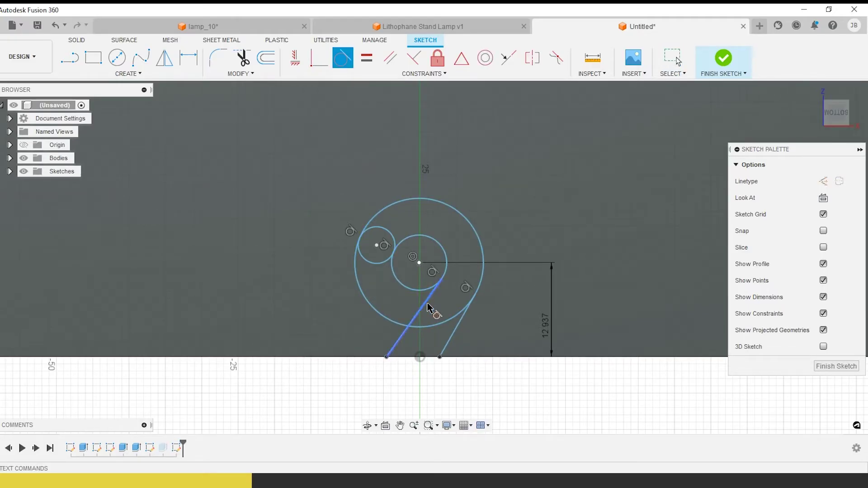
pyautogui.click(389, 58)
pyautogui.click(392, 348)
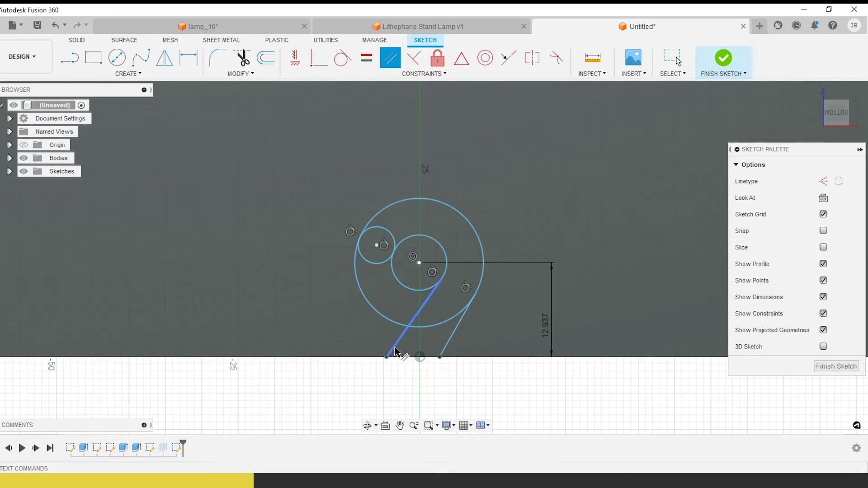
pyautogui.click(451, 343)
pyautogui.press('Escape')
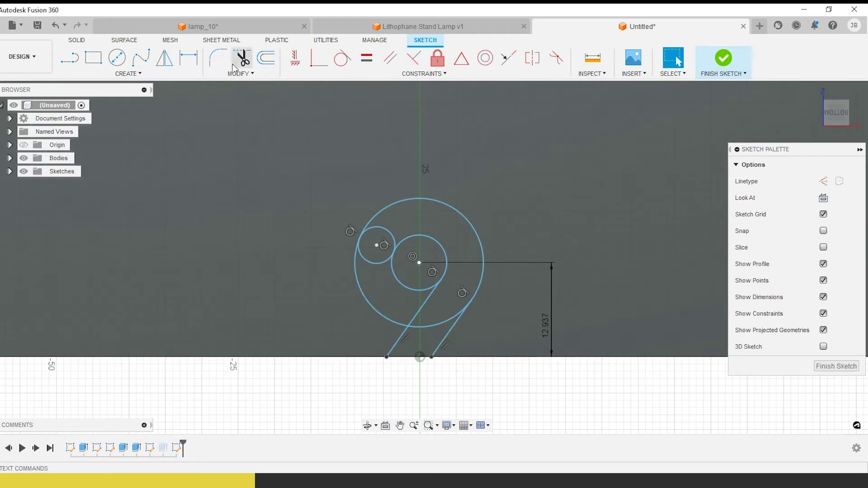
# Space the lines 5.5 apart, drag the small circle down-left, and finish the sketch
pyautogui.click(200, 66)
pyautogui.click(418, 315)
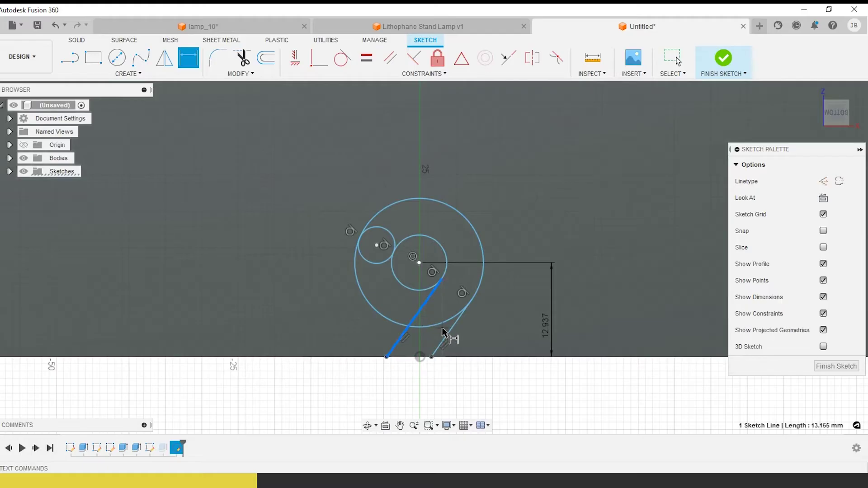
pyautogui.click(451, 339)
pyautogui.click(321, 399)
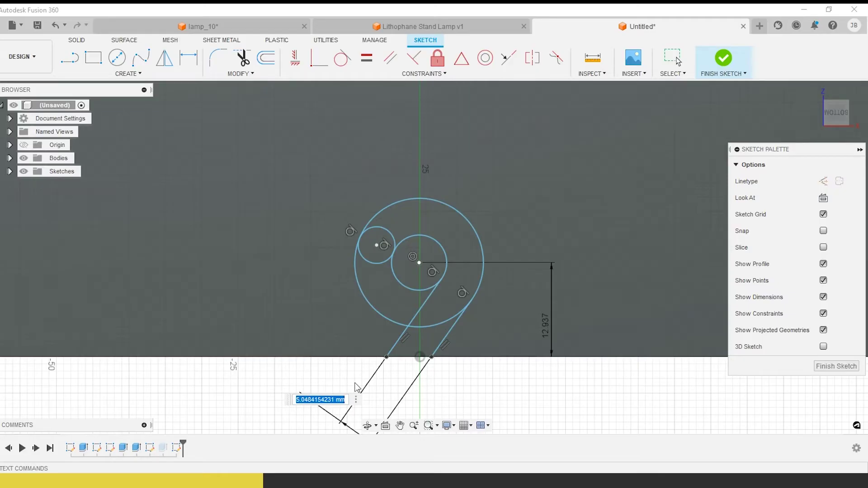
pyautogui.write('5.5')
pyautogui.press('Return')
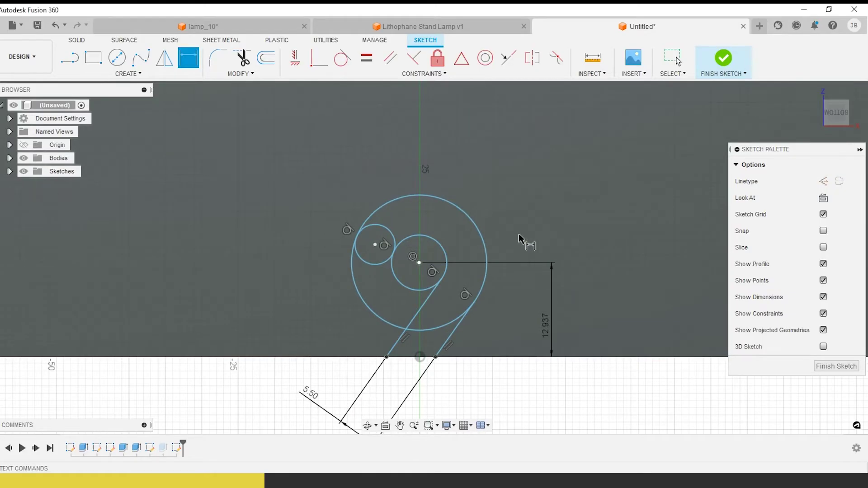
pyautogui.scroll(-1, 466, 298)
pyautogui.scroll(1, 412, 273)
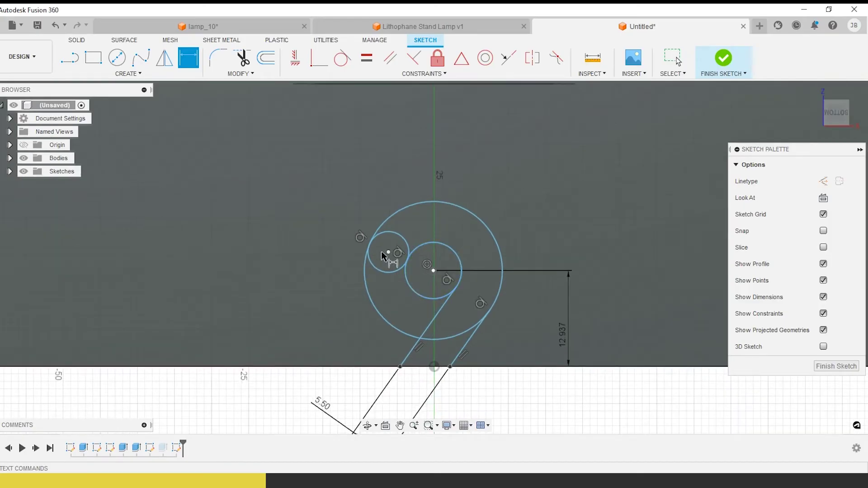
pyautogui.press('Escape')
pyautogui.moveTo(388, 253)
pyautogui.mouseDown()
pyautogui.moveTo(392, 292)
pyautogui.moveTo(384, 300)
pyautogui.moveTo(393, 297)
pyautogui.moveTo(364, 296)
pyautogui.moveTo(397, 293)
pyautogui.mouseUp()
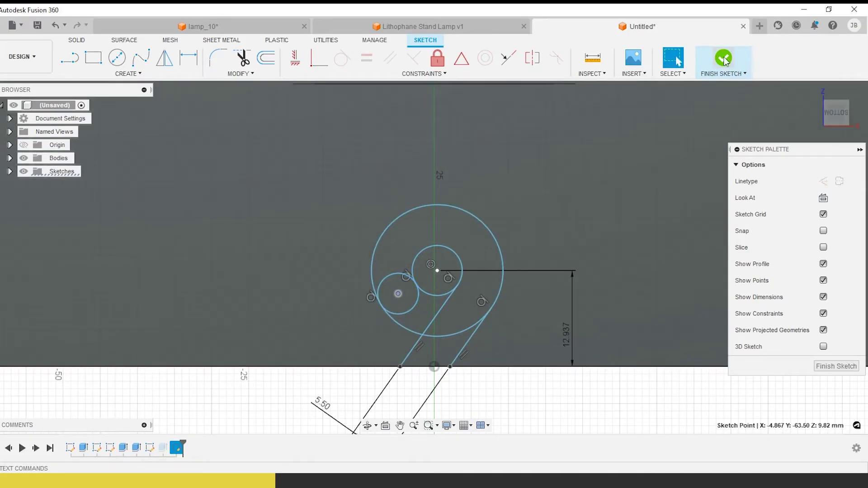
pyautogui.click(726, 58)
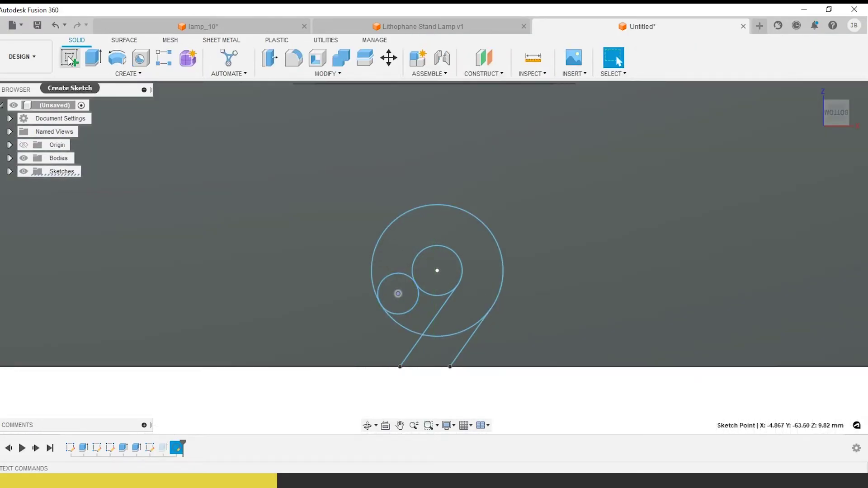
# Sketch on the plate's face using the ring, small circle and parallelogram profiles
pyautogui.click(70, 58)
pyautogui.click(334, 234)
pyautogui.click(383, 134)
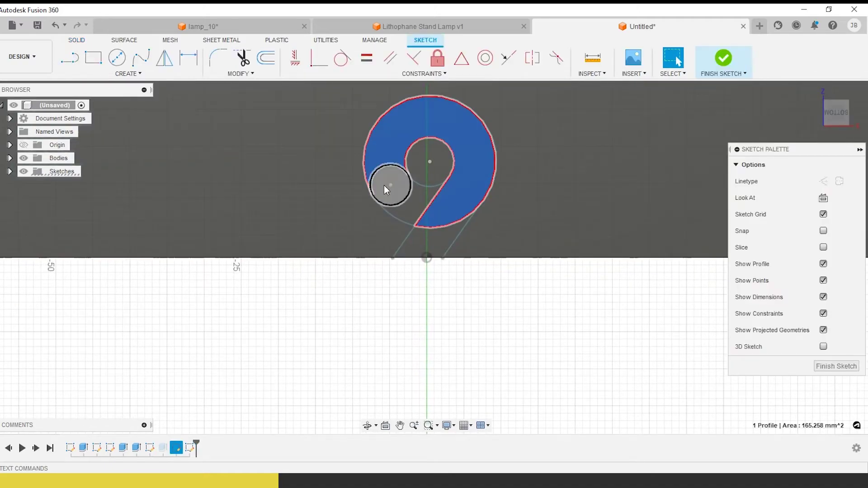
pyautogui.click(383, 185)
pyautogui.click(414, 242)
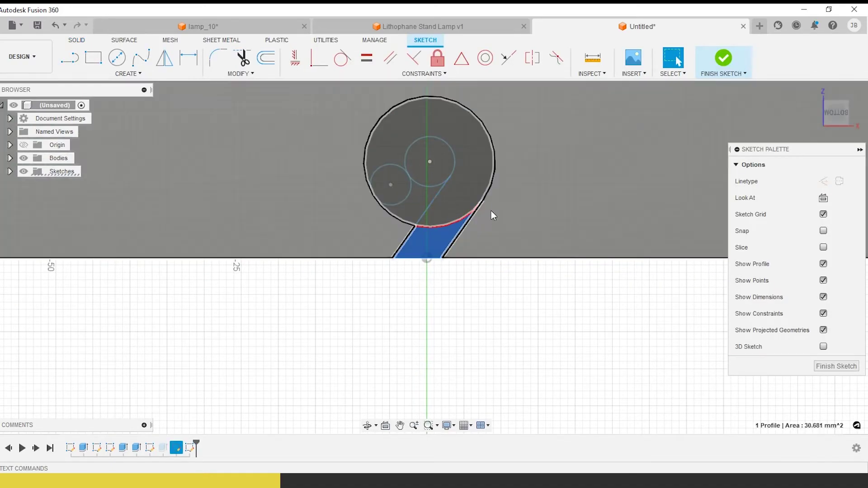
pyautogui.click(723, 59)
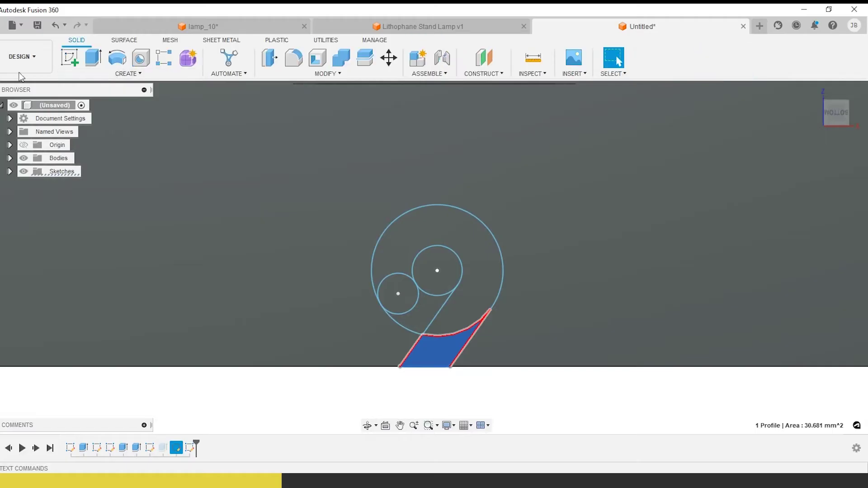
# Cut-extrude the ring and small circle profiles To Object, up to the block's bottom face
pyautogui.press('e')
pyautogui.click(399, 270)
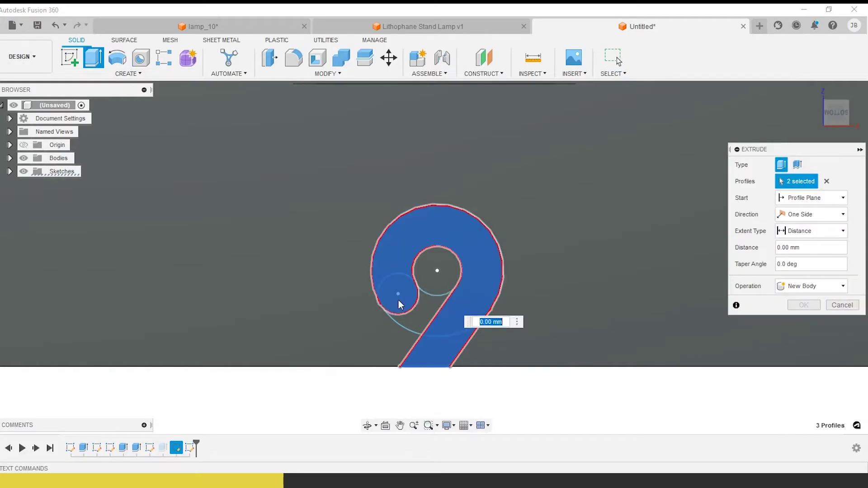
pyautogui.click(397, 298)
pyautogui.click(810, 230)
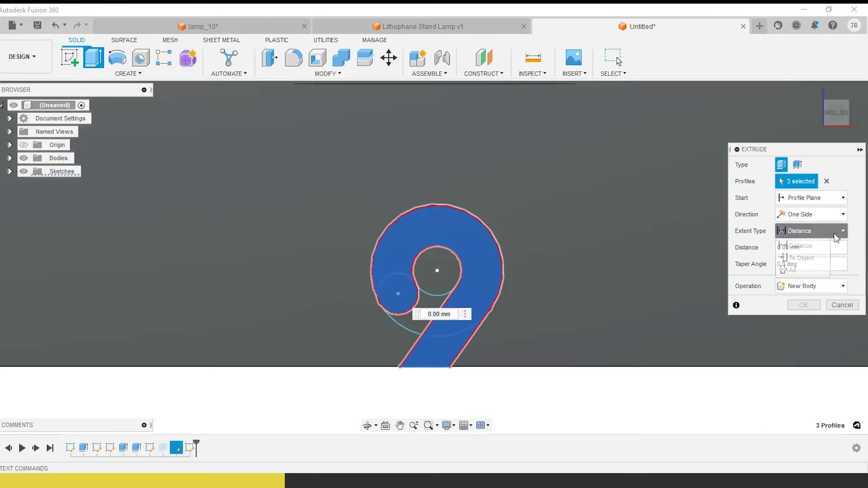
pyautogui.click(801, 257)
pyautogui.keyDown('shift'); pyautogui.moveTo(525, 392); pyautogui.dragTo(449, 386, button='middle'); pyautogui.keyUp('shift')
pyautogui.click(449, 386)
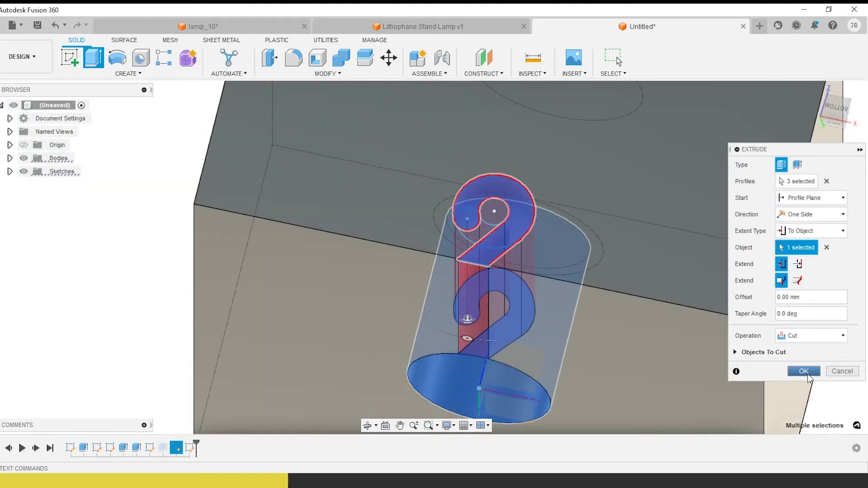
pyautogui.click(804, 369)
pyautogui.keyDown('shift'); pyautogui.moveTo(470, 343); pyautogui.dragTo(374, 310, button='middle'); pyautogui.keyUp('shift')
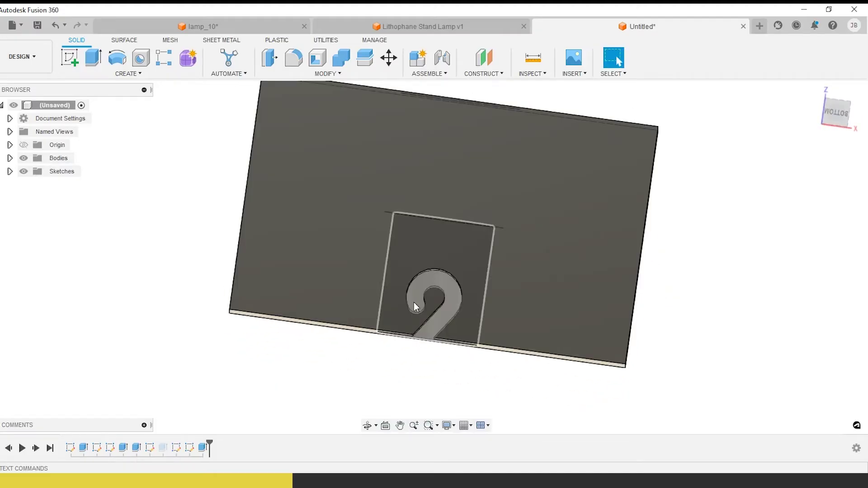
pyautogui.rightClick(202, 447)
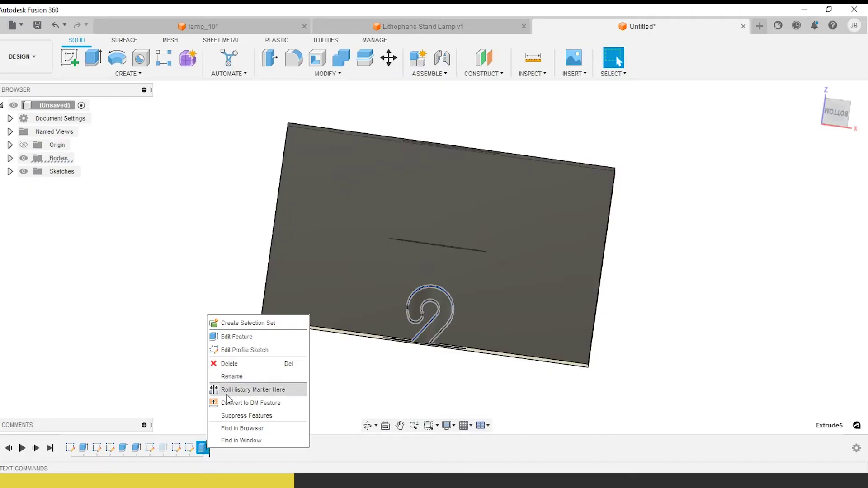
# Suppress the latest hook-shaped Extrude cut and inspect the remaining round hole from below
pyautogui.click(226, 415)
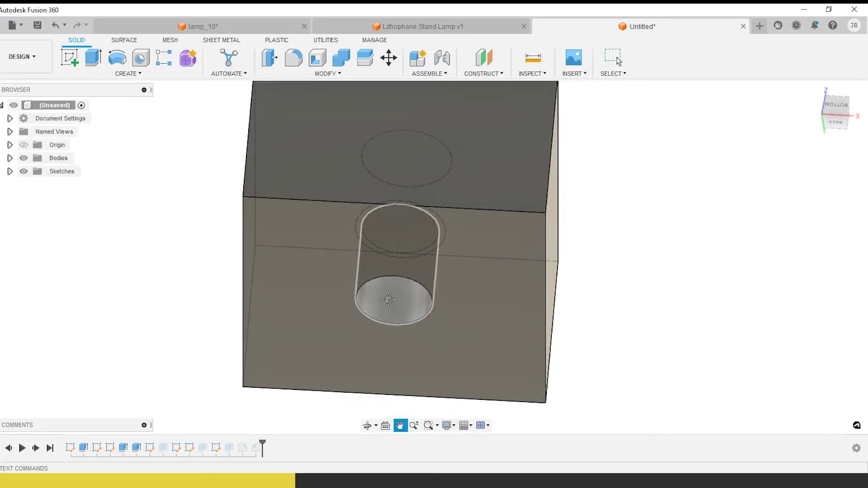
pyautogui.keyDown('shift'); pyautogui.moveTo(388, 300); pyautogui.dragTo(446, 256, button='middle'); pyautogui.keyUp('shift')
pyautogui.keyDown('shift'); pyautogui.moveTo(459, 324); pyautogui.dragTo(341, 319, button='middle'); pyautogui.keyUp('shift')
pyautogui.scroll(3, 374, 271)
pyautogui.keyDown('shift'); pyautogui.moveTo(490, 299); pyautogui.dragTo(343, 96, button='middle'); pyautogui.keyUp('shift')
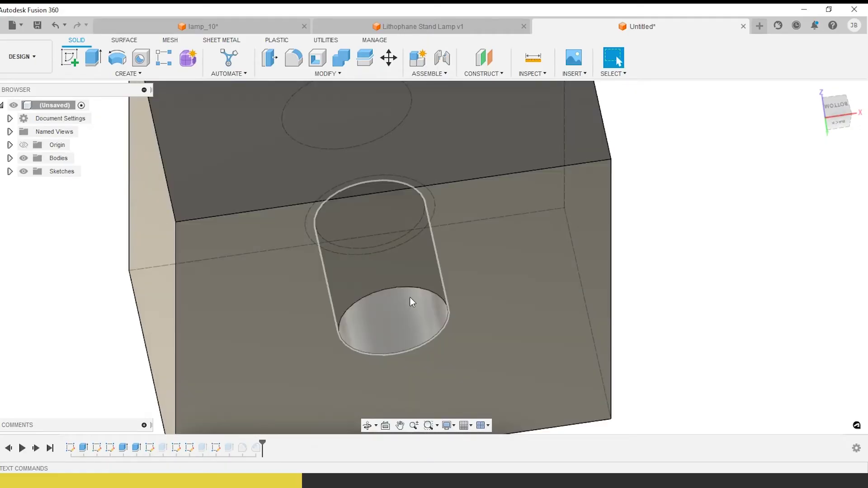
pyautogui.scroll(-5, 410, 297)
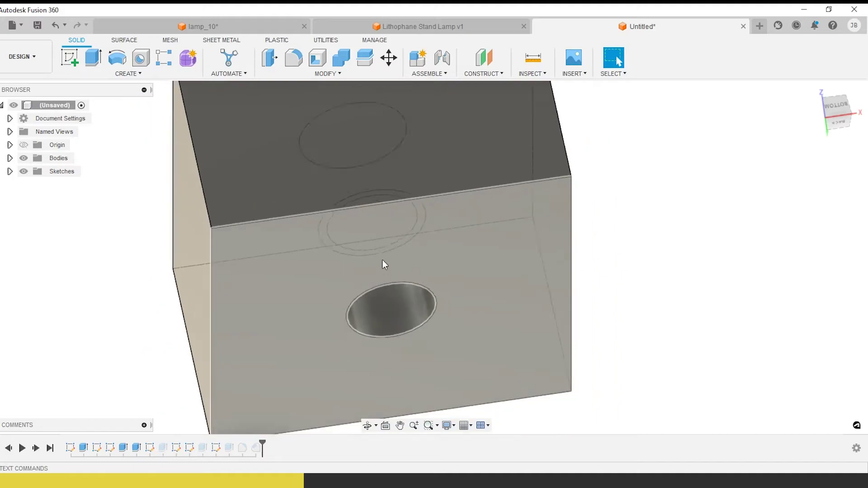
pyautogui.keyDown('shift'); pyautogui.moveTo(396, 241); pyautogui.dragTo(388, 244, button='middle'); pyautogui.keyUp('shift')
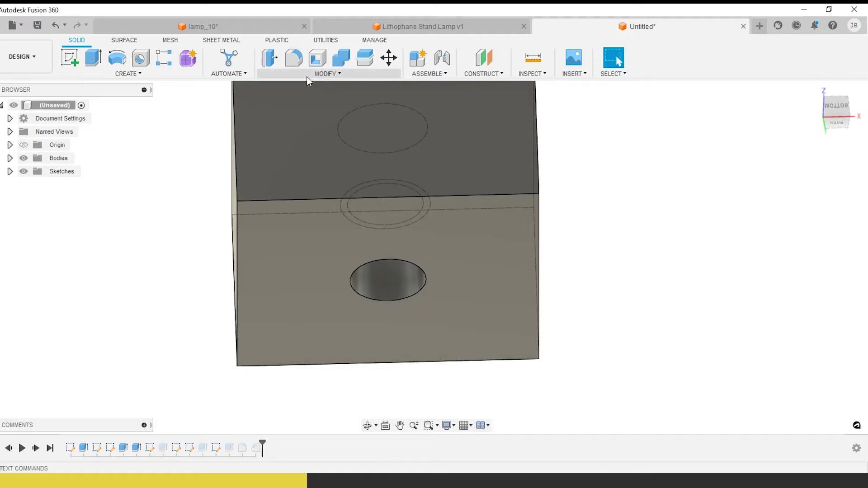
pyautogui.moveTo(306, 132)
pyautogui.keyDown('shift'); pyautogui.mouseDown(button='middle')
pyautogui.moveTo(301, 161)
pyautogui.moveTo(310, 136)
pyautogui.moveTo(307, 144)
pyautogui.mouseUp(button='middle'); pyautogui.keyUp('shift')
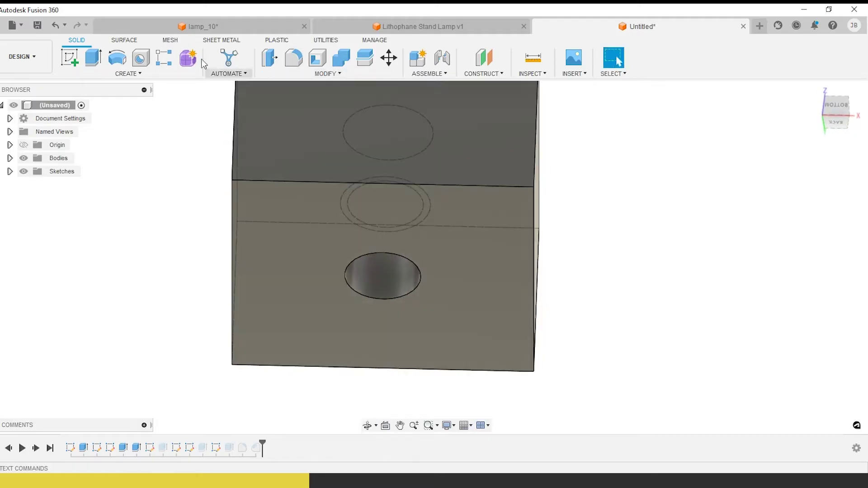
pyautogui.click(327, 74)
pyautogui.click(279, 110)
pyautogui.click(360, 255)
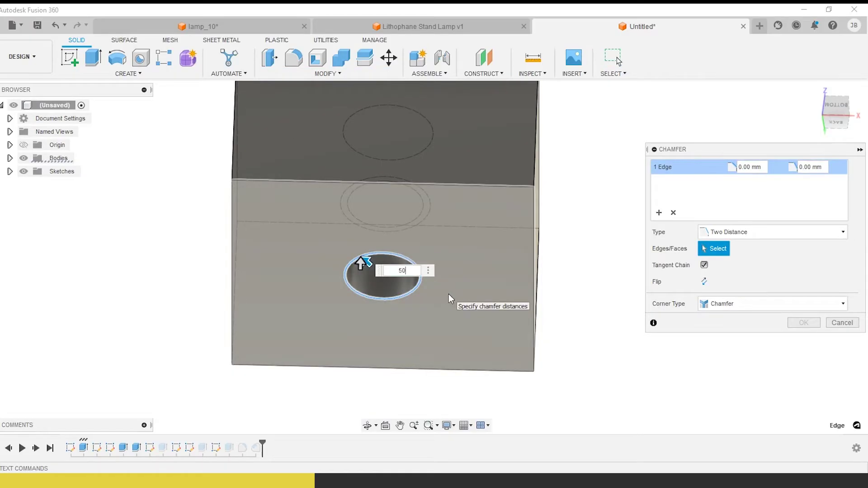
pyautogui.press('Return')
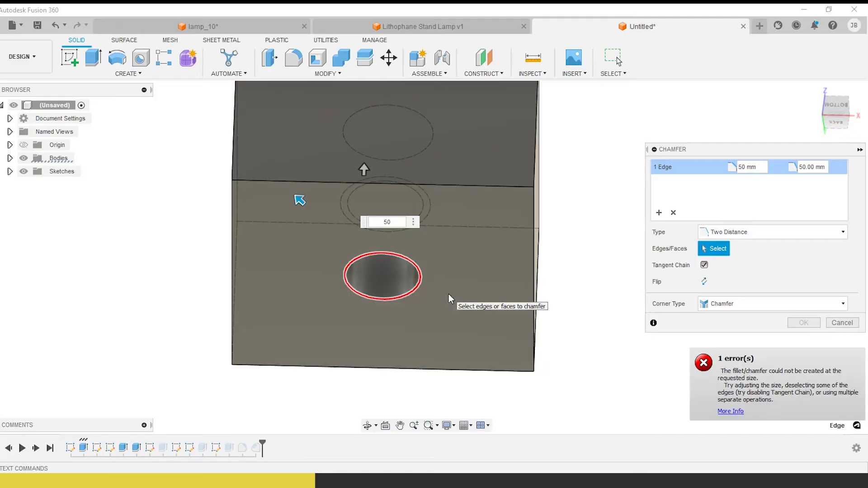
pyautogui.click(837, 322)
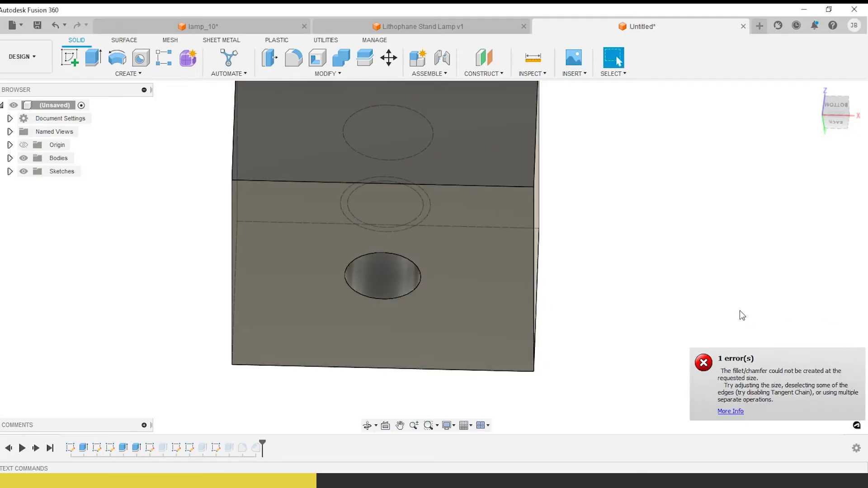
pyautogui.rightClick(132, 453)
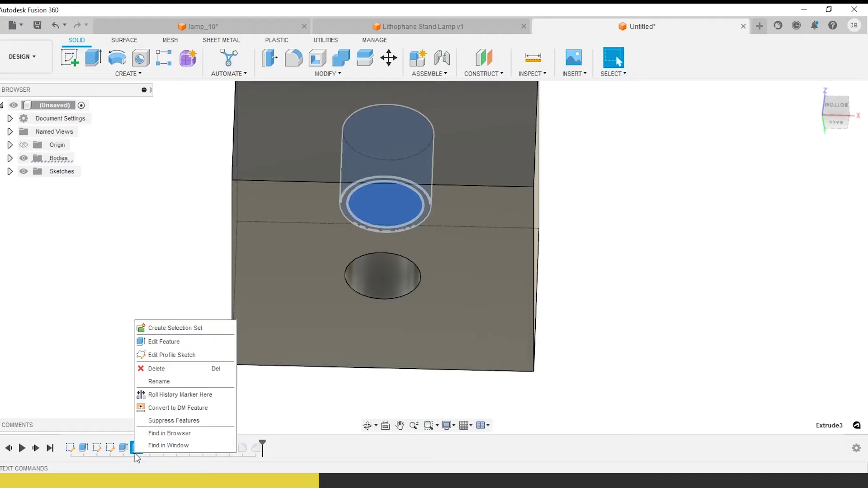
pyautogui.click(197, 243)
pyautogui.scroll(-3, 221, 224)
pyautogui.keyDown('shift'); pyautogui.moveTo(220, 223); pyautogui.dragTo(155, 430, button='middle'); pyautogui.keyUp('shift')
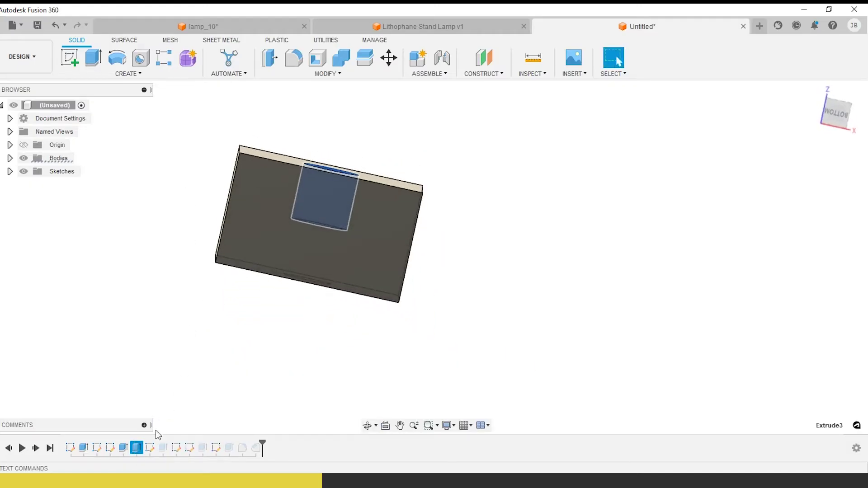
pyautogui.doubleClick(136, 449)
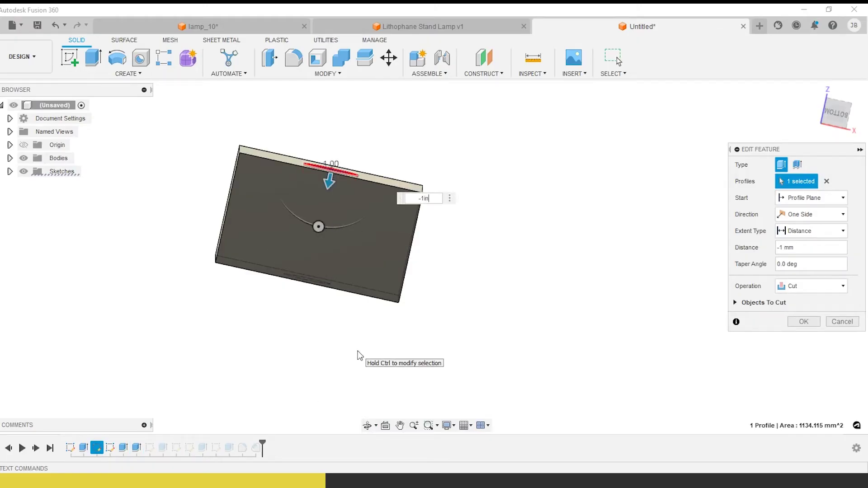
pyautogui.press('Return')
pyautogui.keyDown('shift'); pyautogui.moveTo(452, 269); pyautogui.dragTo(447, 213, button='middle'); pyautogui.keyUp('shift')
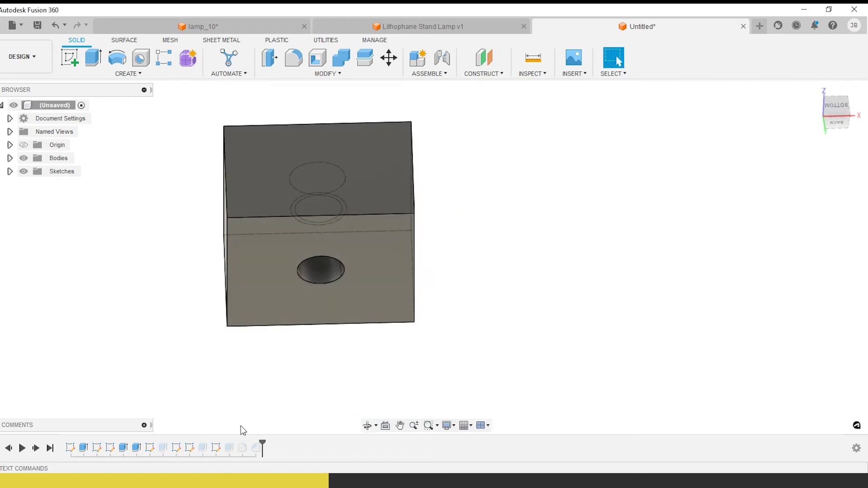
pyautogui.click(328, 73)
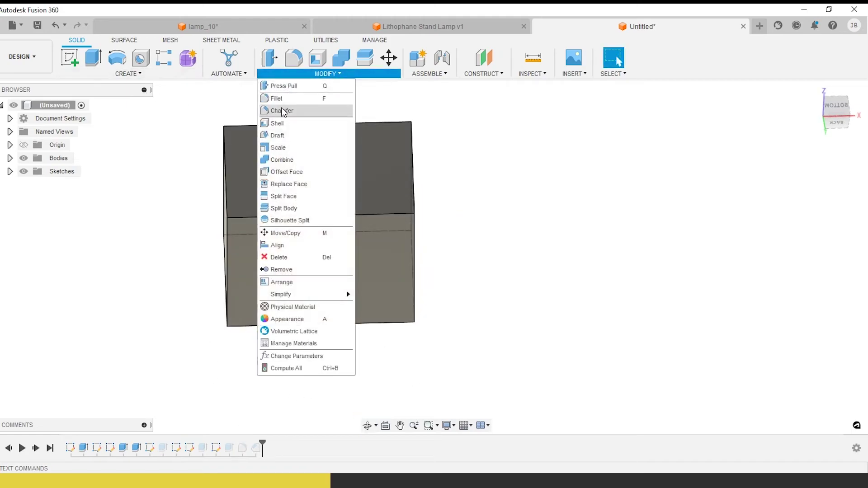
# Apply a 40 mm chamfer to the round hole's edge, then inspect the cone from below
pyautogui.click(289, 111)
pyautogui.click(329, 256)
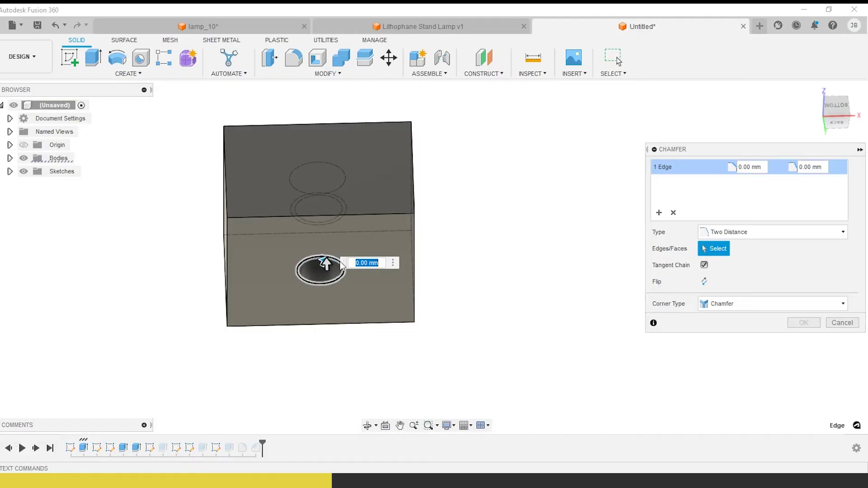
pyautogui.write('40')
pyautogui.press('Return')
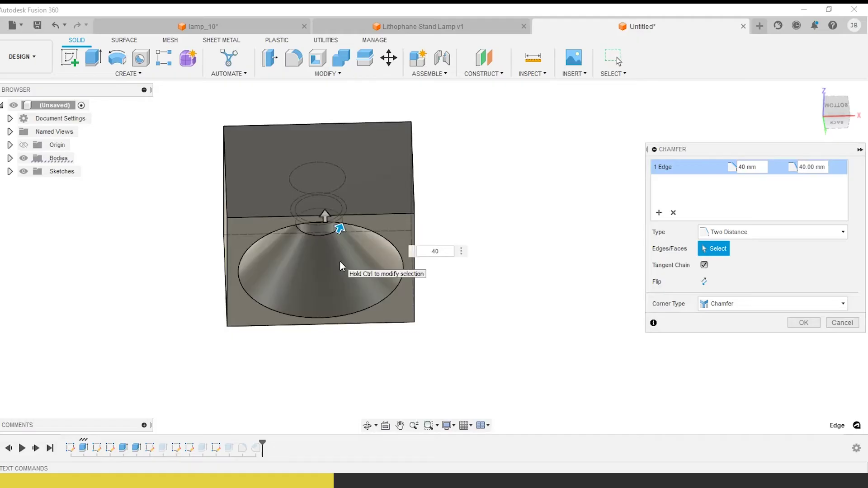
pyautogui.click(803, 322)
pyautogui.keyDown('shift'); pyautogui.moveTo(423, 273); pyautogui.dragTo(440, 256, button='middle'); pyautogui.keyUp('shift')
pyautogui.scroll(5, 349, 243)
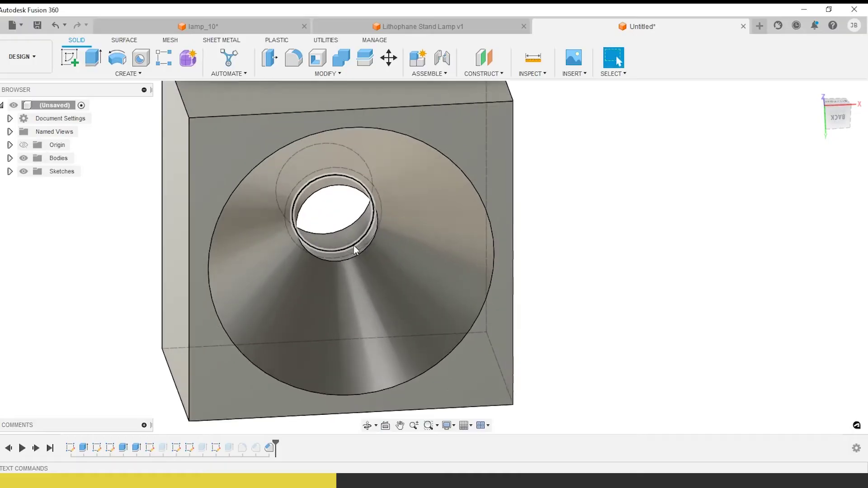
pyautogui.keyDown('shift'); pyautogui.moveTo(358, 260); pyautogui.dragTo(410, 324, button='middle'); pyautogui.keyUp('shift')
pyautogui.scroll(-2, 351, 322)
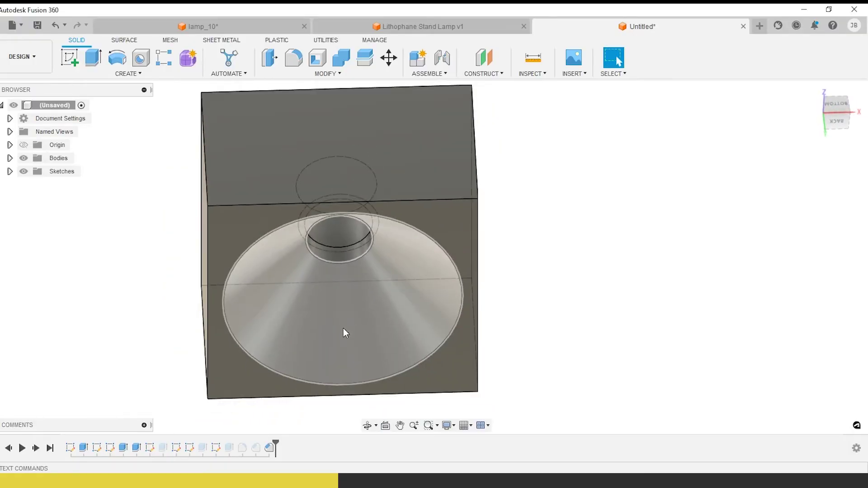
pyautogui.moveTo(346, 314)
pyautogui.keyDown('shift'); pyautogui.mouseDown(button='middle')
pyautogui.moveTo(362, 349)
pyautogui.moveTo(387, 310)
pyautogui.moveTo(360, 341)
pyautogui.moveTo(376, 326)
pyautogui.moveTo(360, 276)
pyautogui.mouseUp(button='middle'); pyautogui.keyUp('shift')
pyautogui.scroll(-2, 361, 341)
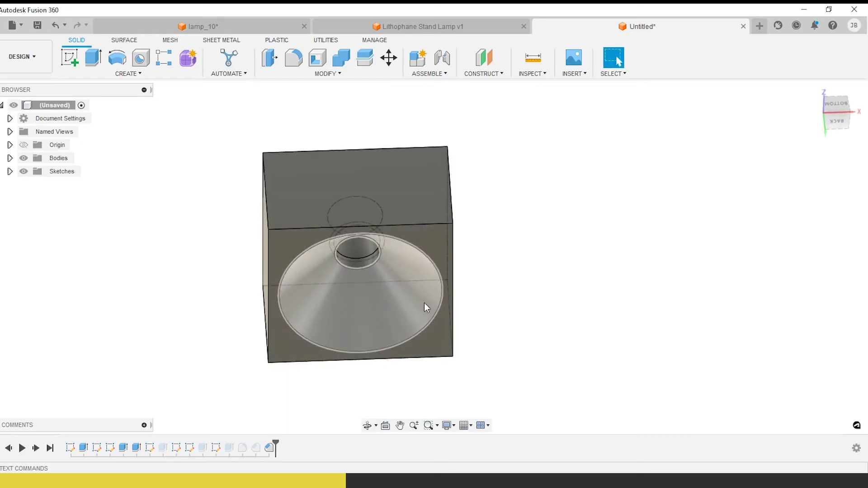
pyautogui.keyDown('shift'); pyautogui.moveTo(363, 309); pyautogui.dragTo(306, 361, button='middle'); pyautogui.keyUp('shift')
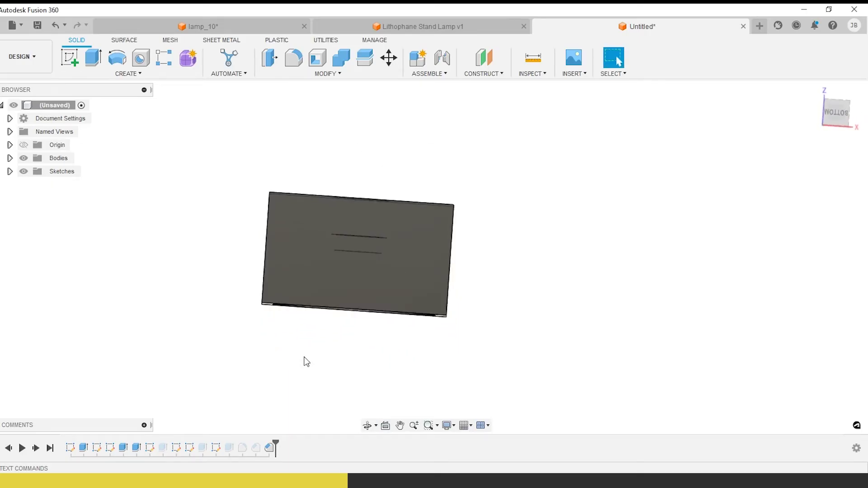
# Reopen and finish the hook sketch, then unsuppress the Extrude5 hook cut
pyautogui.doubleClick(151, 449)
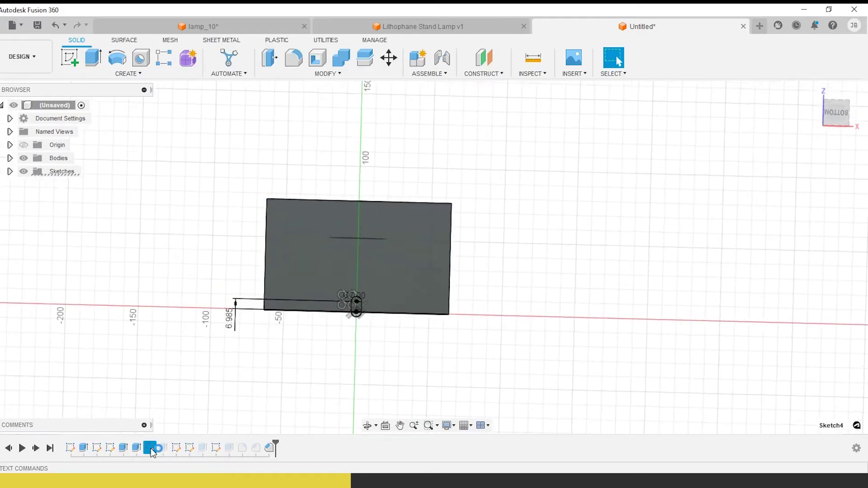
pyautogui.click(723, 57)
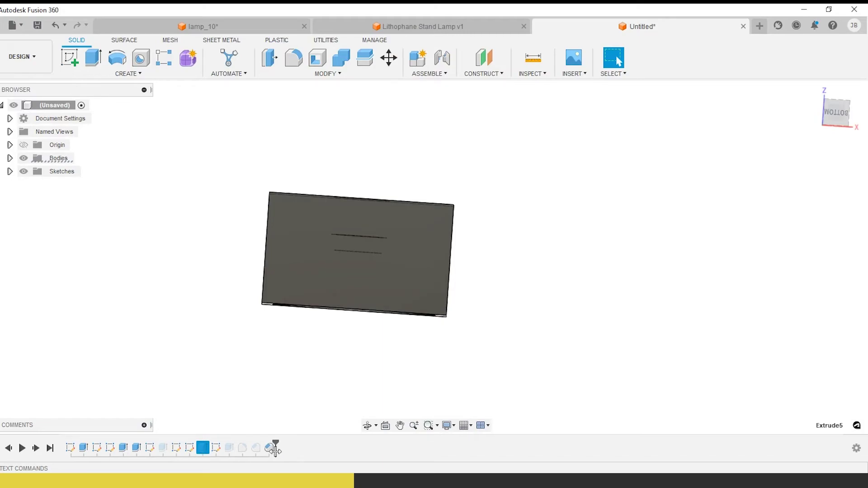
pyautogui.rightClick(202, 448)
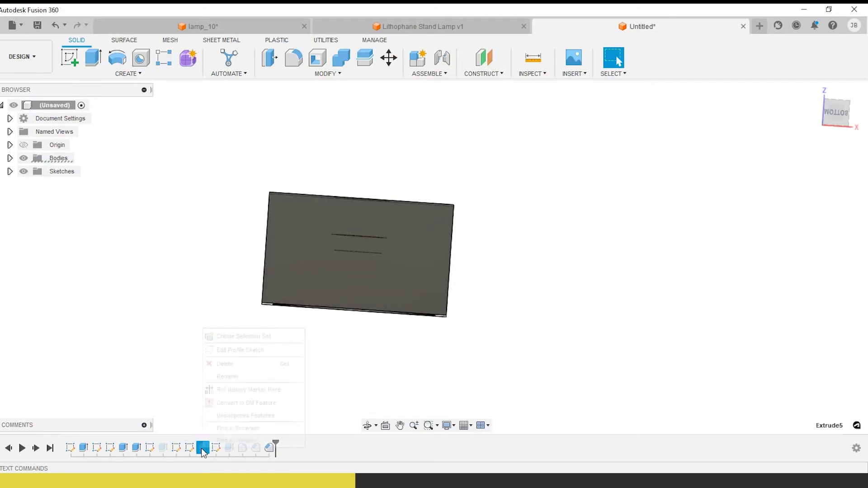
pyautogui.click(224, 416)
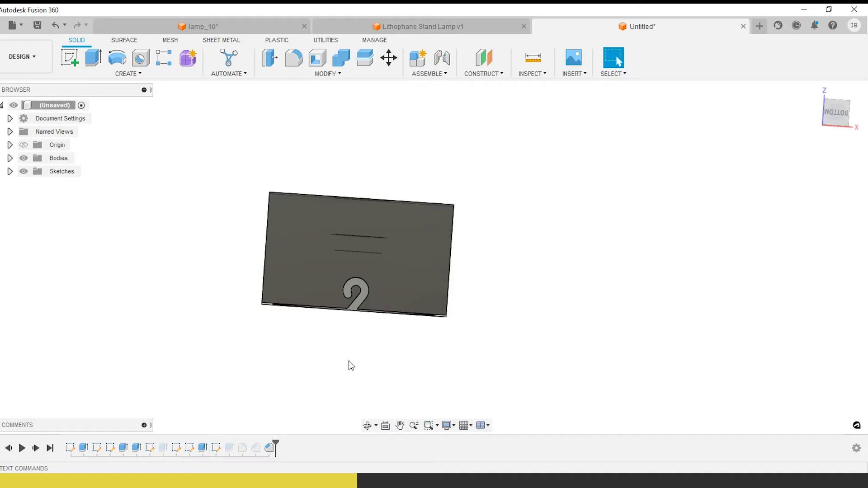
pyautogui.keyDown('shift'); pyautogui.moveTo(350, 364); pyautogui.dragTo(408, 328, button='middle'); pyautogui.keyUp('shift')
pyautogui.keyDown('shift'); pyautogui.moveTo(333, 353); pyautogui.dragTo(352, 350, button='middle'); pyautogui.keyUp('shift')
pyautogui.scroll(-2, 267, 234)
pyautogui.keyDown('shift'); pyautogui.moveTo(268, 235); pyautogui.dragTo(352, 194, button='middle'); pyautogui.keyUp('shift')
pyautogui.click(293, 59)
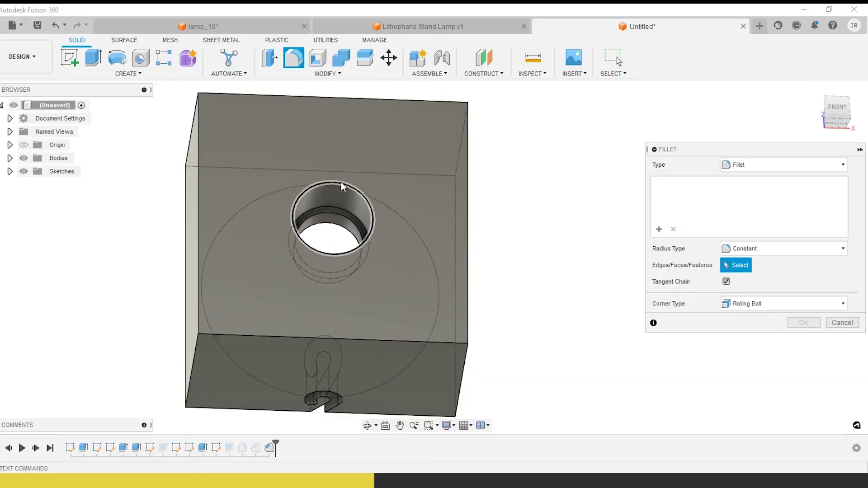
# Round the hole's top edge with a 5 mm fillet
pyautogui.click(341, 182)
pyautogui.write('5')
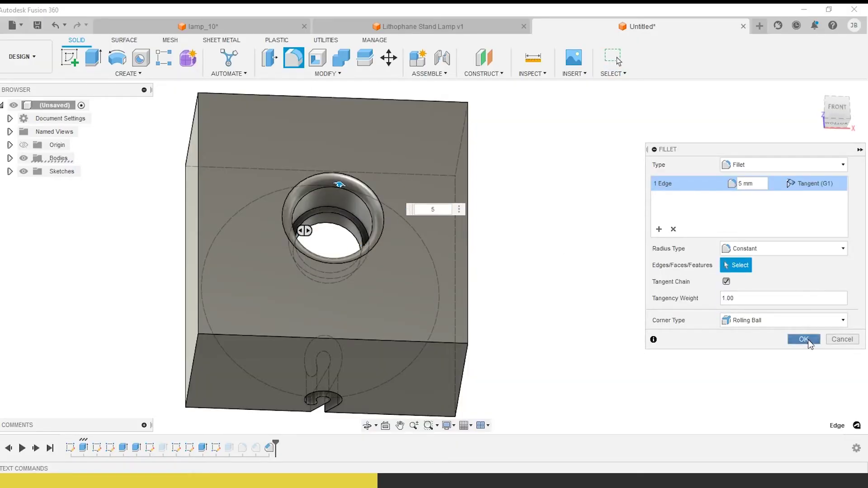
pyautogui.click(808, 342)
# Fillet the two stepped inner edges of the hole at 1 mm
pyautogui.click(293, 59)
pyautogui.click(343, 208)
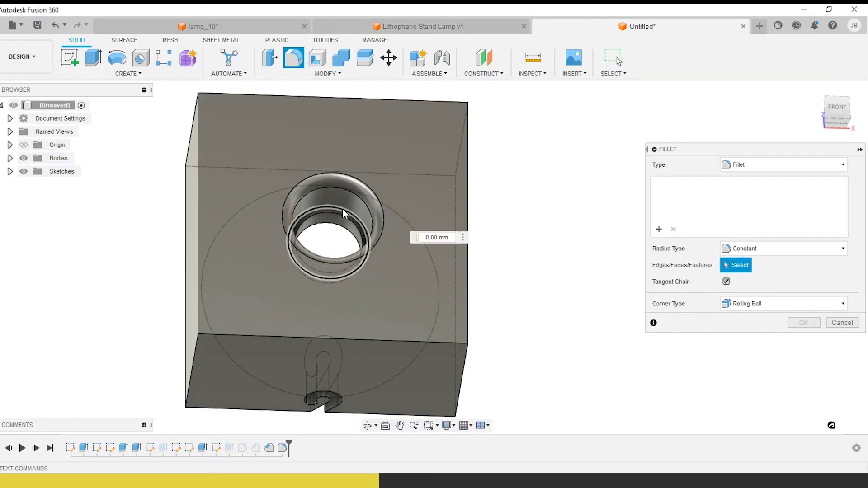
pyautogui.click(343, 208)
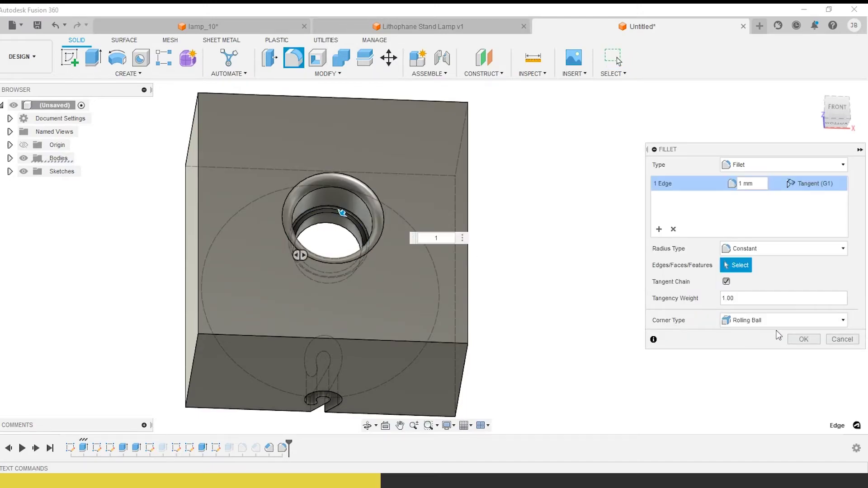
pyautogui.click(803, 339)
pyautogui.click(296, 60)
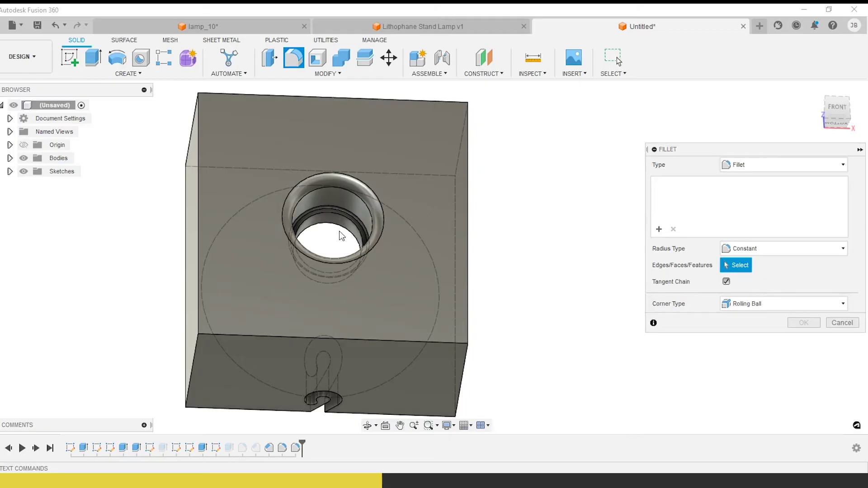
pyautogui.click(341, 214)
pyautogui.write('1')
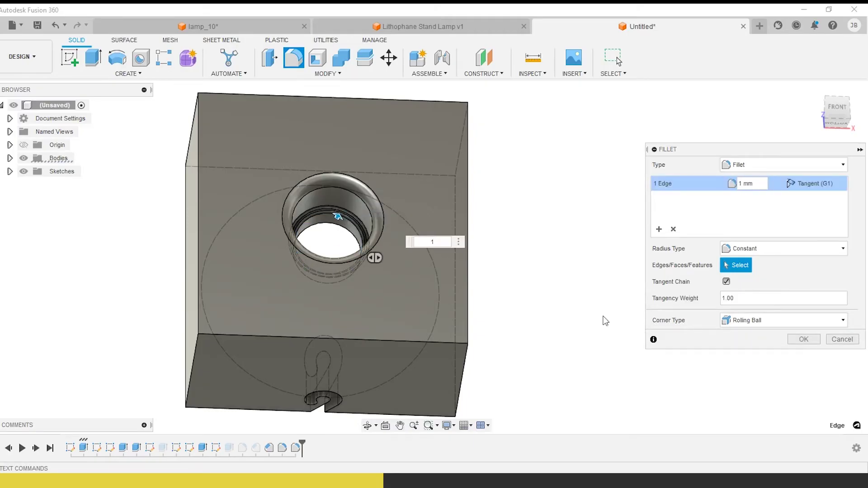
pyautogui.click(802, 339)
pyautogui.keyDown('shift'); pyautogui.moveTo(661, 333); pyautogui.dragTo(274, 51, button='middle'); pyautogui.keyUp('shift')
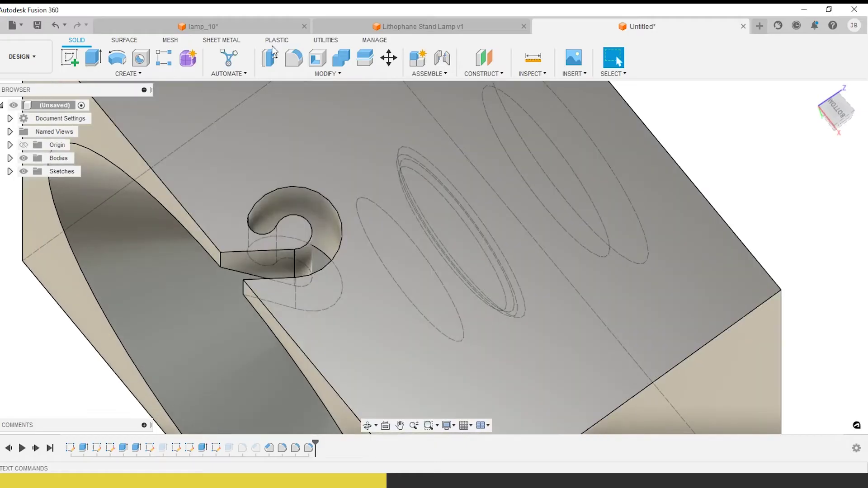
# Fillet the hook slot's top and lower edge chains at 2 mm
pyautogui.click(295, 66)
pyautogui.click(281, 204)
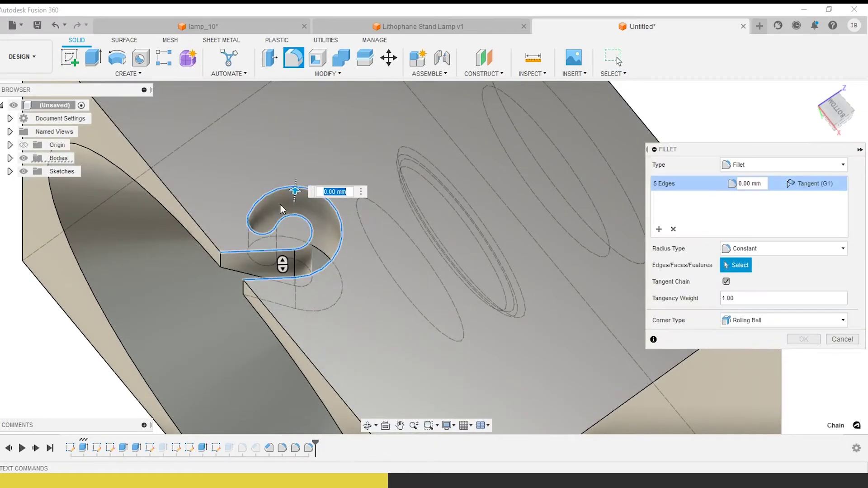
pyautogui.click(244, 275)
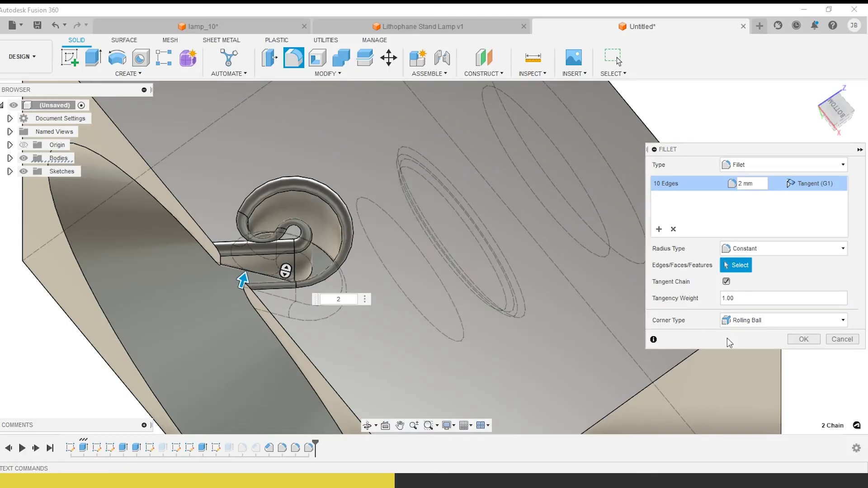
pyautogui.click(803, 340)
pyautogui.keyDown('shift'); pyautogui.moveTo(383, 287); pyautogui.dragTo(412, 304, button='middle'); pyautogui.keyUp('shift')
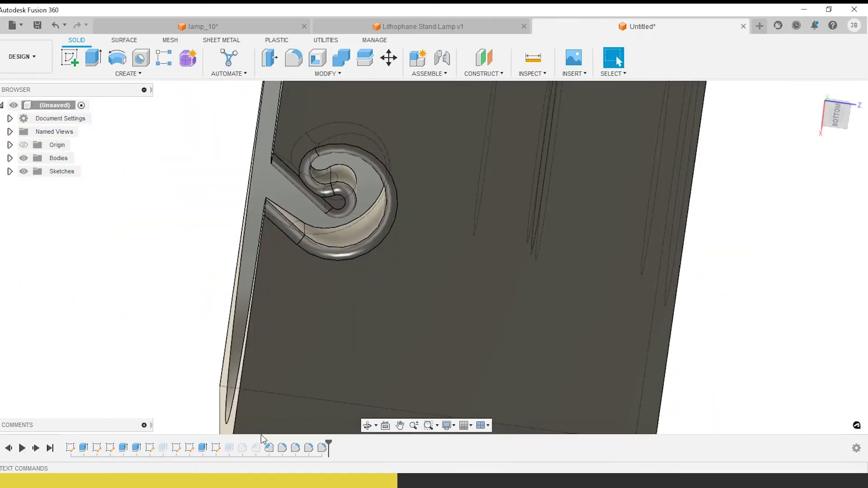
# In the hook sketch, change the 12.937 height to 15 and make the small circle tangent
pyautogui.doubleClick(203, 448)
pyautogui.scroll(5, 468, 169)
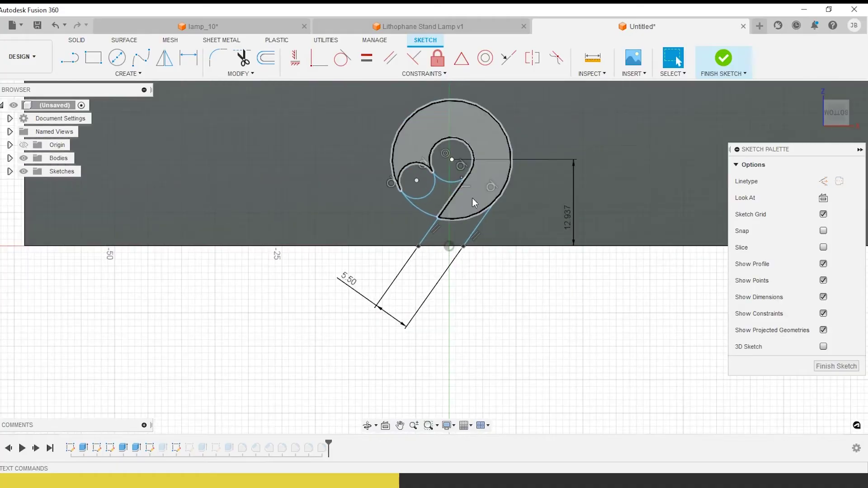
pyautogui.moveTo(472, 201); pyautogui.dragTo(465, 249, button='middle')
pyautogui.moveTo(446, 205); pyautogui.dragTo(444, 204)
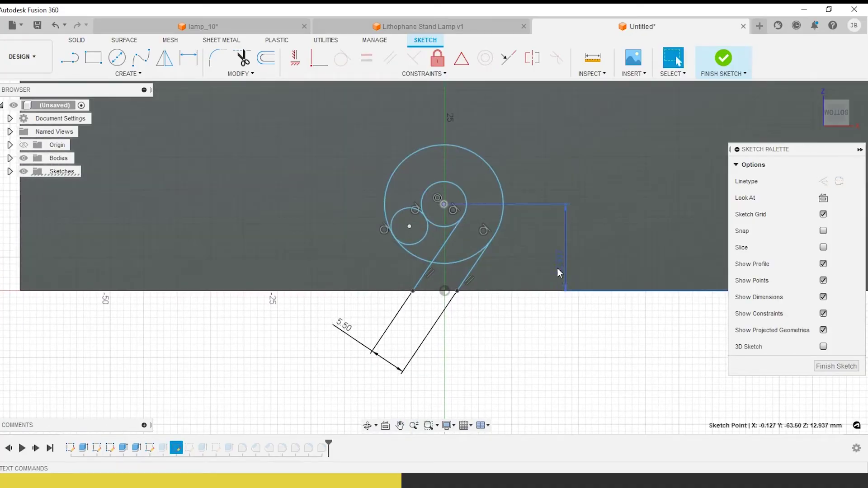
pyautogui.doubleClick(560, 267)
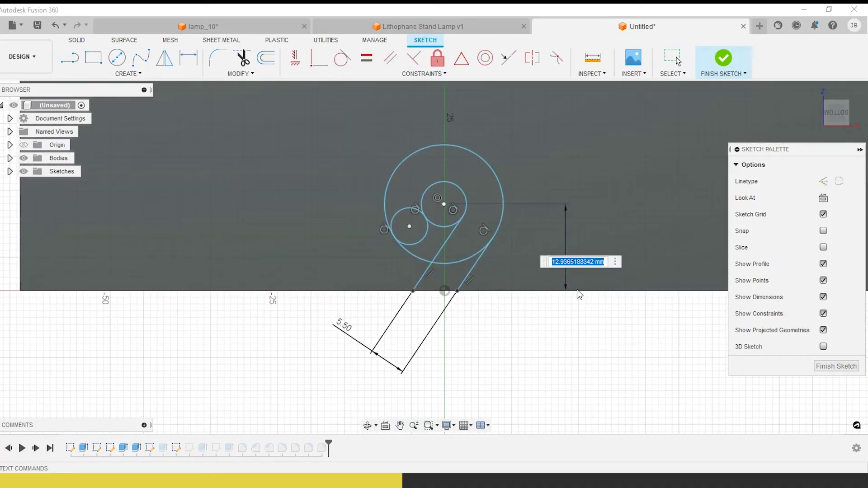
pyautogui.write('15')
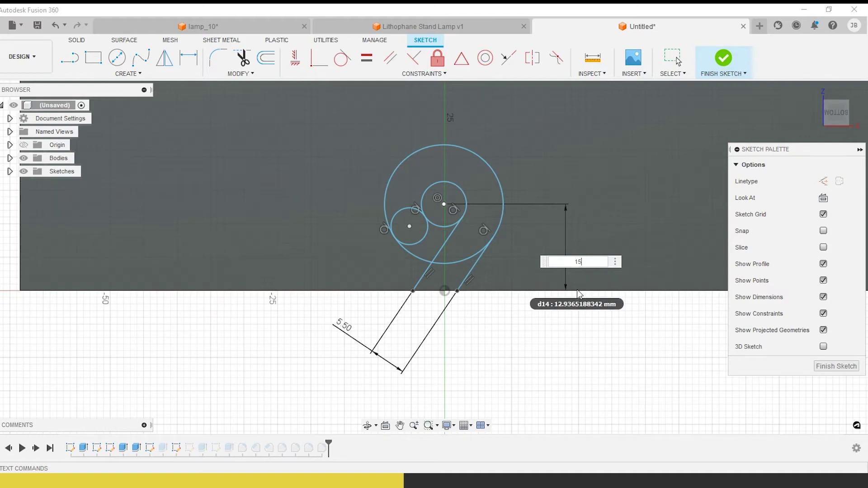
pyautogui.press('Return')
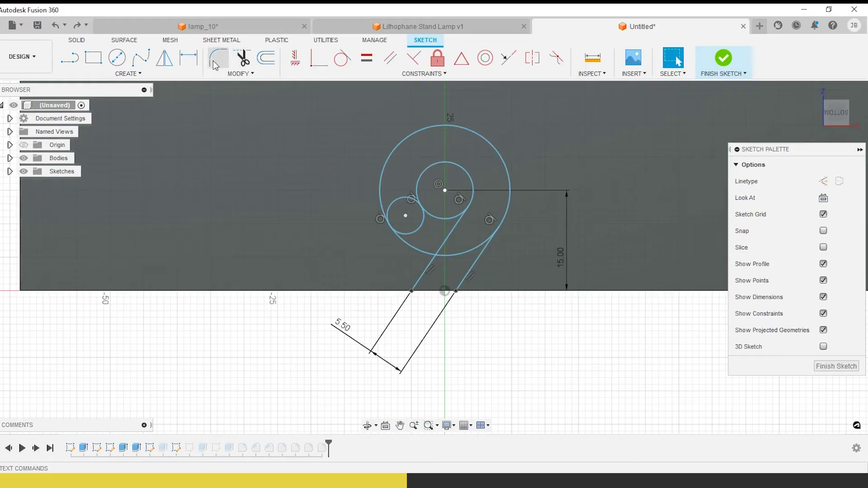
pyautogui.press('Escape')
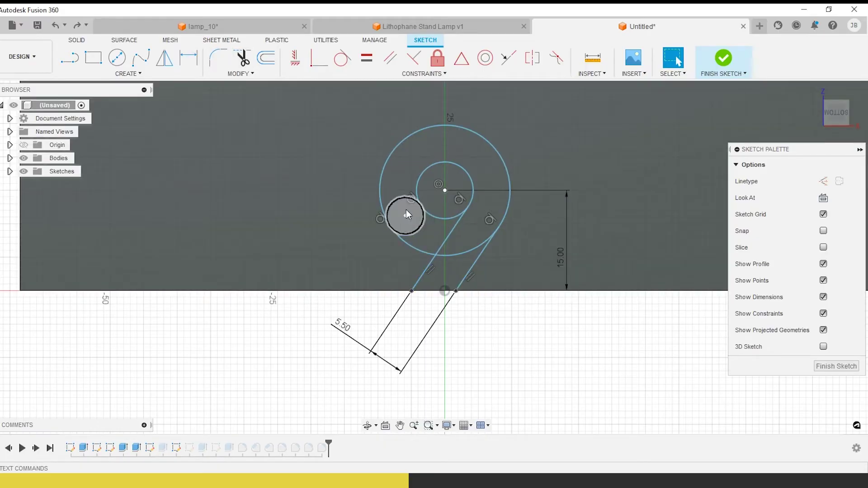
pyautogui.moveTo(406, 216); pyautogui.dragTo(401, 204)
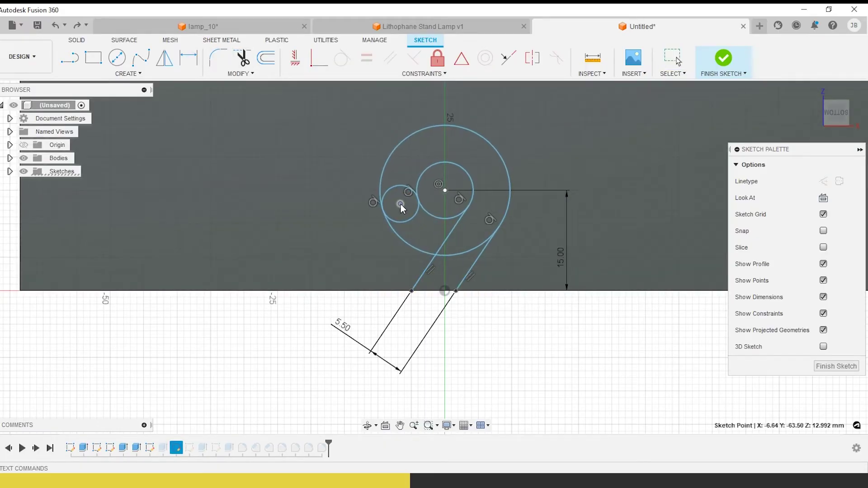
pyautogui.click(724, 57)
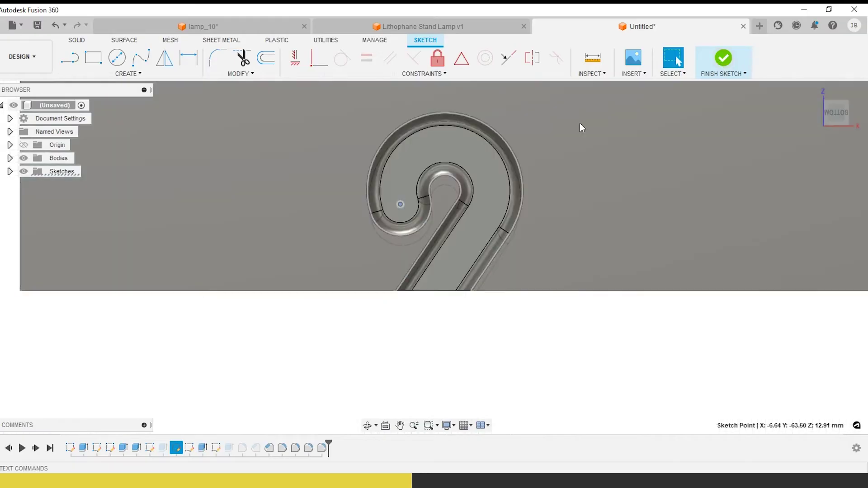
# Pan, zoom and orbit to view the updated block from a tilted front angle
pyautogui.scroll(-4, 483, 257)
pyautogui.moveTo(449, 289); pyautogui.dragTo(432, 339, button='middle')
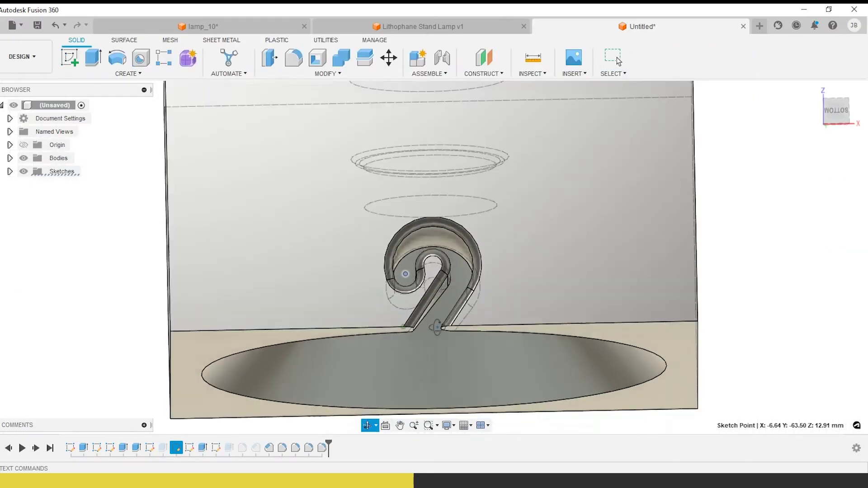
pyautogui.keyDown('shift'); pyautogui.moveTo(436, 304); pyautogui.dragTo(429, 270, button='middle'); pyautogui.keyUp('shift')
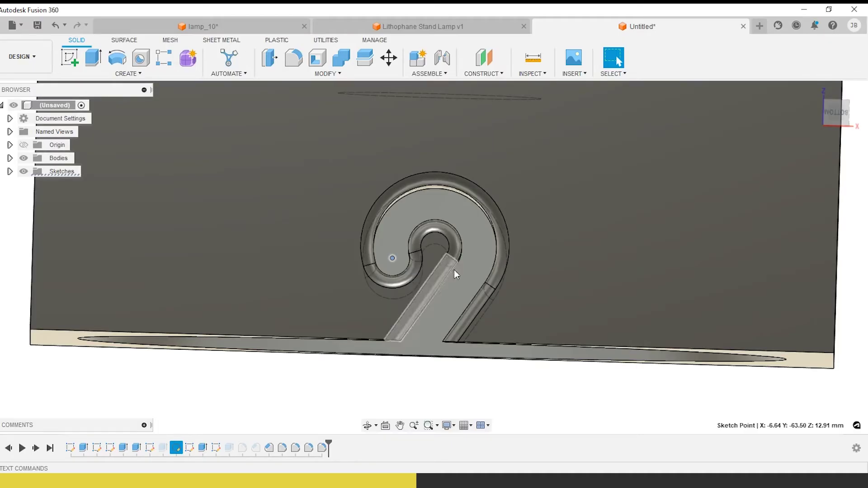
pyautogui.scroll(-2, 454, 305)
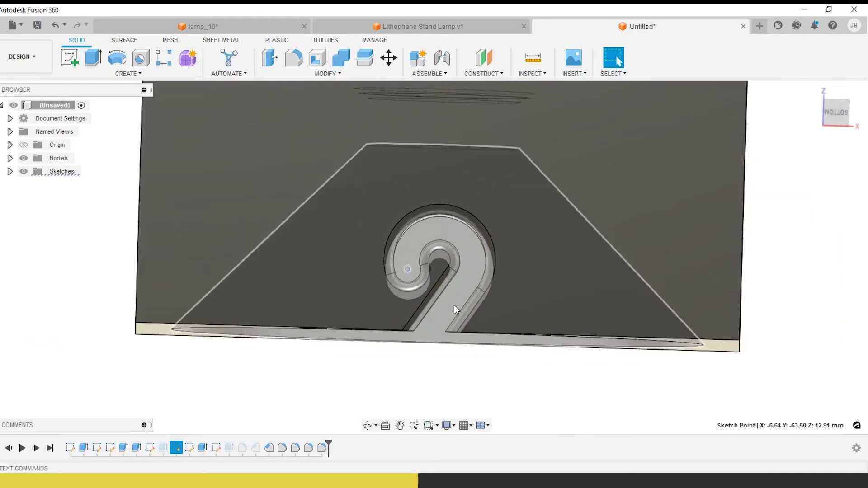
pyautogui.scroll(-2, 454, 304)
pyautogui.moveTo(446, 324); pyautogui.dragTo(452, 285, button='middle')
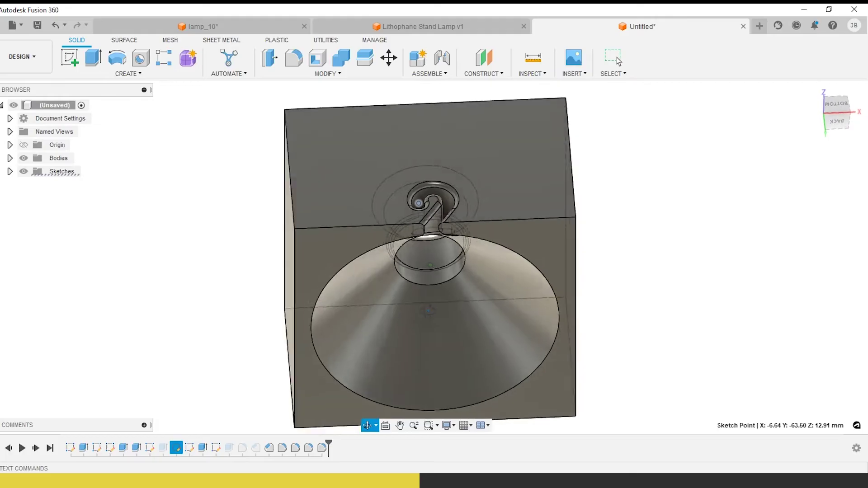
pyautogui.keyDown('shift'); pyautogui.moveTo(428, 311); pyautogui.dragTo(451, 191, button='middle'); pyautogui.keyUp('shift')
pyautogui.scroll(-2, 425, 318)
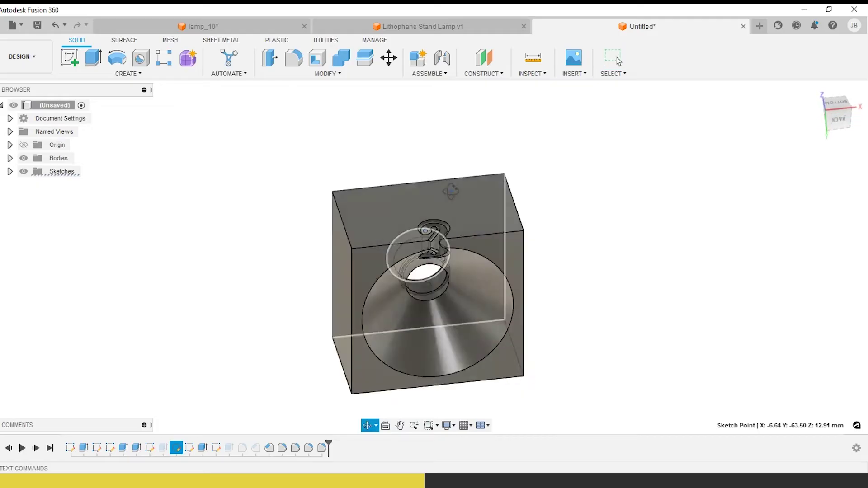
pyautogui.scroll(3, 446, 302)
# Round the central hole's edge inside the cone with a 5 mm fillet
pyautogui.click(291, 67)
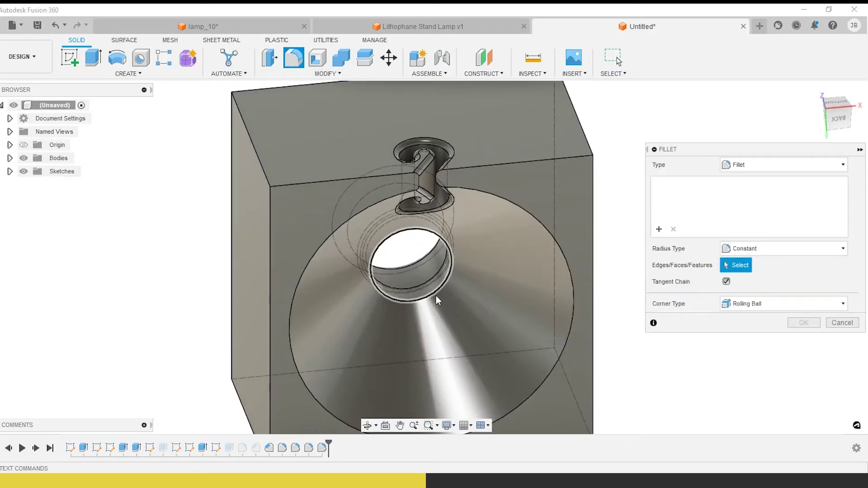
pyautogui.click(434, 292)
pyautogui.write('5')
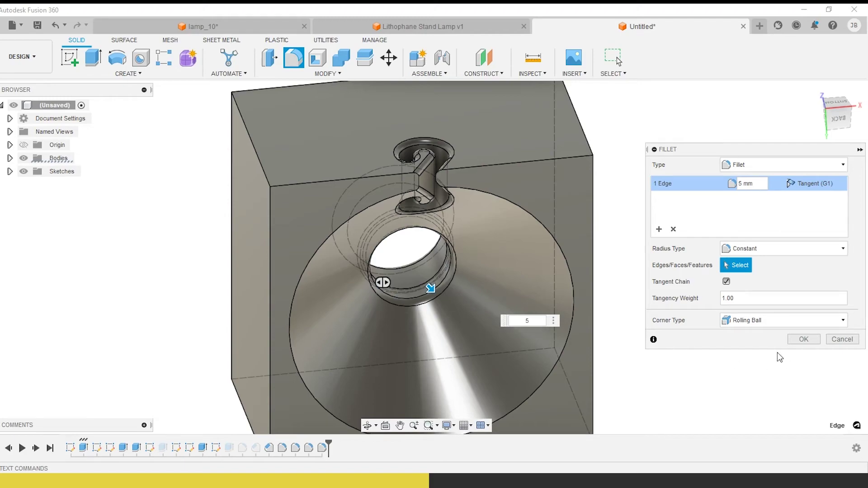
pyautogui.click(804, 339)
# Fillet the cone's outer rim edge chain at 1 mm
pyautogui.click(292, 65)
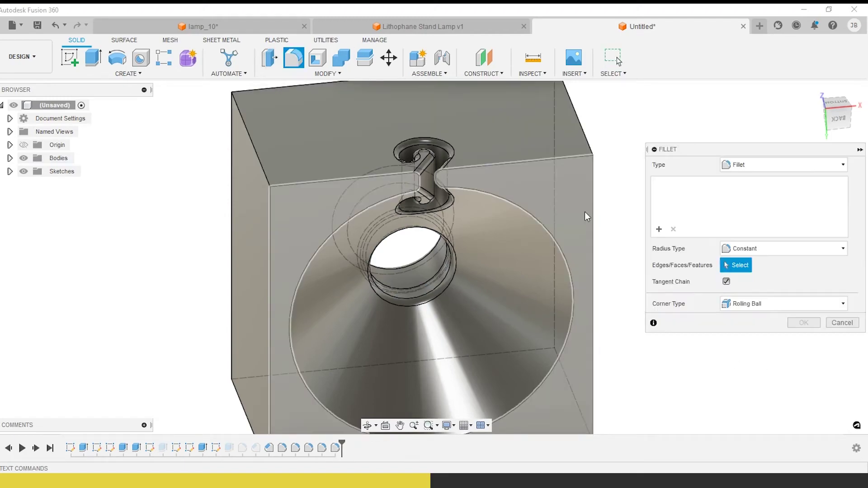
pyautogui.click(531, 216)
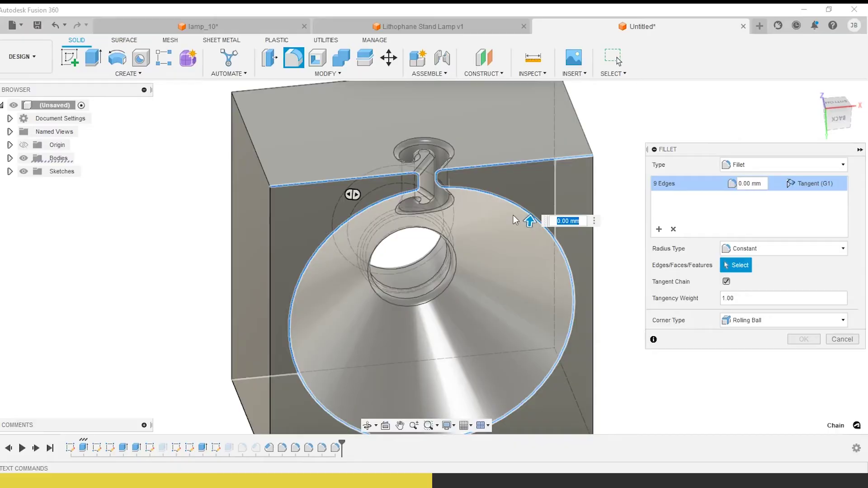
pyautogui.write('1')
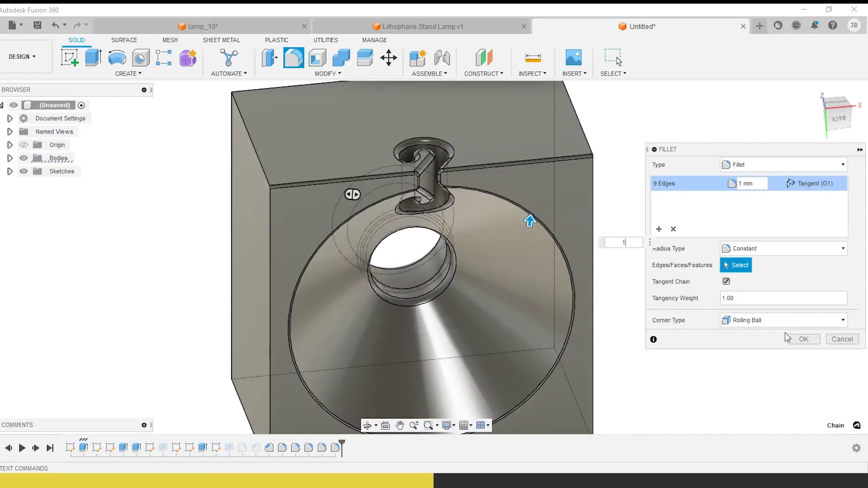
pyautogui.click(804, 341)
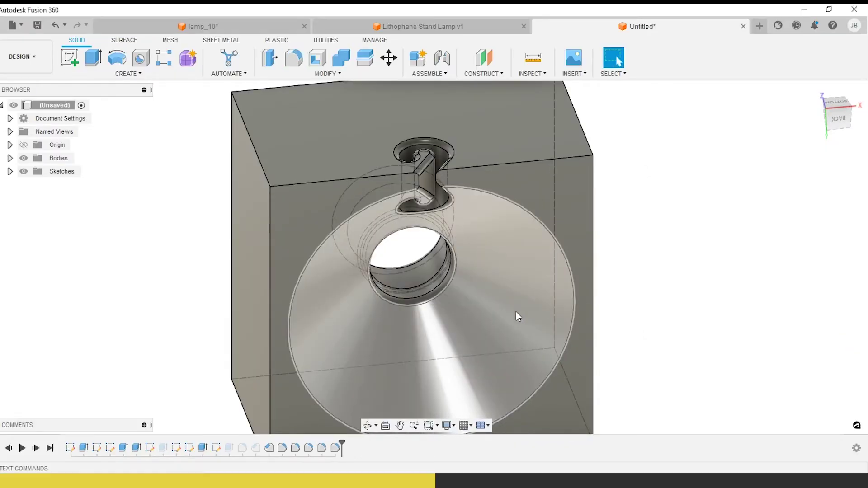
pyautogui.scroll(2, 417, 161)
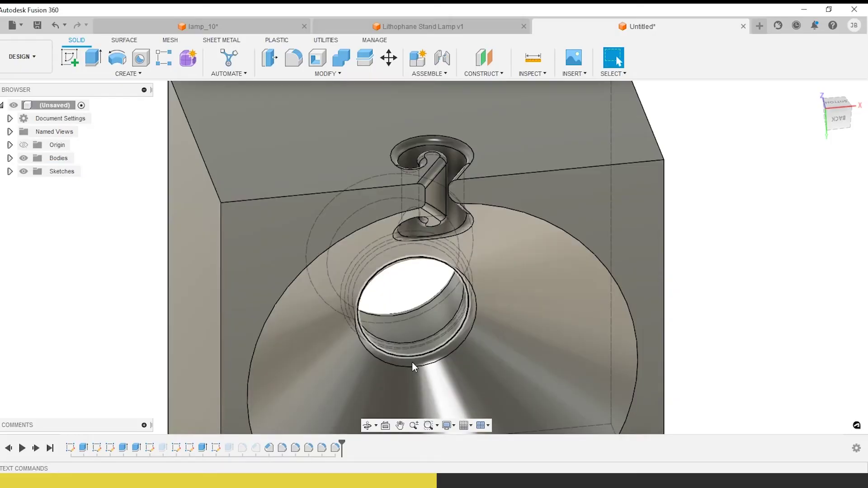
pyautogui.scroll(-5, 406, 215)
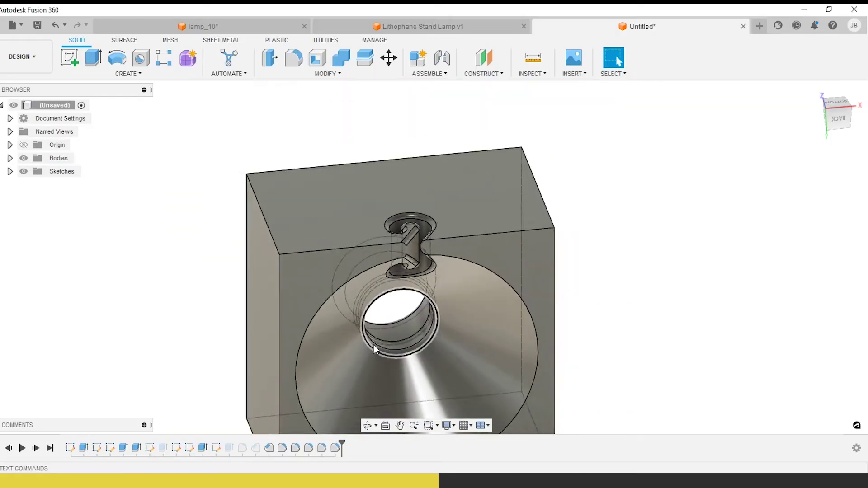
pyautogui.keyDown('shift'); pyautogui.moveTo(373, 344); pyautogui.dragTo(345, 99, button='middle'); pyautogui.keyUp('shift')
# Select the block's two vertical edges and front and back top edges for filleting
pyautogui.click(298, 63)
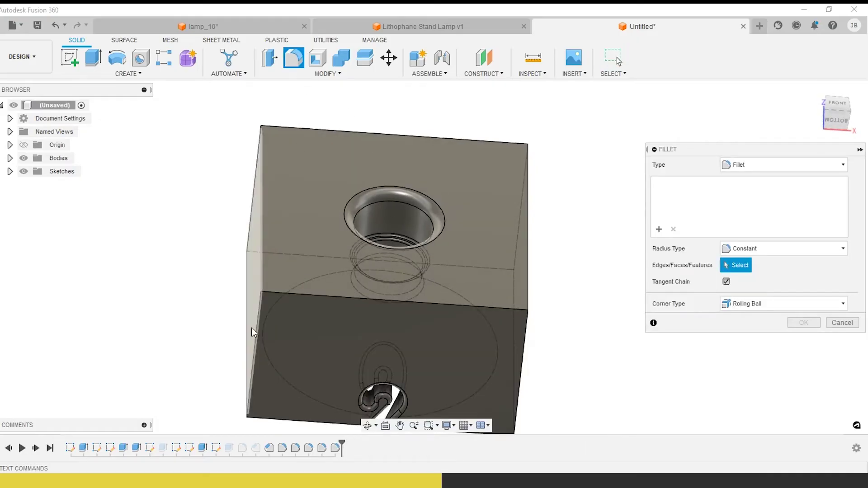
pyautogui.click(257, 328)
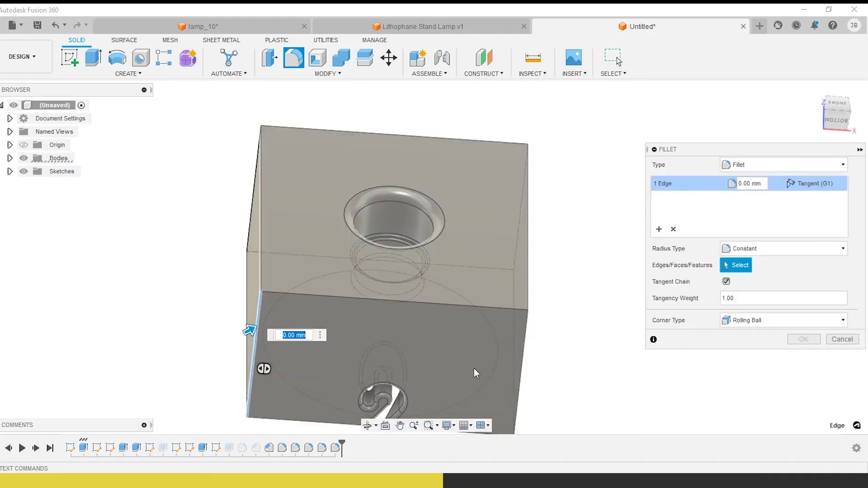
pyautogui.write('5')
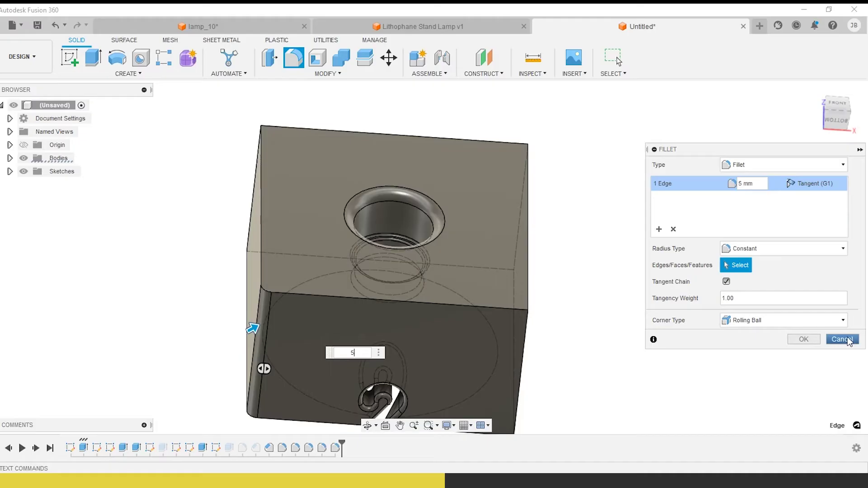
pyautogui.click(848, 339)
pyautogui.click(291, 67)
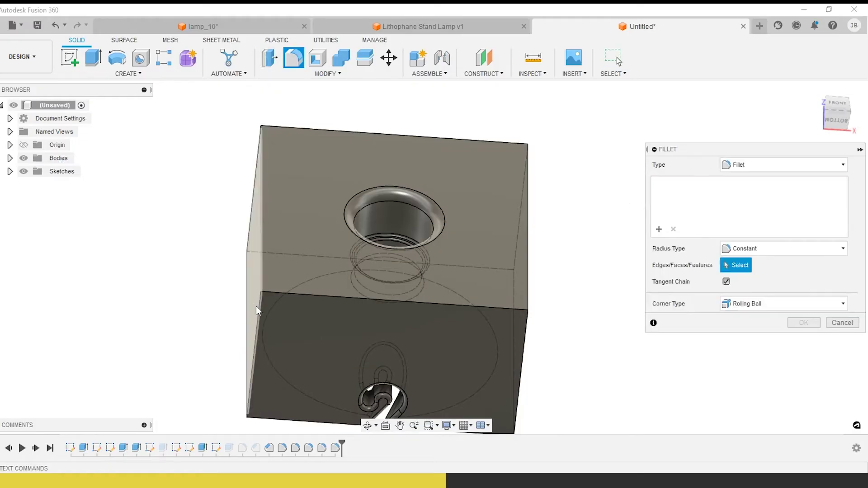
pyautogui.click(256, 306)
pyautogui.click(528, 334)
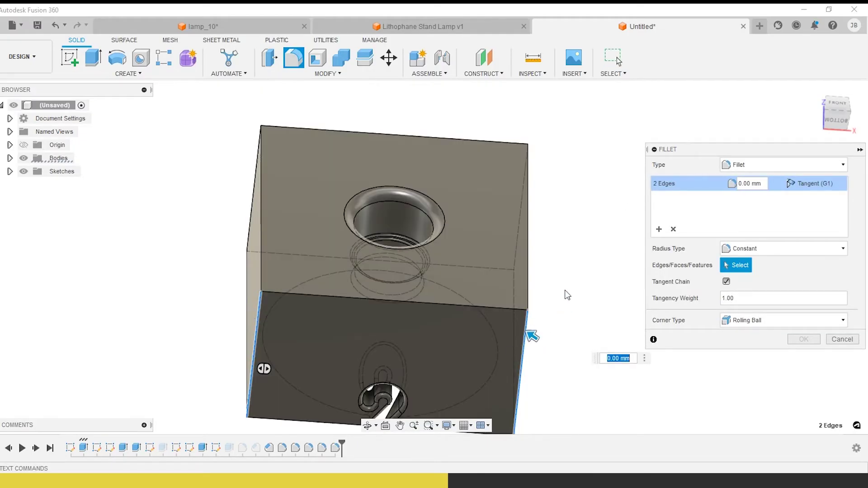
pyautogui.keyDown('shift'); pyautogui.moveTo(568, 294); pyautogui.dragTo(341, 174, button='middle'); pyautogui.keyUp('shift')
pyautogui.click(341, 173)
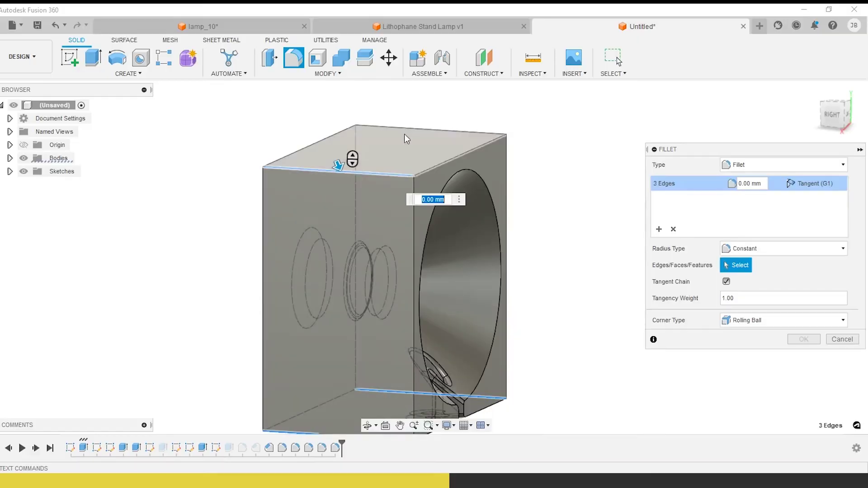
pyautogui.click(416, 129)
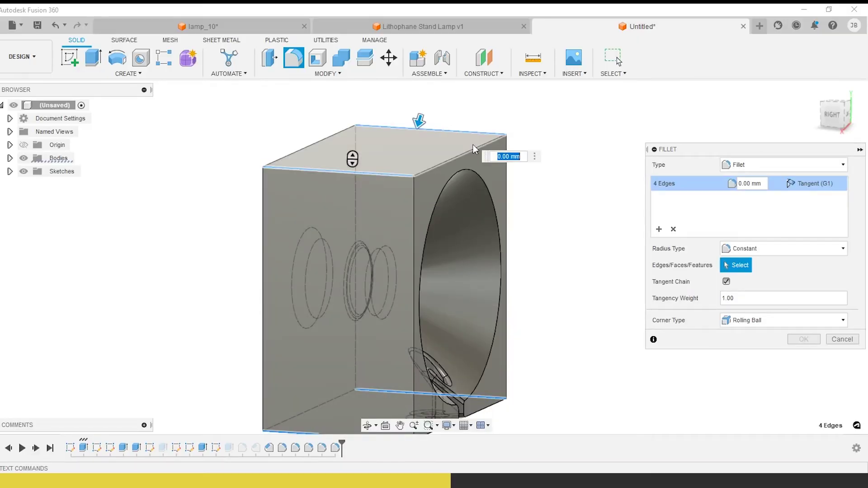
# Set the four-edge fillet radius to 1 mm and confirm it
pyautogui.write('5')
pyautogui.scroll(-3, 273, 291)
pyautogui.keyDown('shift'); pyautogui.moveTo(272, 294); pyautogui.dragTo(406, 264, button='middle'); pyautogui.keyUp('shift')
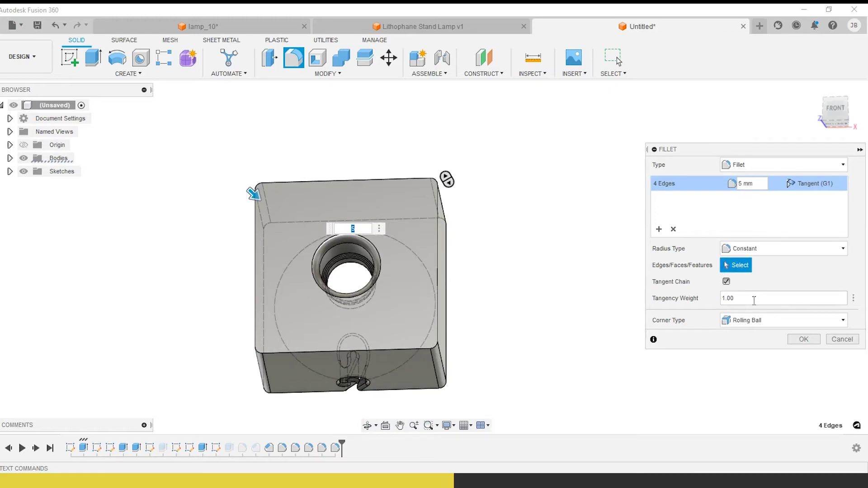
pyautogui.doubleClick(738, 184)
pyautogui.write('1')
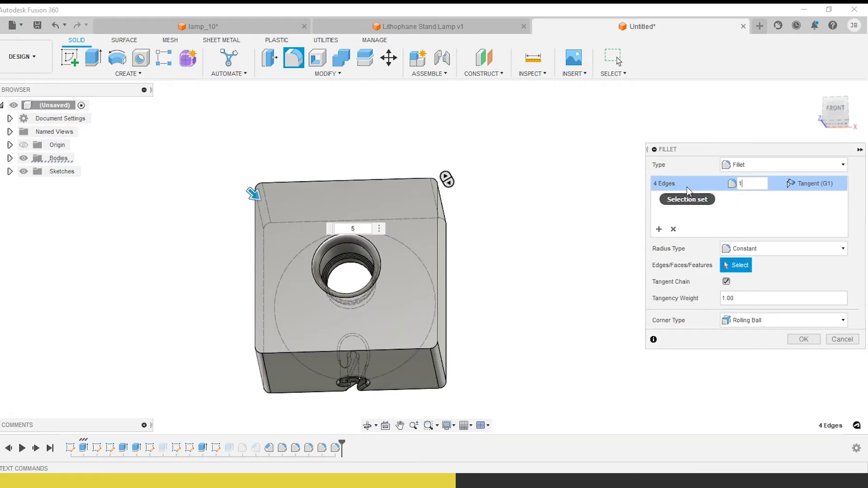
pyautogui.scroll(5, 447, 363)
pyautogui.scroll(3, 425, 326)
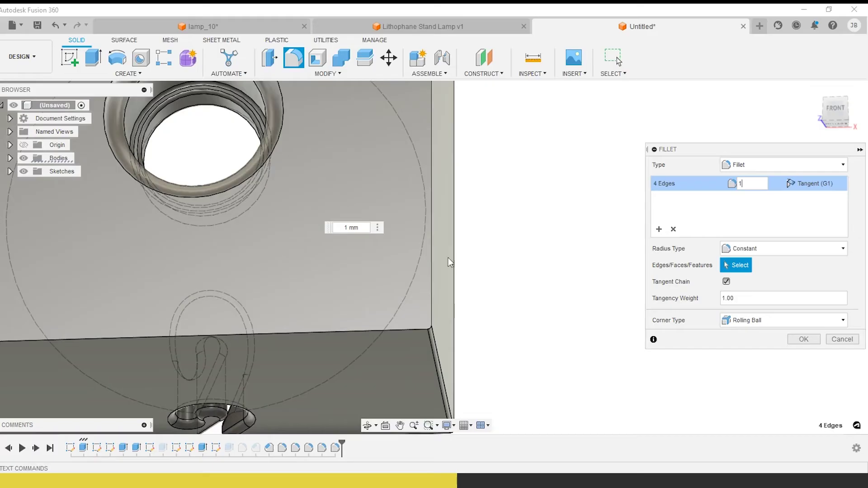
pyautogui.scroll(-5, 449, 261)
pyautogui.keyDown('shift'); pyautogui.moveTo(459, 359); pyautogui.dragTo(474, 301, button='middle'); pyautogui.keyUp('shift')
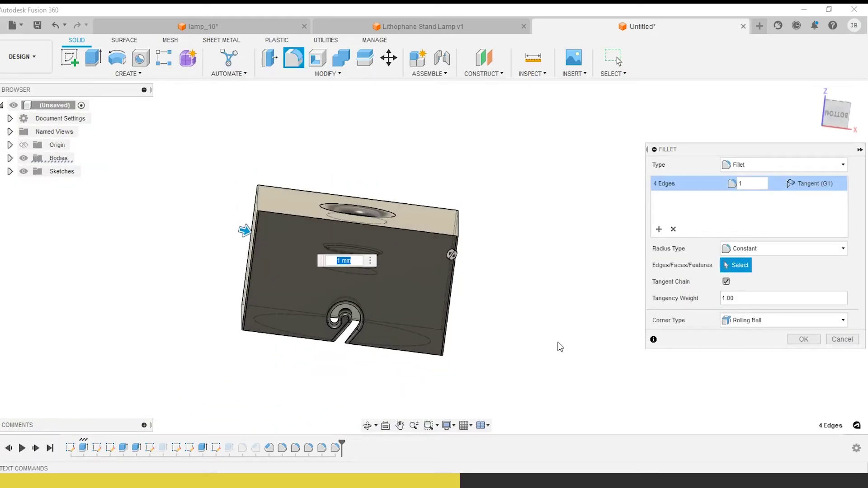
pyautogui.click(804, 340)
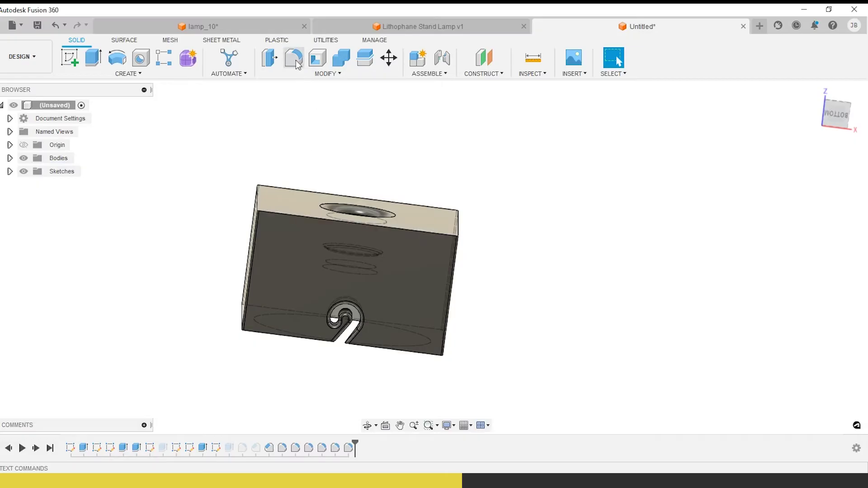
# Fillet all edges of the block's top face with a 2 mm radius
pyautogui.press('f')
pyautogui.click(287, 212)
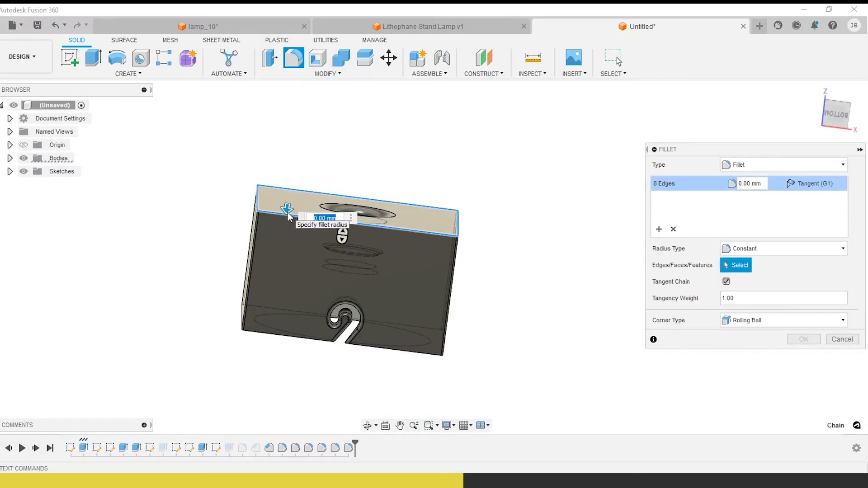
pyautogui.press('Return')
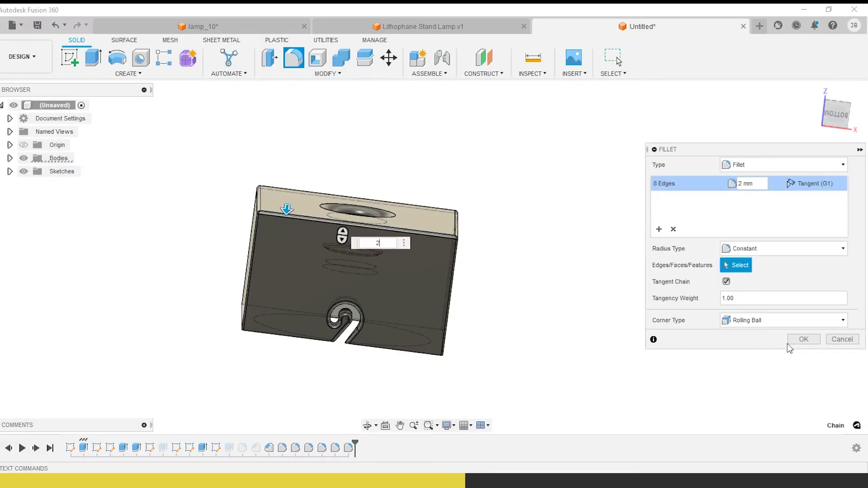
pyautogui.click(790, 342)
pyautogui.keyDown('shift'); pyautogui.moveTo(561, 302); pyautogui.dragTo(356, 219, button='middle'); pyautogui.keyUp('shift')
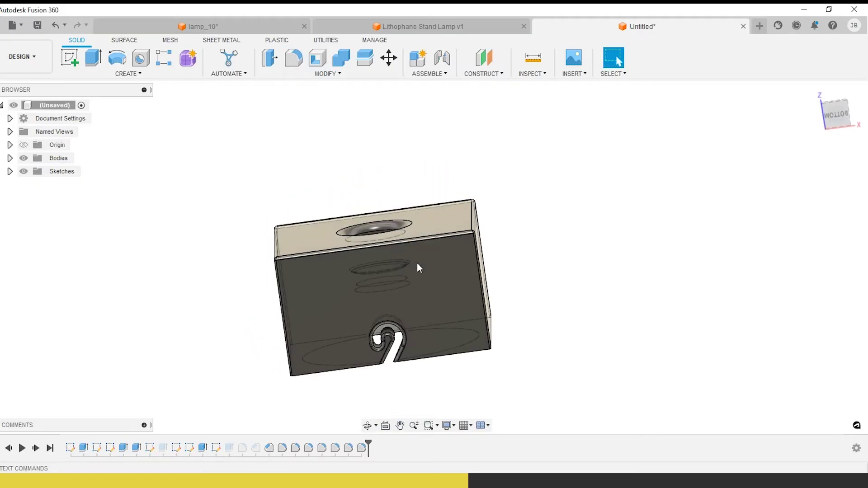
pyautogui.keyDown('shift'); pyautogui.moveTo(417, 267); pyautogui.dragTo(412, 421, button='middle'); pyautogui.keyUp('shift')
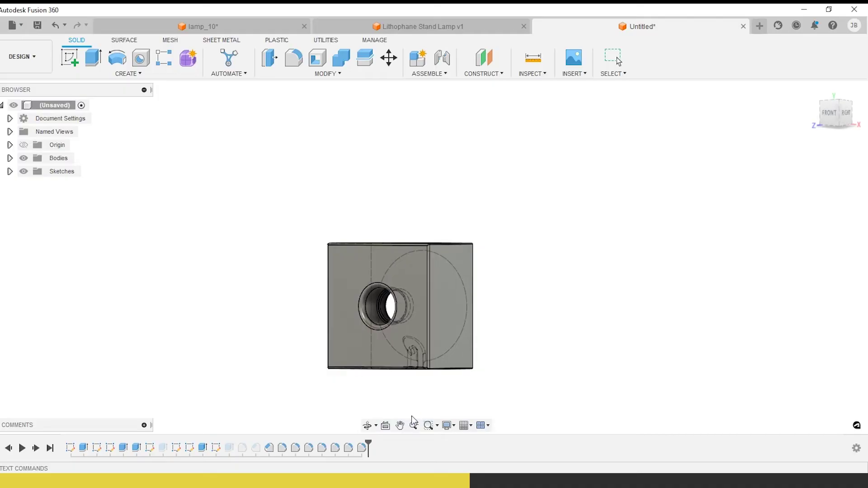
# Inspect the filleted lamp base from tilted top and front-bottom views, then open Fillet7's options
pyautogui.keyDown('shift'); pyautogui.moveTo(326, 317); pyautogui.dragTo(412, 372, button='middle'); pyautogui.keyUp('shift')
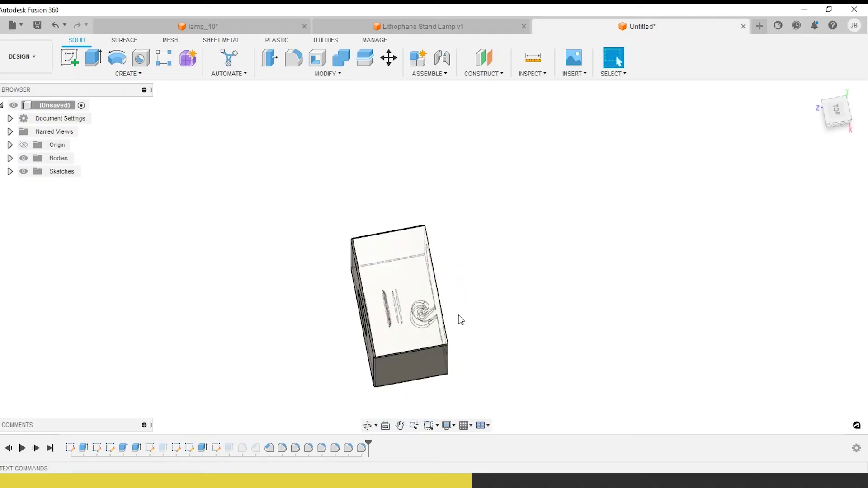
pyautogui.keyDown('shift'); pyautogui.moveTo(458, 315); pyautogui.dragTo(470, 361, button='middle'); pyautogui.keyUp('shift')
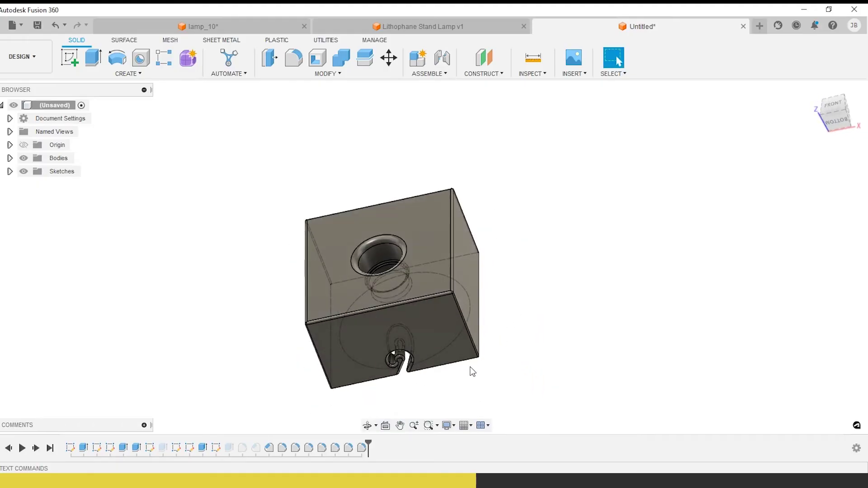
pyautogui.rightClick(346, 449)
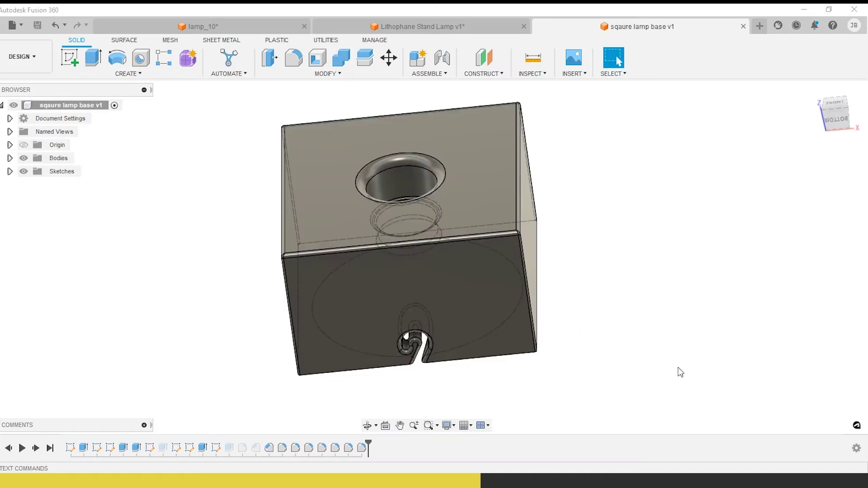
# Suppress the Fillet7 feature in the timeline
pyautogui.keyDown('shift'); pyautogui.moveTo(551, 319); pyautogui.dragTo(435, 361, button='middle'); pyautogui.keyUp('shift')
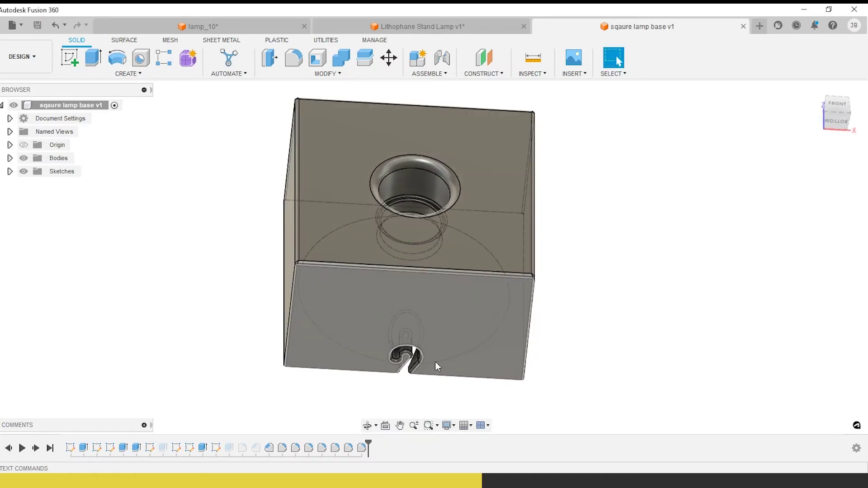
pyautogui.rightClick(348, 448)
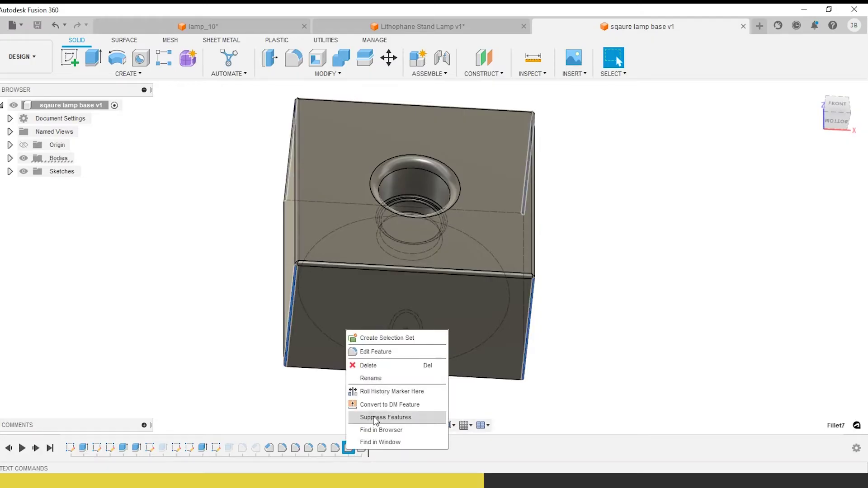
pyautogui.click(373, 416)
pyautogui.scroll(-4, 354, 357)
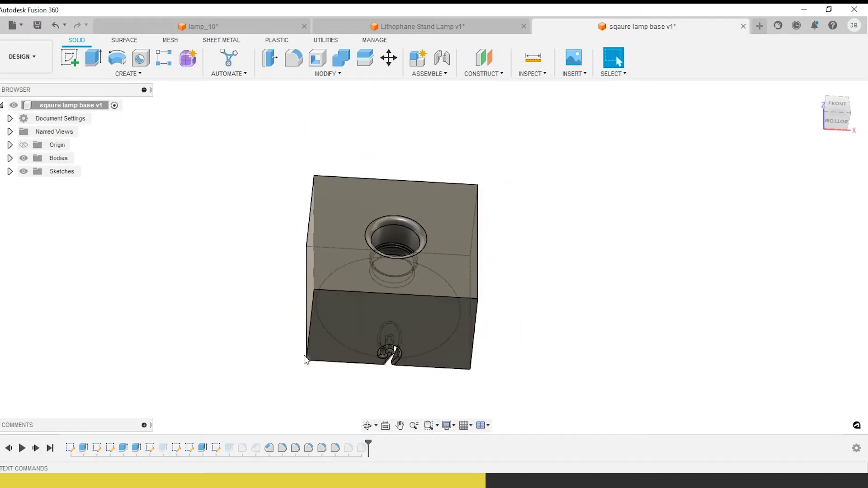
# Fillet the block's four vertical edges at 2.5 in, rounding it into a cylinder
pyautogui.click(294, 59)
pyautogui.click(310, 314)
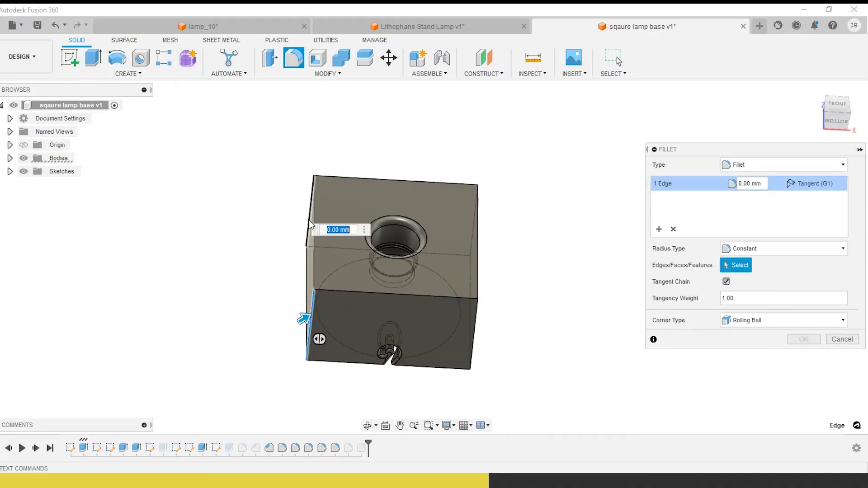
pyautogui.click(310, 211)
pyautogui.keyDown('shift'); pyautogui.moveTo(511, 246); pyautogui.dragTo(403, 161, button='middle'); pyautogui.keyUp('shift')
pyautogui.click(404, 160)
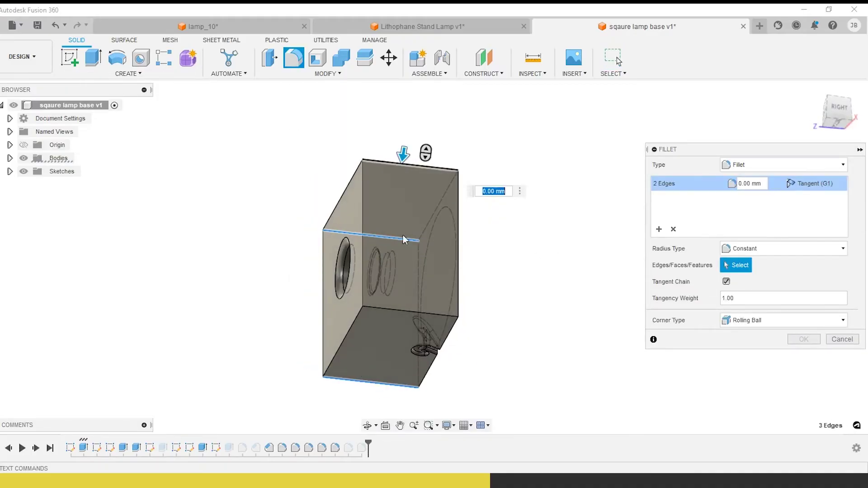
pyautogui.click(400, 313)
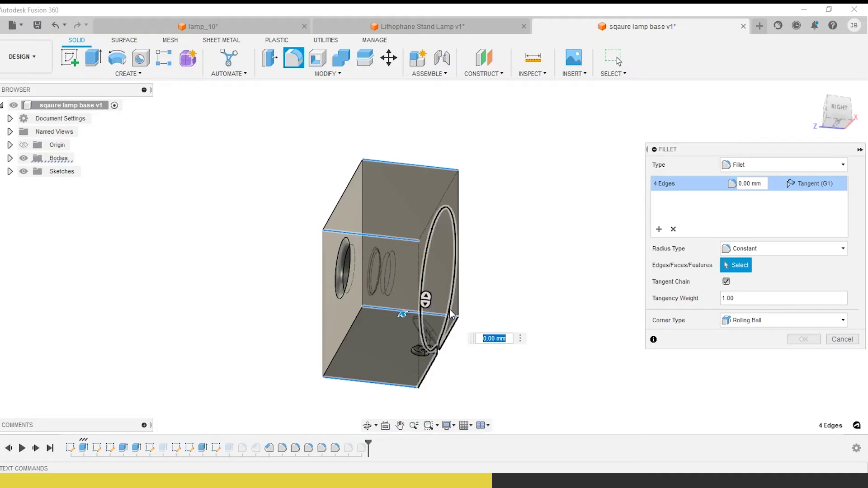
pyautogui.write('2.5in')
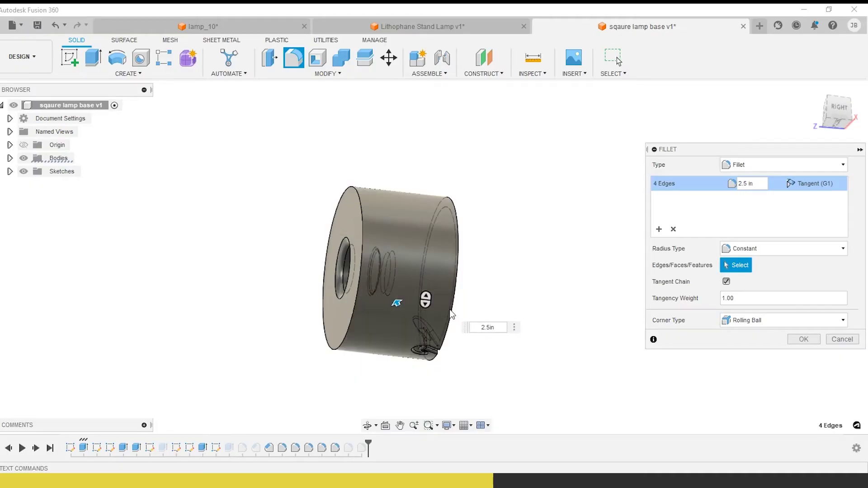
pyautogui.keyDown('shift'); pyautogui.moveTo(452, 314); pyautogui.dragTo(486, 316, button='middle'); pyautogui.keyUp('shift')
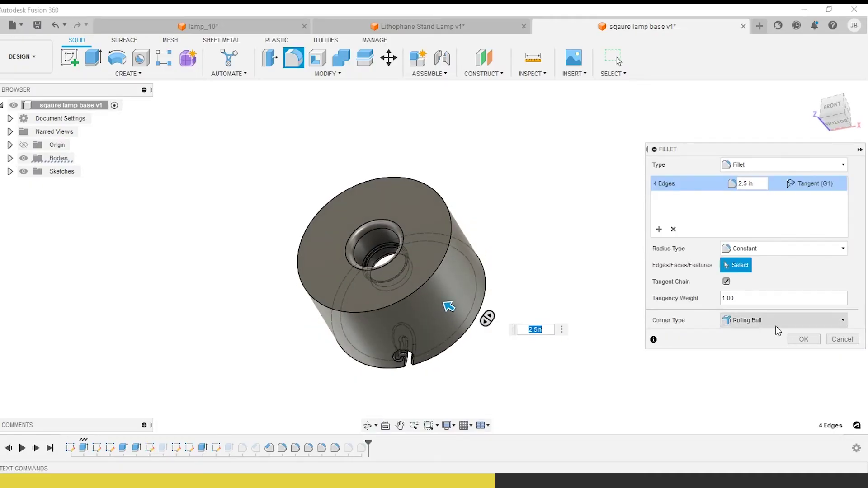
pyautogui.click(803, 340)
# Round the cylinder's top circular rim with a 2 mm fillet
pyautogui.keyDown('shift'); pyautogui.moveTo(514, 376); pyautogui.dragTo(530, 354, button='middle'); pyautogui.keyUp('shift')
pyautogui.scroll(3, 441, 359)
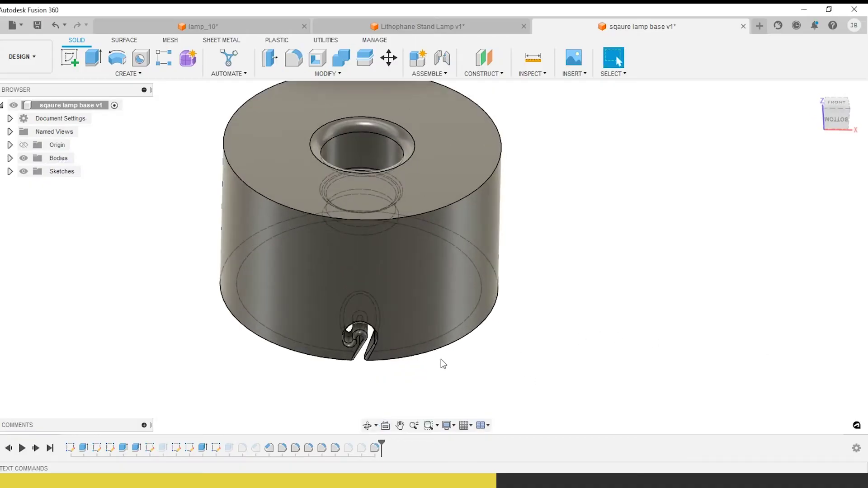
pyautogui.press('f')
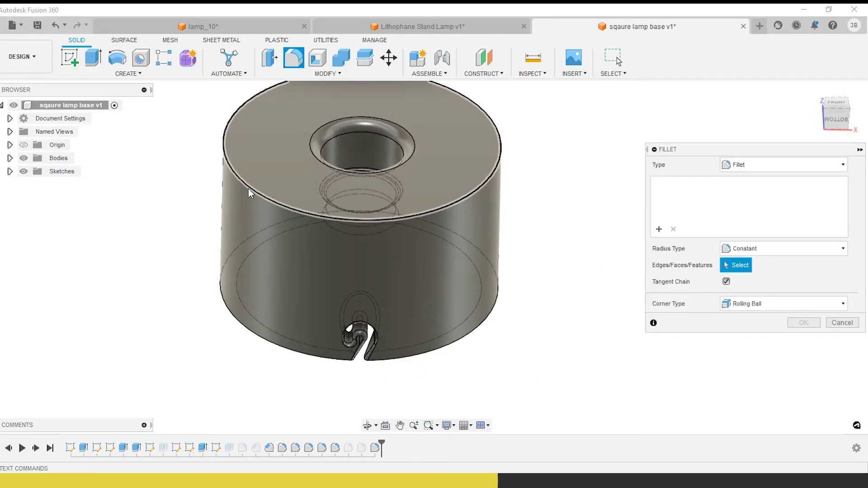
pyautogui.click(249, 188)
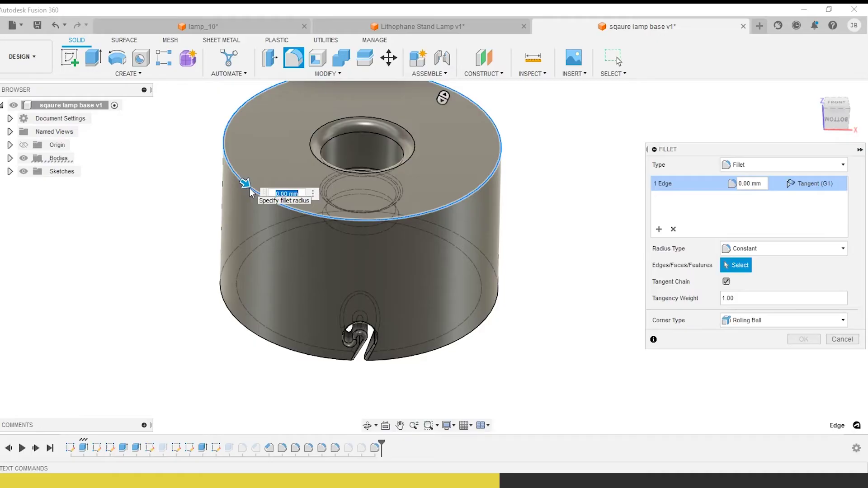
pyautogui.write('2')
pyautogui.click(803, 340)
pyautogui.scroll(-2, 526, 377)
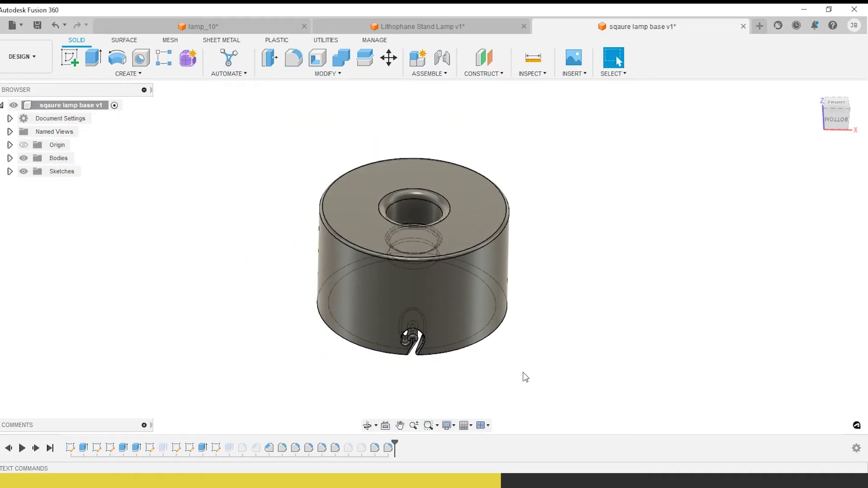
pyautogui.keyDown('shift'); pyautogui.moveTo(525, 377); pyautogui.dragTo(362, 244, button='middle'); pyautogui.keyUp('shift')
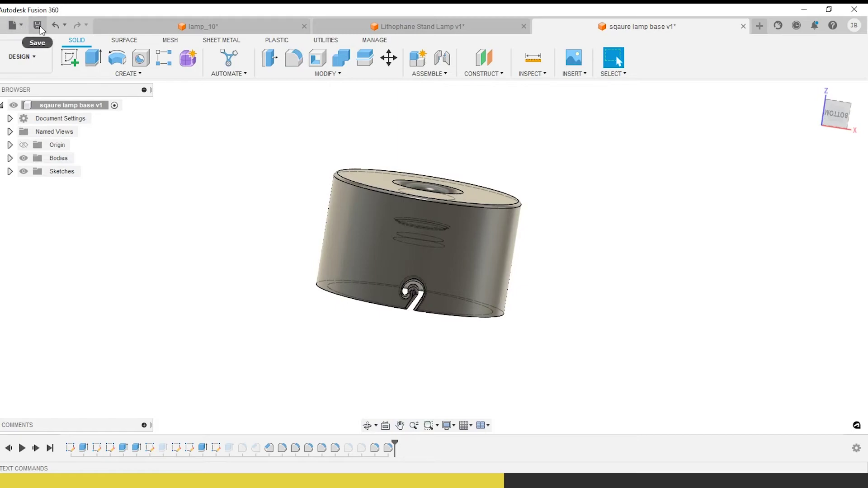
# Use Save As to store the cylindrical design under the name 'cylinder lamp base'
pyautogui.click(19, 27)
pyautogui.click(34, 152)
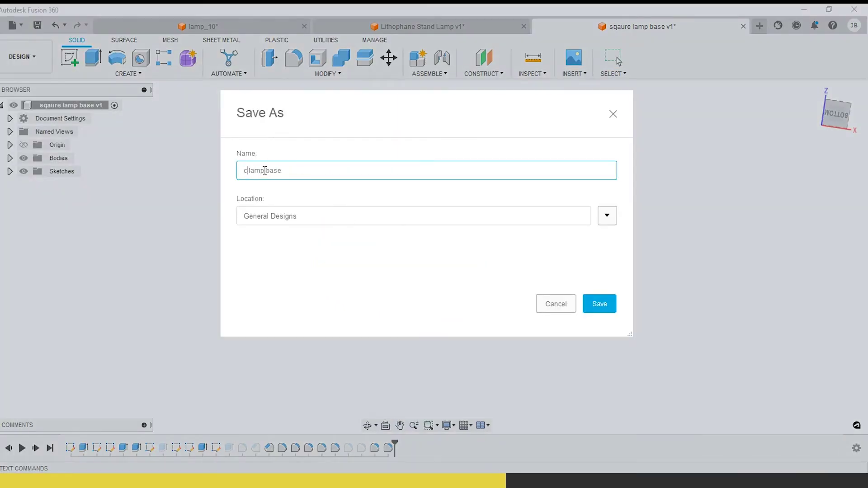
pyautogui.press('Return')
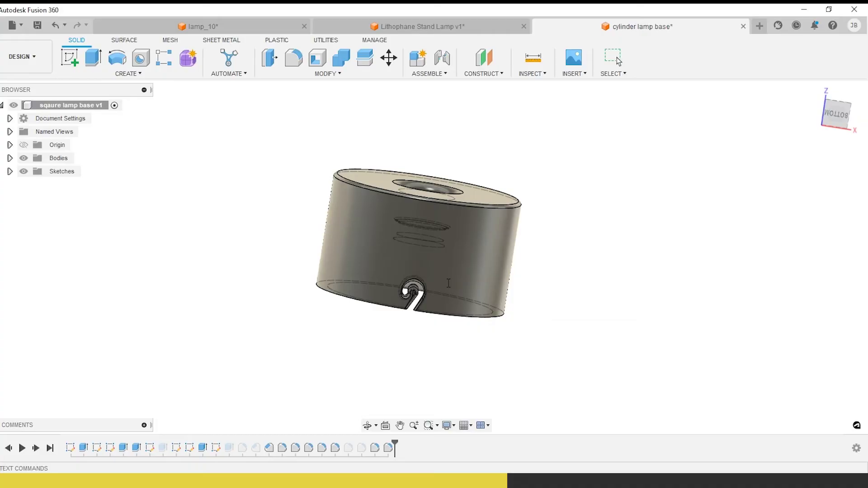
pyautogui.keyDown('shift'); pyautogui.moveTo(448, 283); pyautogui.dragTo(473, 195, button='middle'); pyautogui.keyUp('shift')
pyautogui.scroll(3, 460, 302)
# Add a 1 mm fillet to the cylinder's bottom rim edge
pyautogui.press('f')
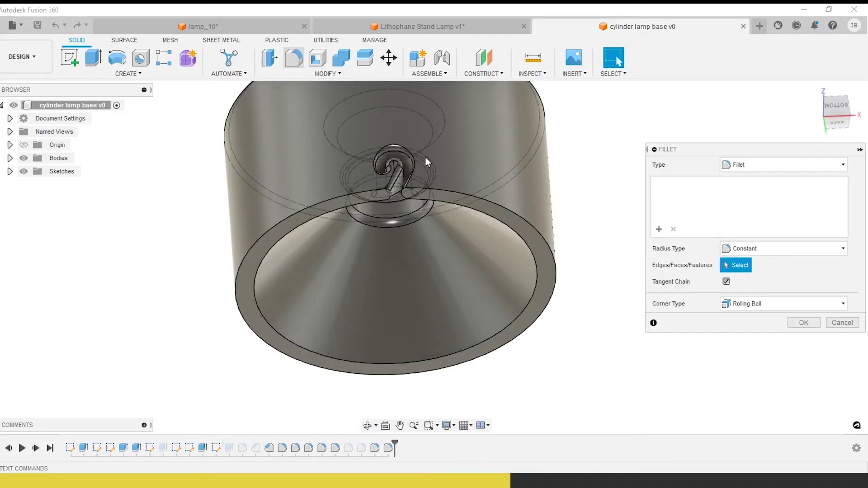
pyautogui.click(503, 205)
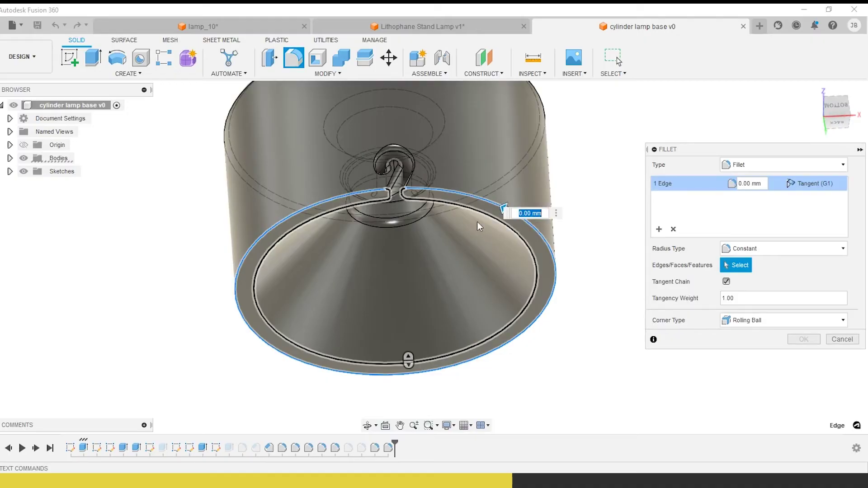
pyautogui.write('1')
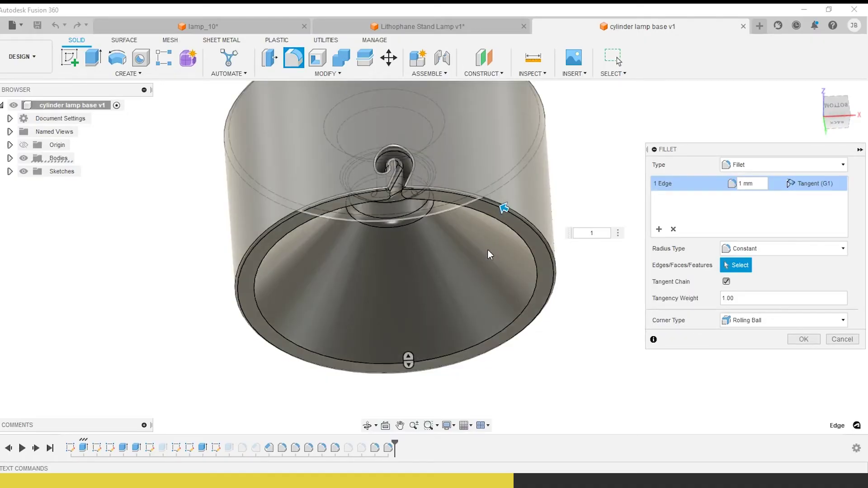
pyautogui.click(804, 339)
pyautogui.keyDown('shift'); pyautogui.moveTo(500, 250); pyautogui.dragTo(382, 181, button='middle'); pyautogui.keyUp('shift')
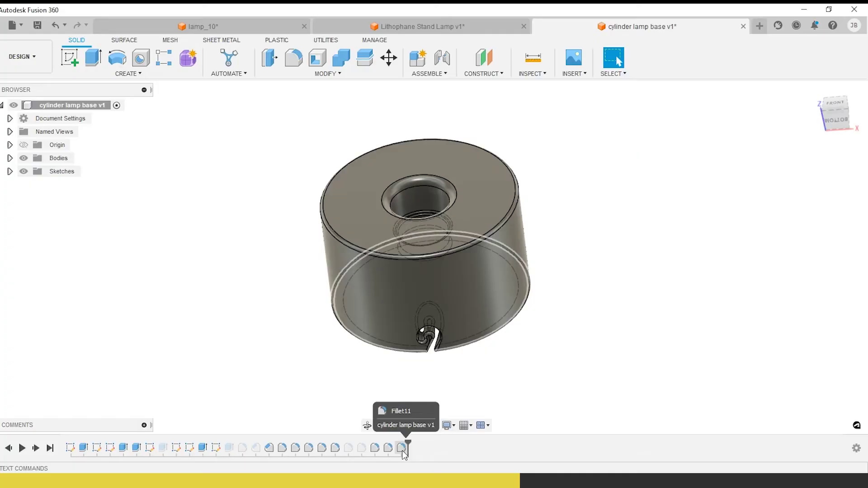
# Edit the top edge fillet, enlarging its radius to 1.5 in
pyautogui.doubleClick(388, 450)
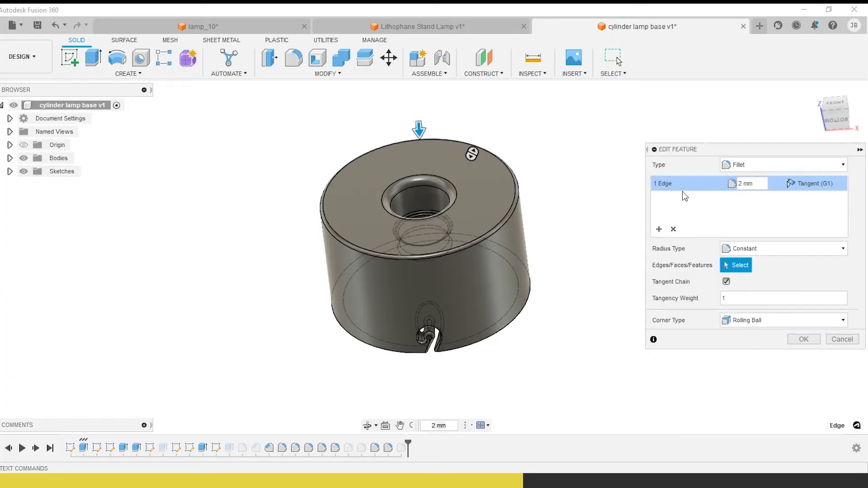
pyautogui.press('BackSpace')
pyautogui.press('BackSpace')
pyautogui.press('BackSpace')
pyautogui.press('BackSpace')
pyautogui.write('1.5')
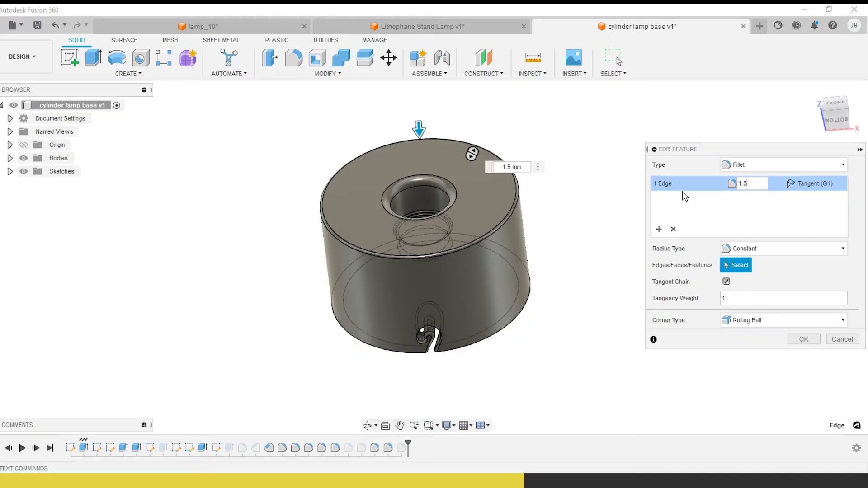
pyautogui.write('in')
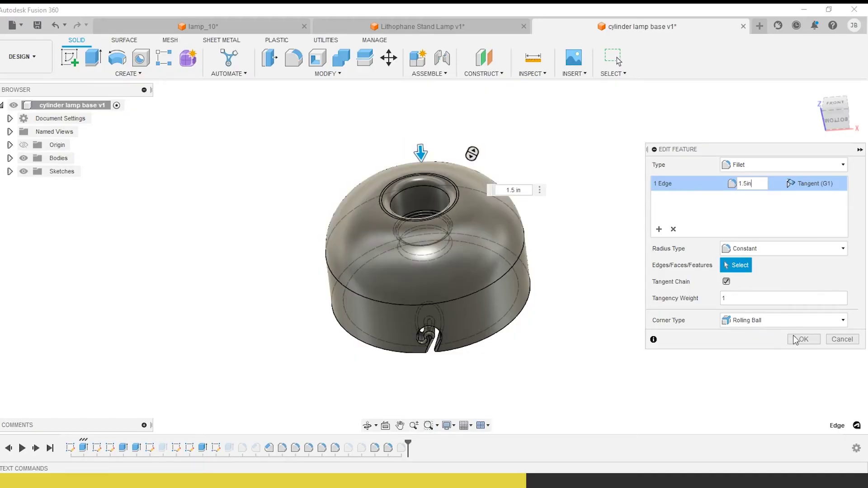
pyautogui.click(801, 339)
pyautogui.keyDown('shift'); pyautogui.moveTo(794, 345); pyautogui.dragTo(392, 274, button='middle'); pyautogui.keyUp('shift')
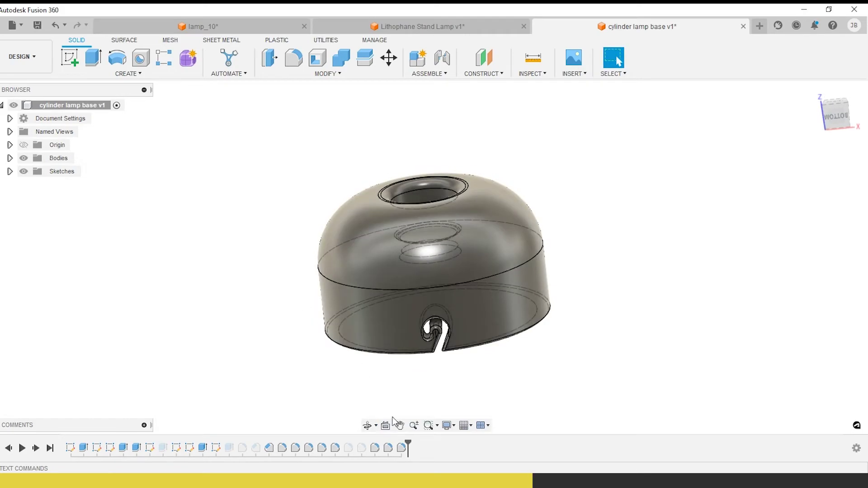
# Edit the rim fillet, changing its radius to 1 in
pyautogui.doubleClick(400, 449)
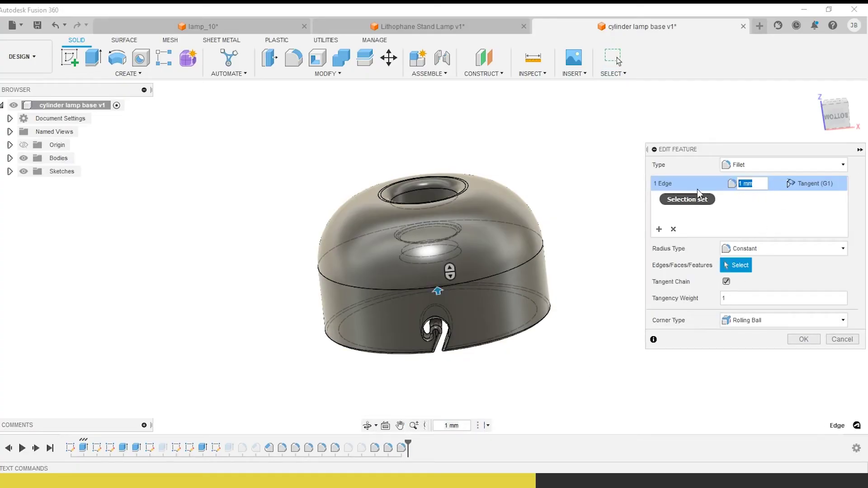
pyautogui.write('1in')
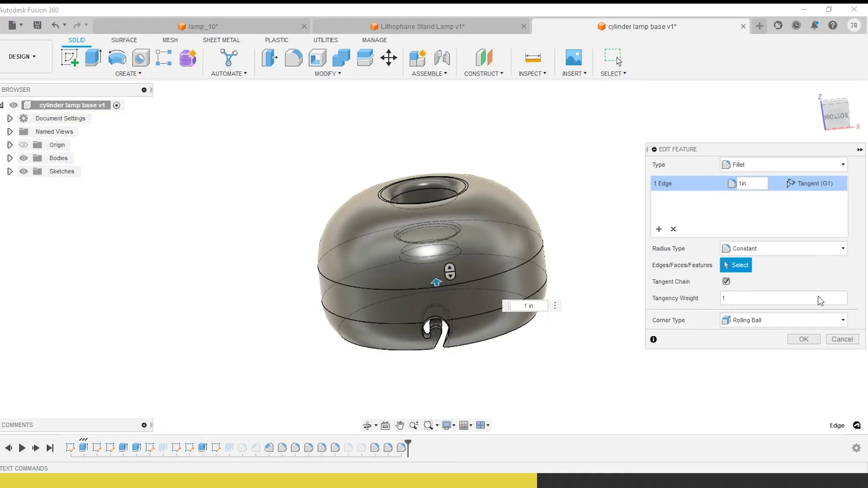
pyautogui.click(803, 340)
pyautogui.keyDown('shift'); pyautogui.moveTo(474, 381); pyautogui.dragTo(462, 332, button='middle'); pyautogui.keyUp('shift')
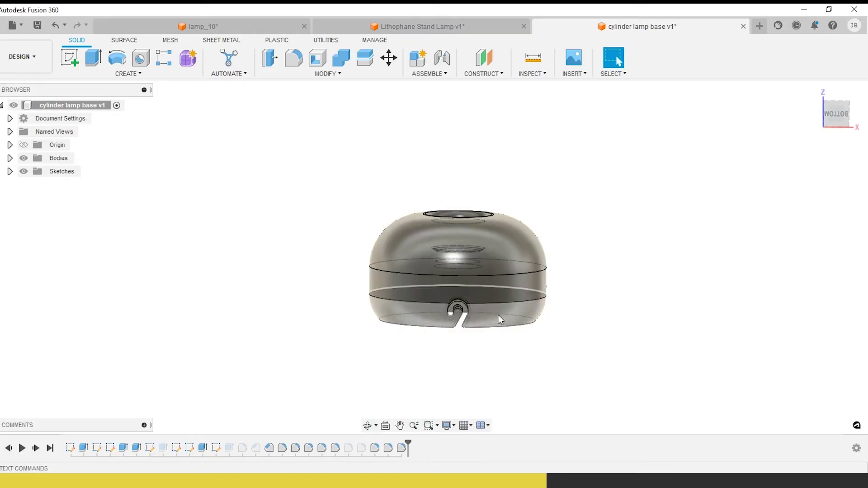
pyautogui.scroll(-2, 459, 403)
# Try a 0.75 in radius on the rim fillet, then keep it at 1 in
pyautogui.scroll(5, 466, 362)
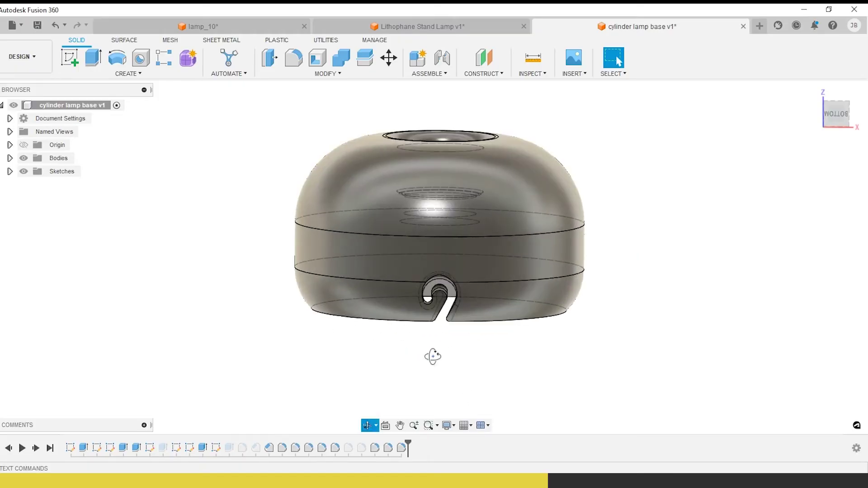
pyautogui.doubleClick(387, 448)
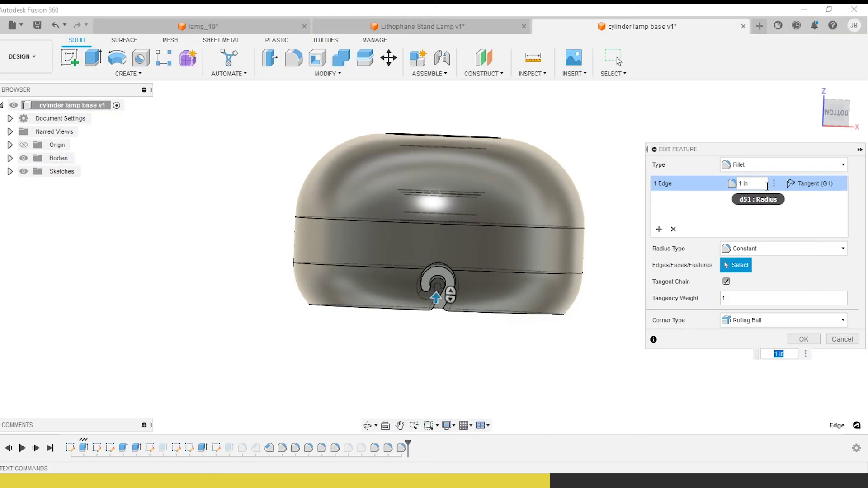
pyautogui.write('.75')
pyautogui.press('Return')
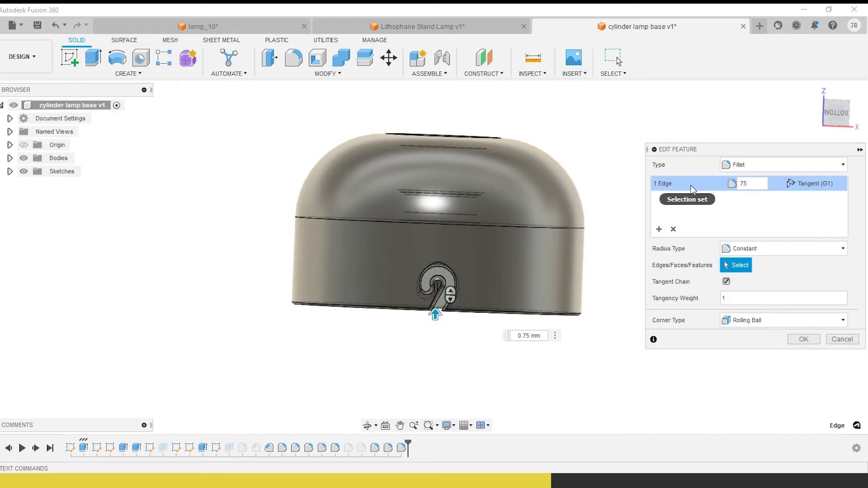
pyautogui.write('in')
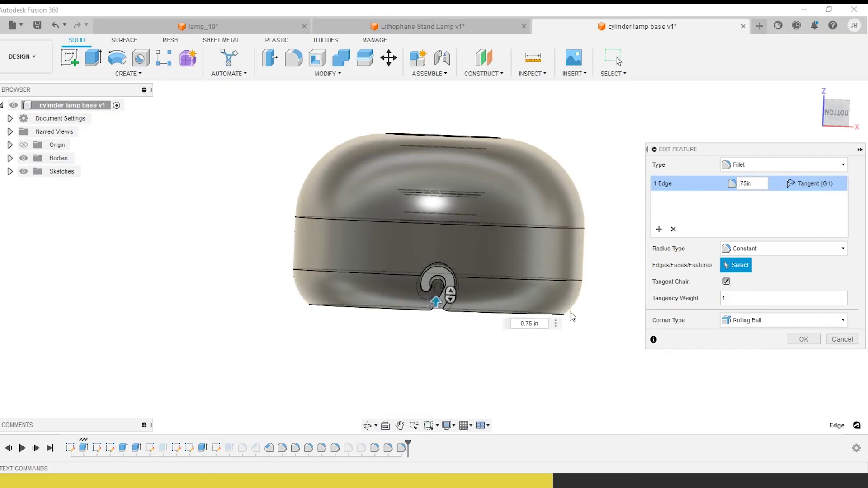
pyautogui.keyDown('shift'); pyautogui.moveTo(593, 341); pyautogui.dragTo(594, 303, button='middle'); pyautogui.keyUp('shift')
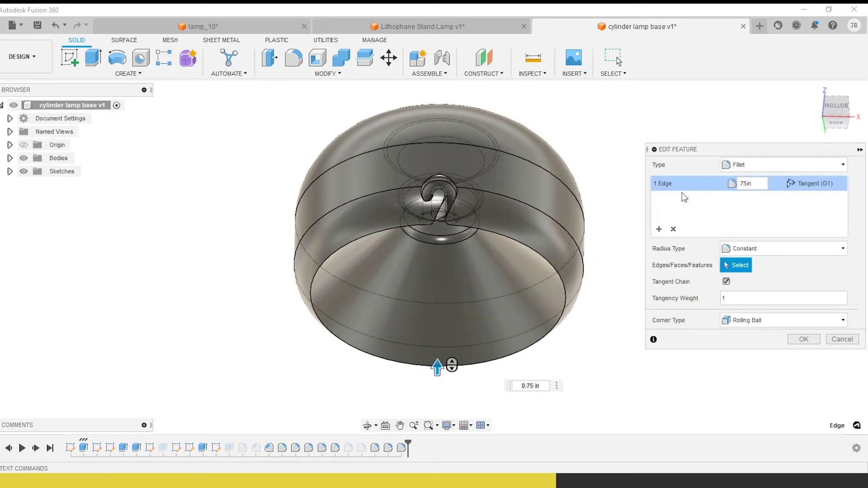
pyautogui.press('BackSpace')
pyautogui.press('BackSpace')
pyautogui.write('in')
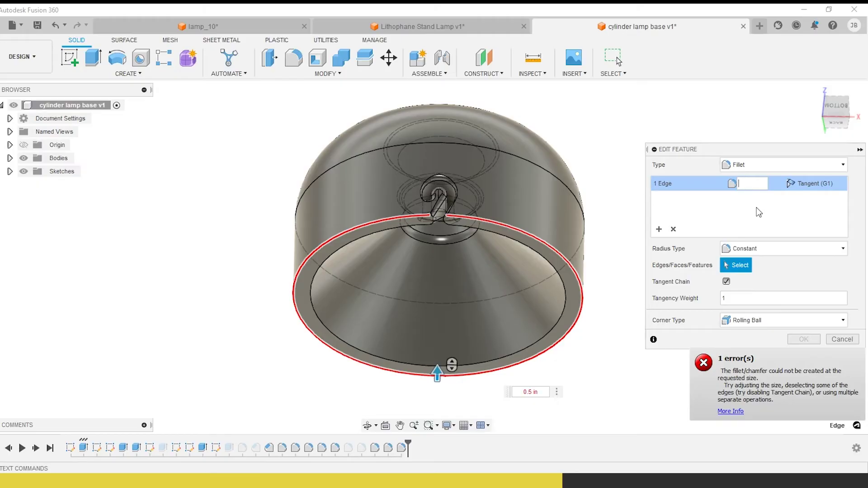
pyautogui.write('in')
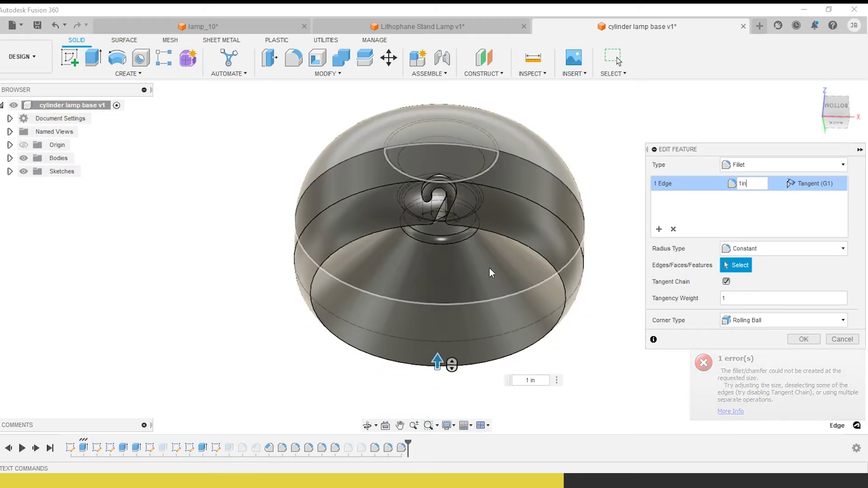
pyautogui.keyDown('shift'); pyautogui.moveTo(489, 267); pyautogui.dragTo(482, 312, button='middle'); pyautogui.keyUp('shift')
pyautogui.click(807, 340)
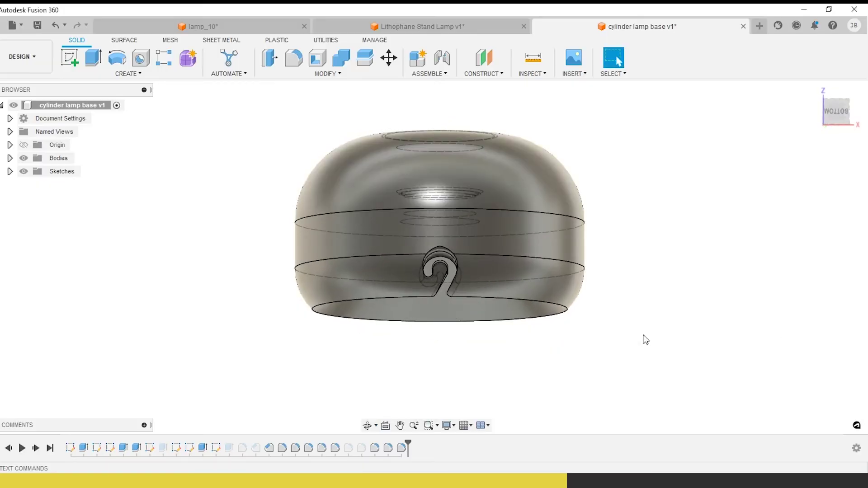
pyautogui.keyDown('shift'); pyautogui.moveTo(559, 346); pyautogui.dragTo(456, 319, button='middle'); pyautogui.keyUp('shift')
pyautogui.scroll(3, 463, 348)
pyautogui.moveTo(463, 349)
pyautogui.keyDown('shift'); pyautogui.mouseDown(button='middle')
pyautogui.moveTo(457, 333)
pyautogui.moveTo(473, 269)
pyautogui.moveTo(406, 358)
pyautogui.moveTo(417, 308)
pyautogui.moveTo(421, 358)
pyautogui.moveTo(460, 340)
pyautogui.mouseUp(button='middle'); pyautogui.keyUp('shift')
# Save the domed base as a new design named 'done cylinder base'
pyautogui.click(13, 25)
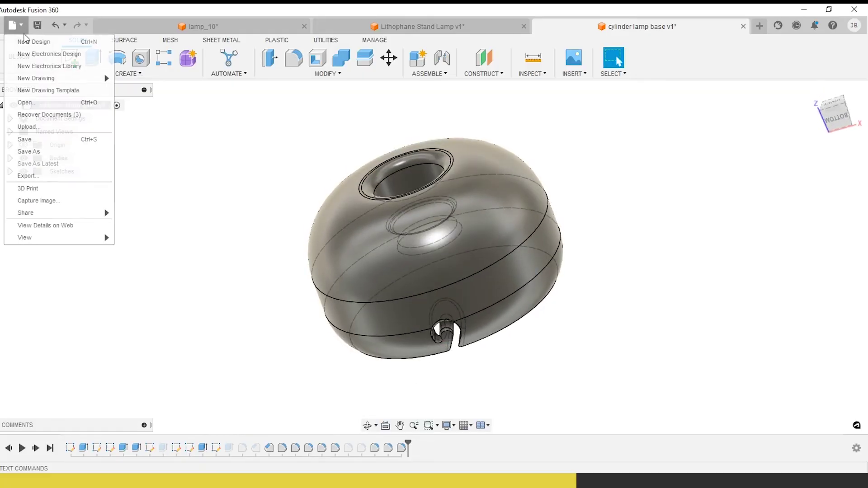
pyautogui.click(33, 152)
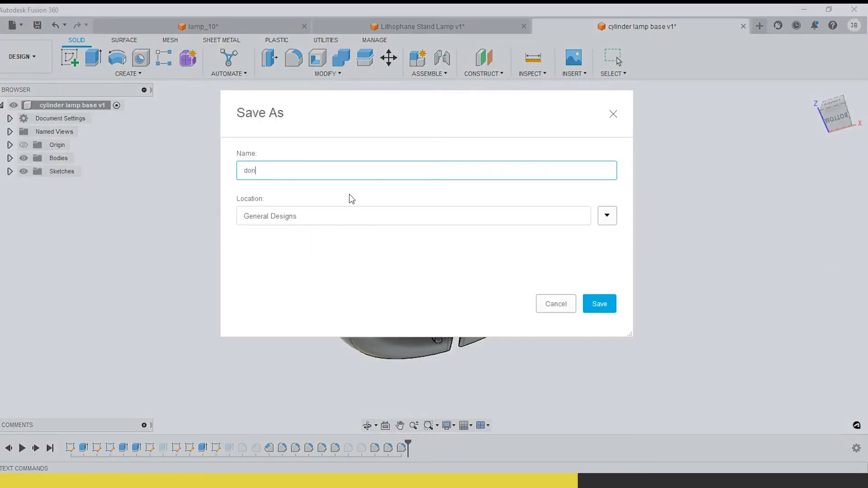
pyautogui.write('done cylinder base')
pyautogui.press('Return')
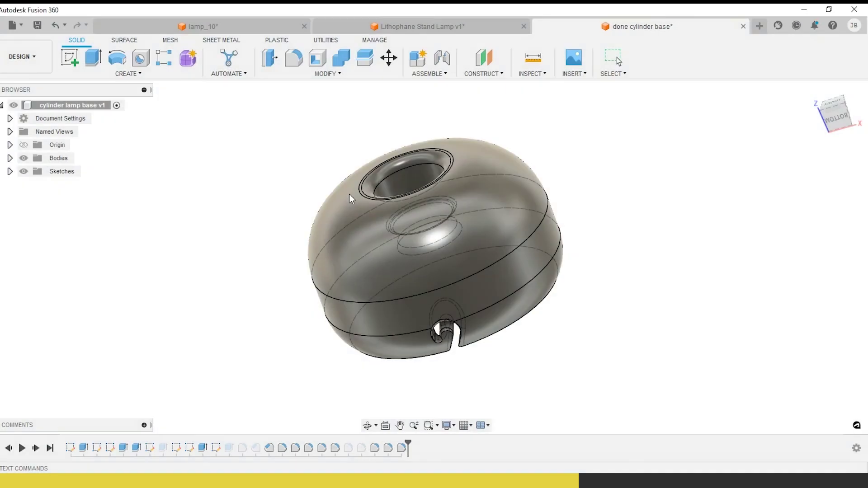
pyautogui.rightClick(400, 450)
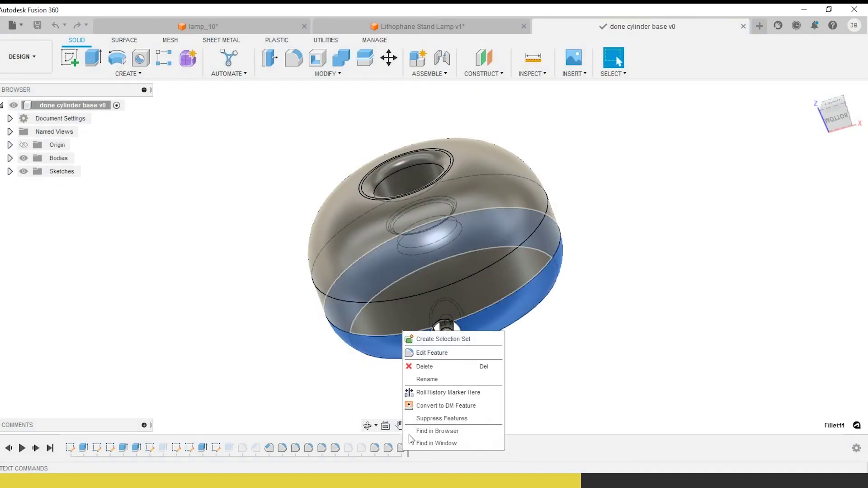
# Suppress the domed rim fillet, the other fillet, and Fillet9, leaving a sharp rectangular block
pyautogui.click(427, 418)
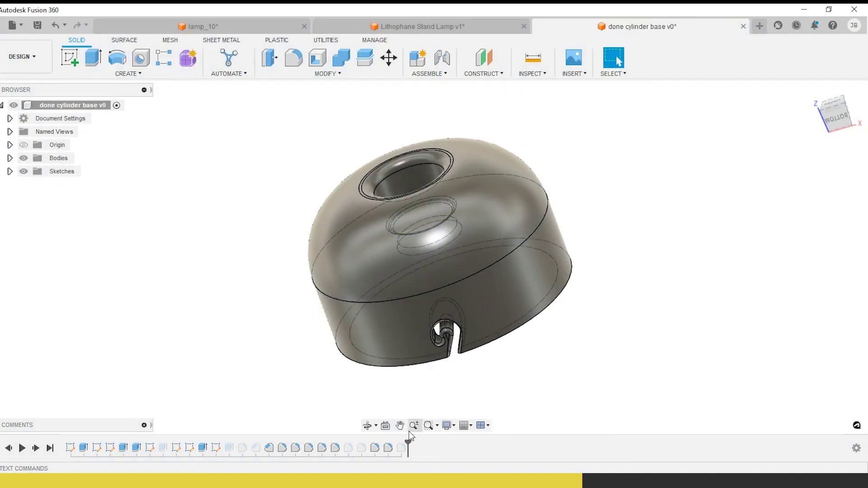
pyautogui.rightClick(390, 446)
pyautogui.click(416, 408)
pyautogui.click(378, 448)
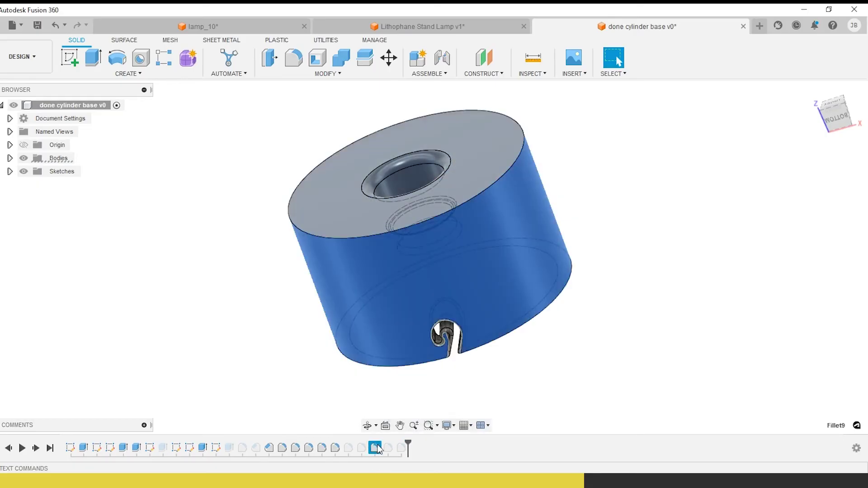
pyautogui.rightClick(378, 449)
pyautogui.click(407, 419)
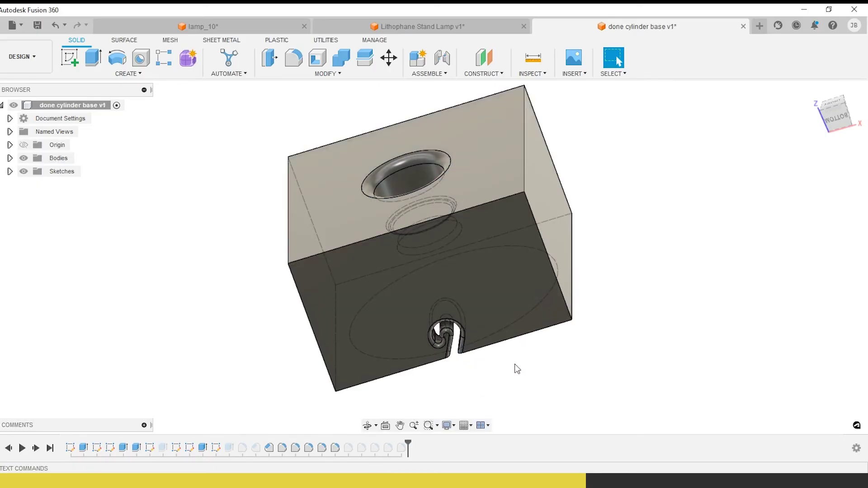
pyautogui.keyDown('shift'); pyautogui.moveTo(515, 340); pyautogui.dragTo(452, 368, button='middle'); pyautogui.keyUp('shift')
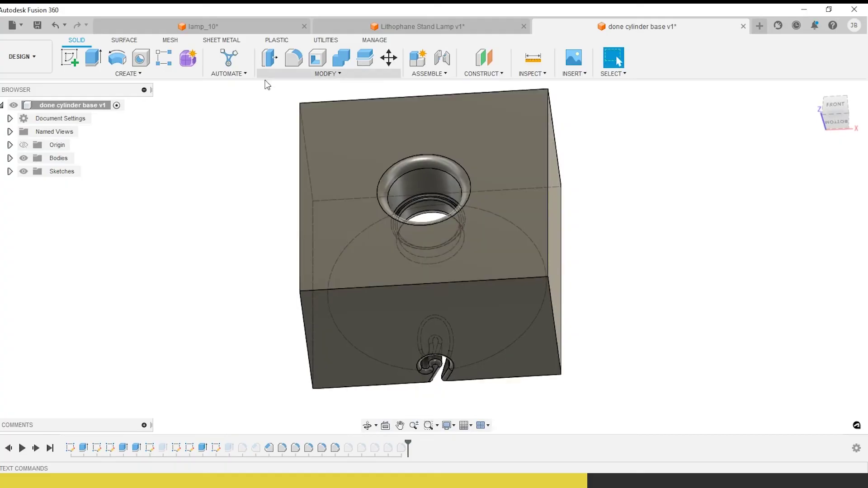
# Start a chamfer and select four edges of the block
pyautogui.click(336, 71)
pyautogui.click(283, 111)
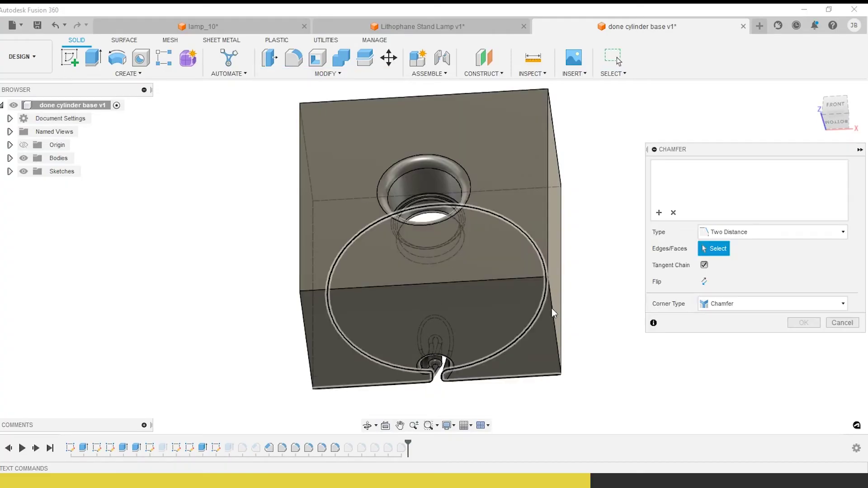
pyautogui.click(549, 297)
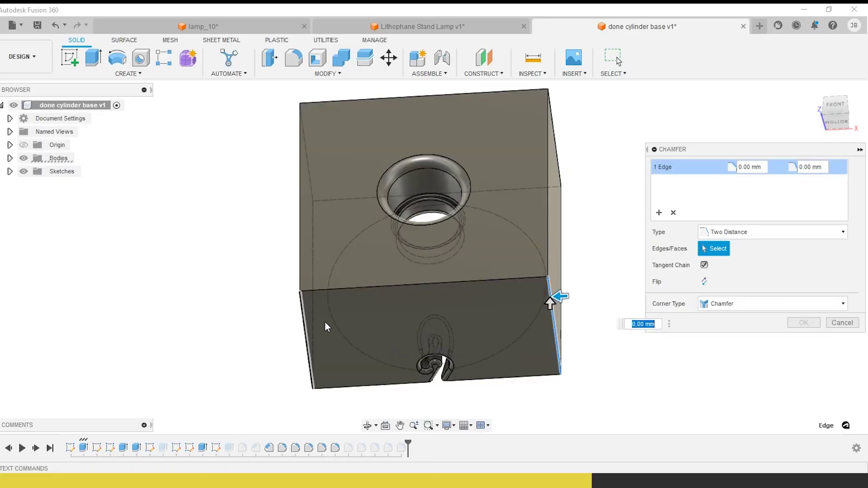
pyautogui.keyDown('shift'); pyautogui.moveTo(325, 321); pyautogui.dragTo(431, 161, button='middle'); pyautogui.keyUp('shift')
pyautogui.click(465, 300)
pyautogui.click(428, 130)
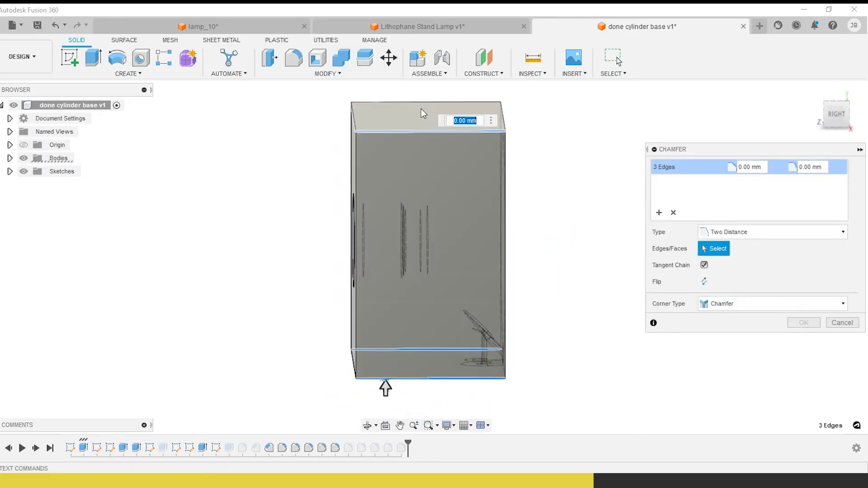
pyautogui.click(412, 101)
pyautogui.keyDown('shift'); pyautogui.moveTo(411, 101); pyautogui.dragTo(392, 166, button='middle'); pyautogui.keyUp('shift')
pyautogui.keyDown('shift'); pyautogui.moveTo(479, 247); pyautogui.dragTo(461, 247, button='middle'); pyautogui.keyUp('shift')
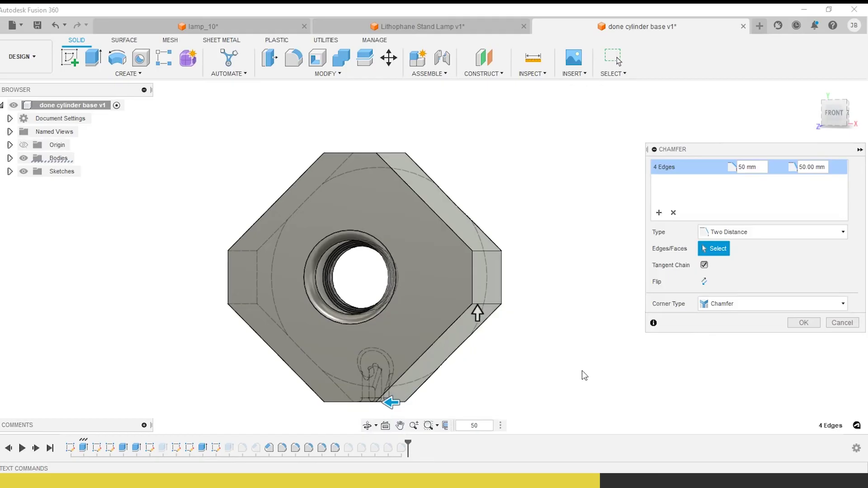
pyautogui.scroll(-2, 478, 291)
pyautogui.keyDown('shift'); pyautogui.moveTo(479, 291); pyautogui.dragTo(446, 299, button='middle'); pyautogui.keyUp('shift')
pyautogui.scroll(2, 437, 305)
pyautogui.scroll(-1, 424, 350)
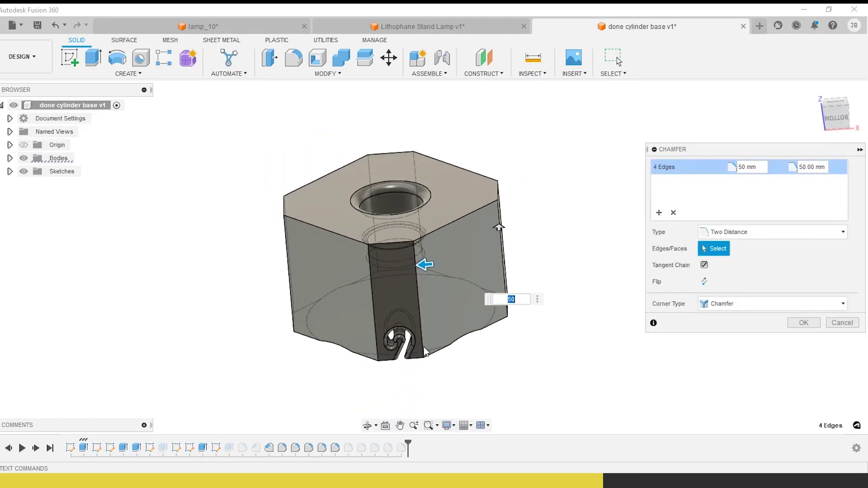
pyautogui.moveTo(425, 361)
pyautogui.keyDown('shift'); pyautogui.mouseDown(button='middle')
pyautogui.moveTo(433, 297)
pyautogui.moveTo(406, 306)
pyautogui.moveTo(421, 345)
pyautogui.mouseUp(button='middle'); pyautogui.keyUp('shift')
# Set the chamfer to Equal Distance of 40 mm
pyautogui.write('40')
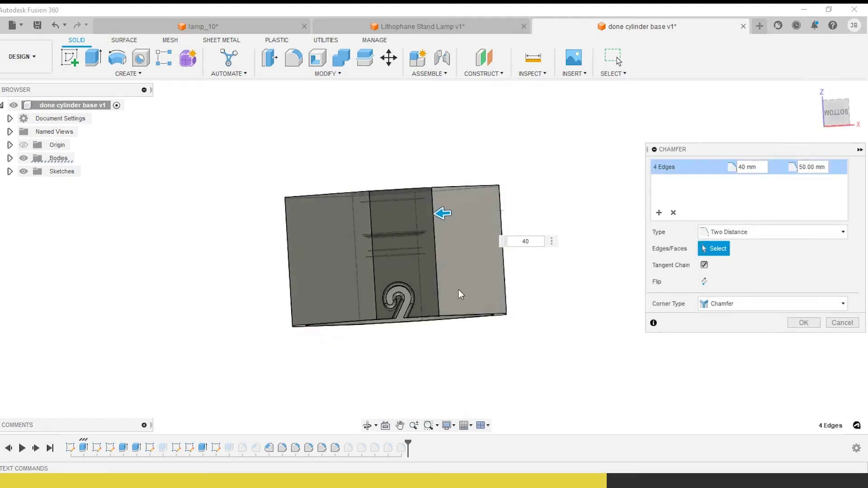
pyautogui.keyDown('shift'); pyautogui.moveTo(459, 294); pyautogui.dragTo(441, 382, button='middle'); pyautogui.keyUp('shift')
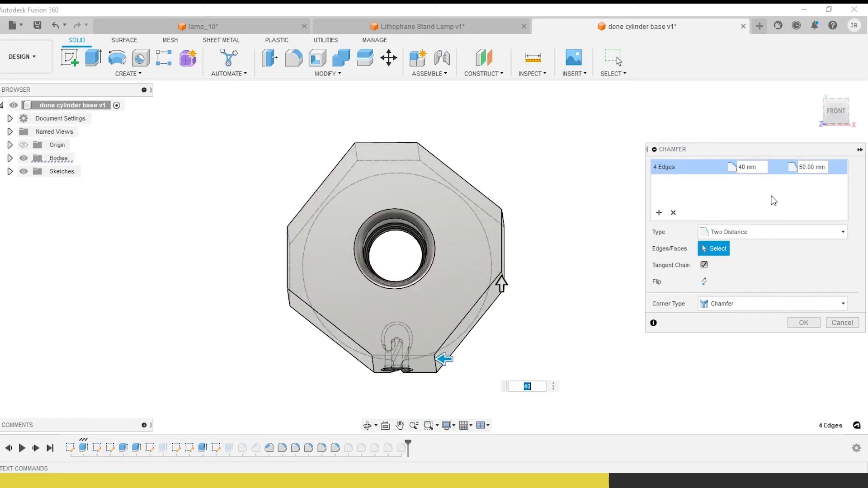
pyautogui.click(827, 167)
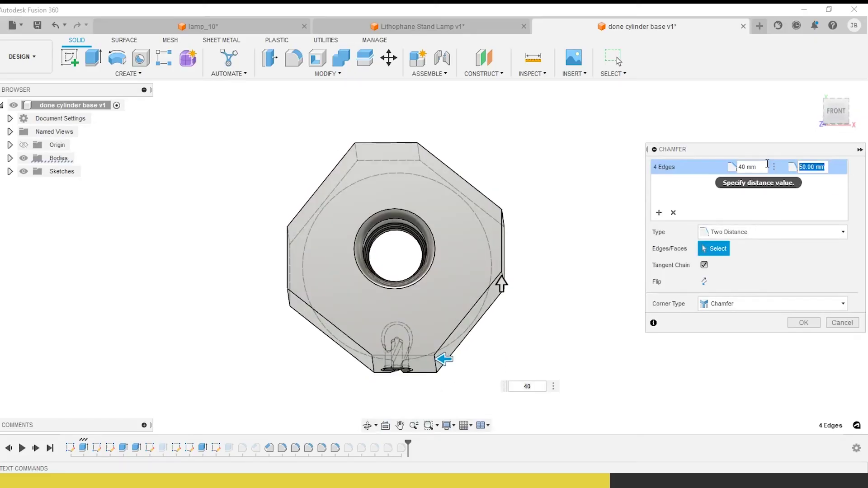
pyautogui.click(842, 231)
pyautogui.click(748, 246)
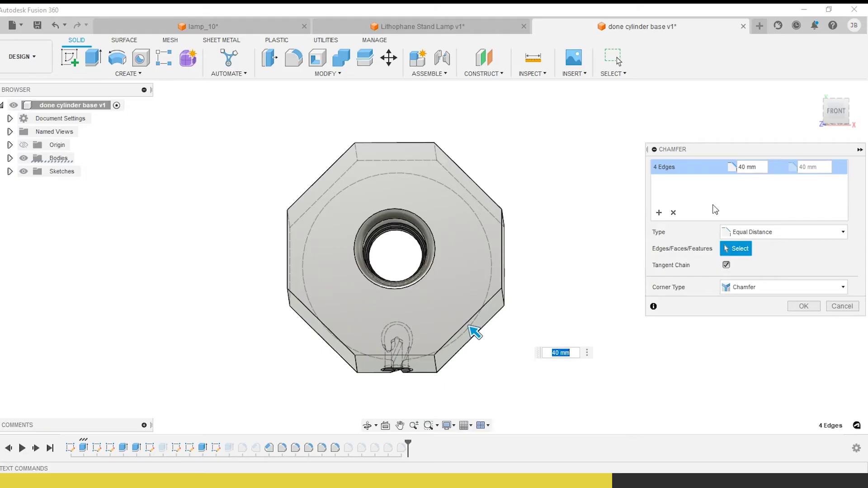
pyautogui.keyDown('shift'); pyautogui.moveTo(501, 389); pyautogui.dragTo(336, 313, button='middle'); pyautogui.keyUp('shift')
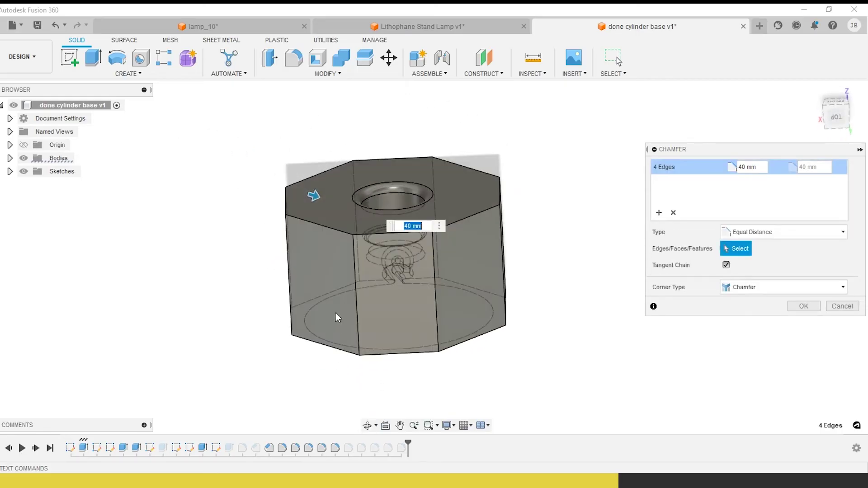
# Save the chamfered design as 'hexagonal lamp base'
pyautogui.click(12, 25)
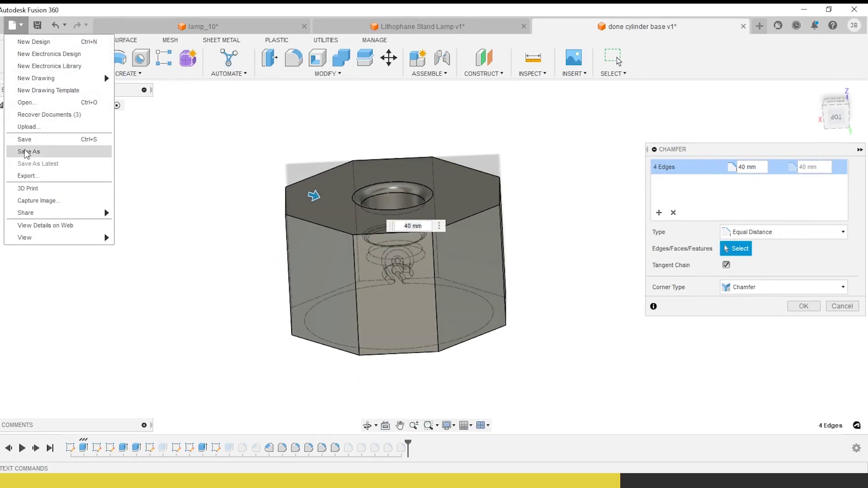
pyautogui.click(26, 151)
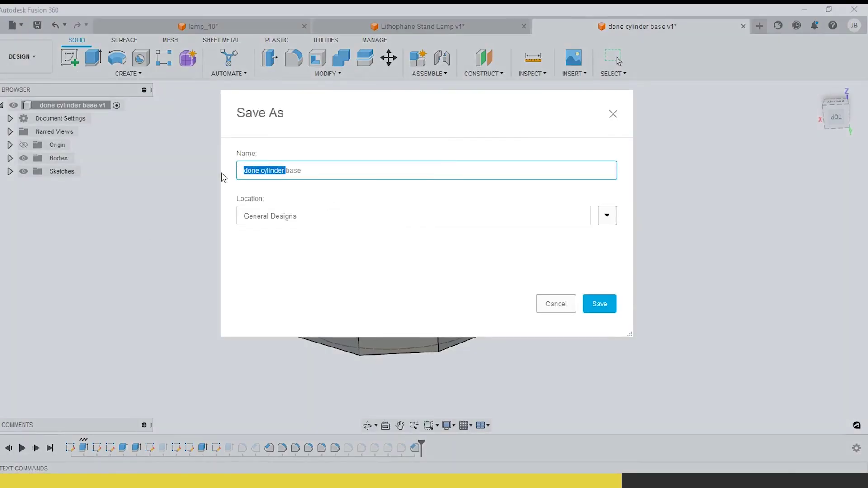
pyautogui.press('Return')
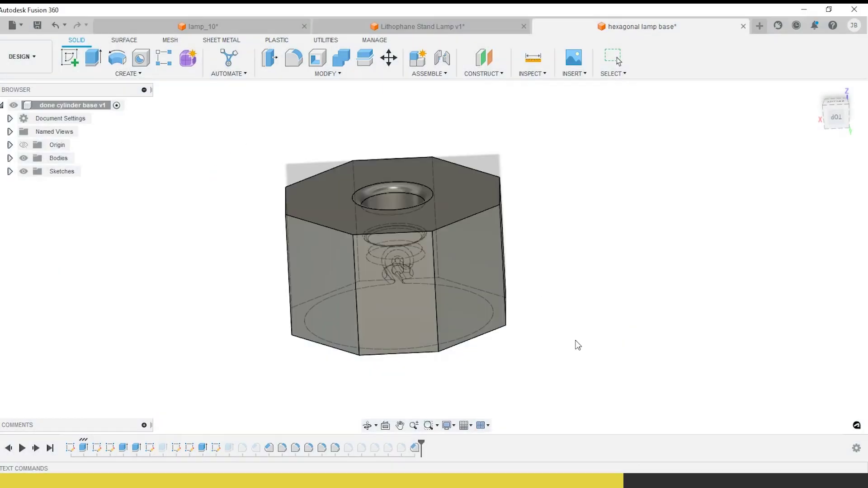
# Suppress Chamfer3 to restore the square block
pyautogui.rightClick(416, 451)
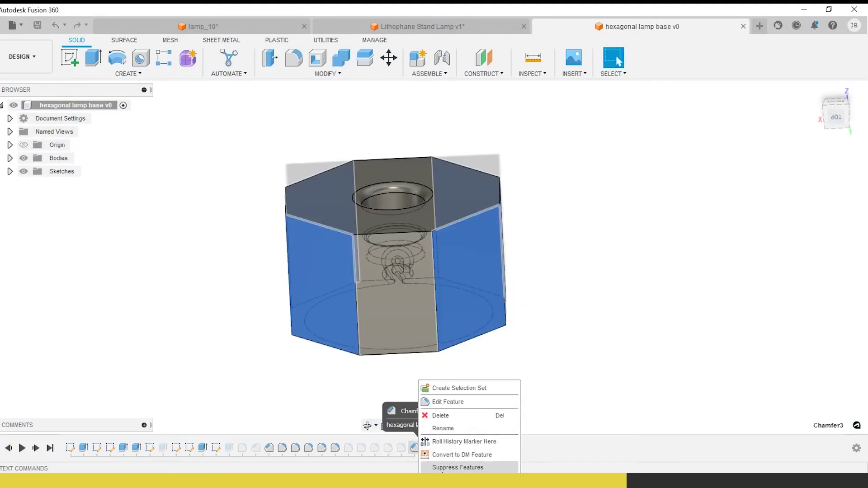
pyautogui.click(457, 467)
pyautogui.keyDown('shift'); pyautogui.moveTo(581, 386); pyautogui.dragTo(582, 404, button='middle'); pyautogui.keyUp('shift')
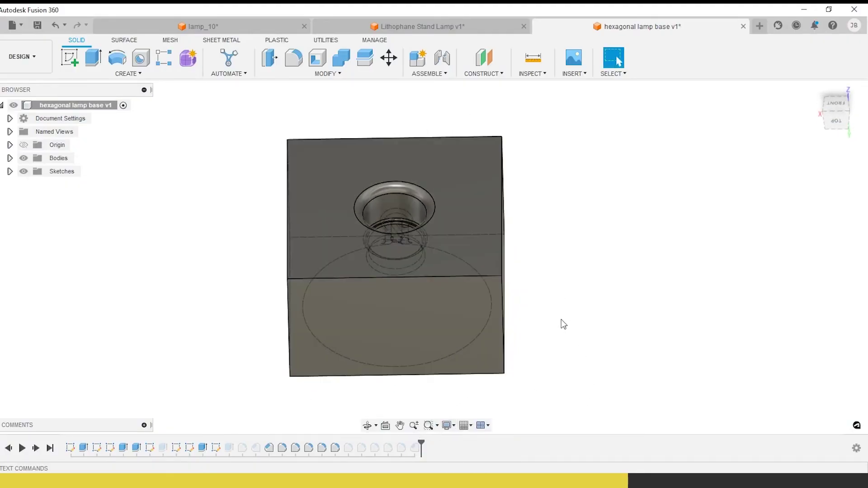
# Start a chamfer and select the four edges of the block's top face
pyautogui.click(331, 76)
pyautogui.click(298, 110)
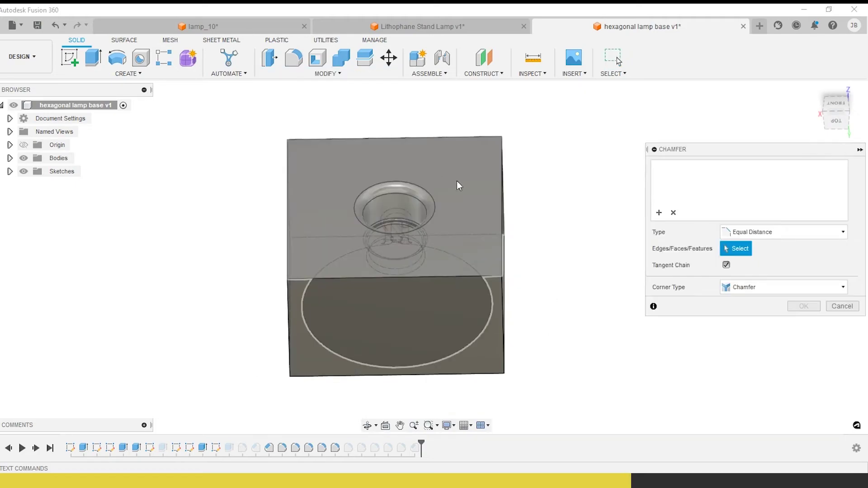
pyautogui.click(505, 221)
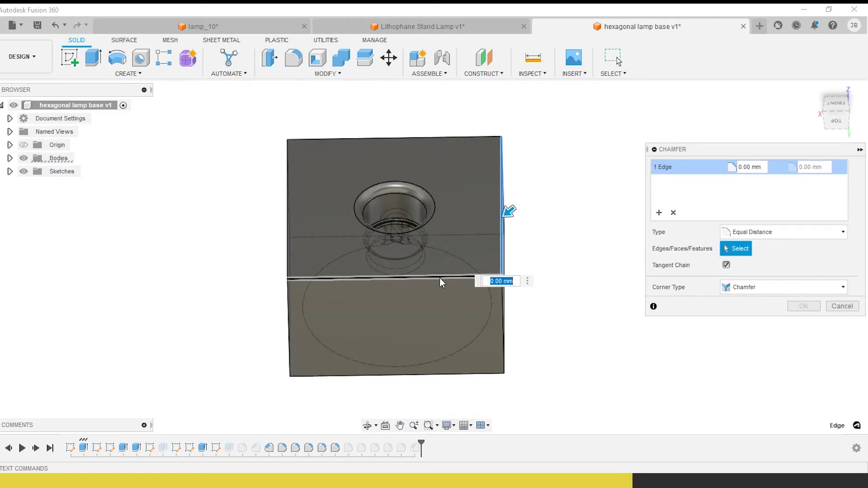
pyautogui.click(440, 278)
pyautogui.click(289, 224)
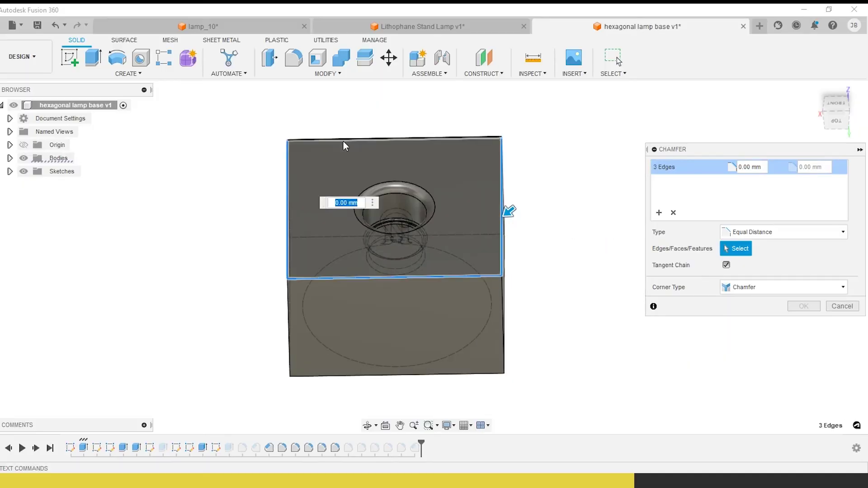
pyautogui.click(346, 139)
# Switch the chamfer to Two Distances and set the first distance to 15 mm
pyautogui.click(777, 231)
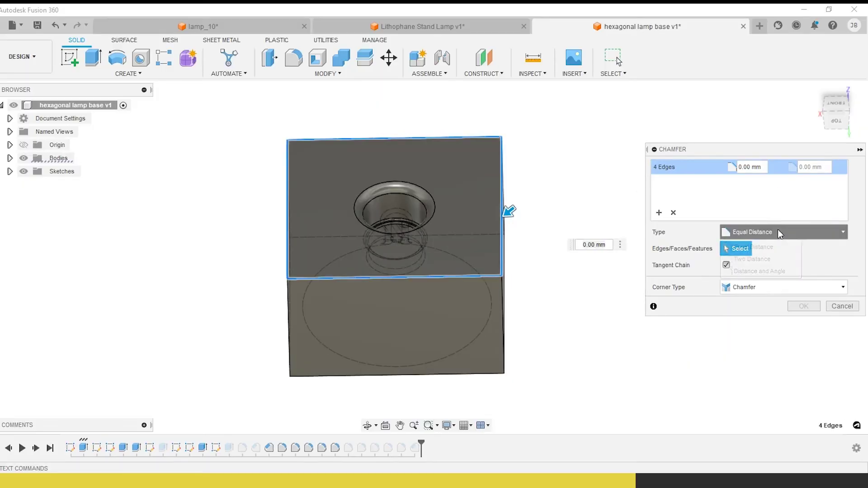
pyautogui.click(752, 259)
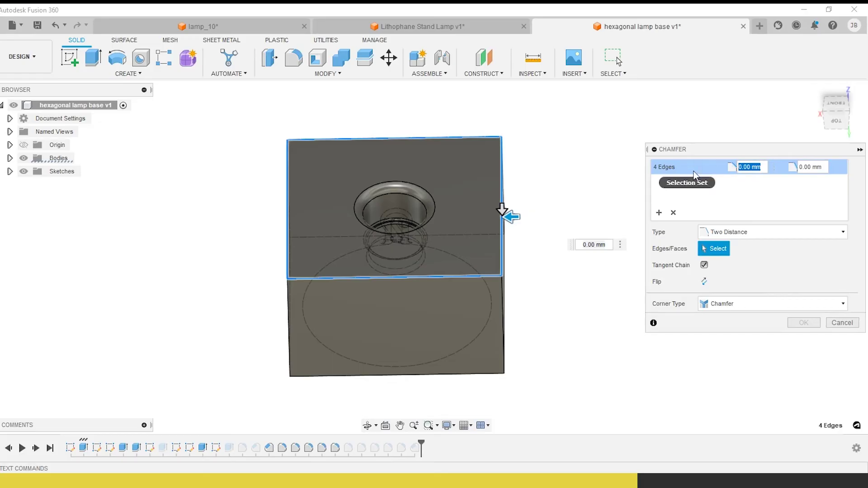
pyautogui.write('20')
pyautogui.press('Tab')
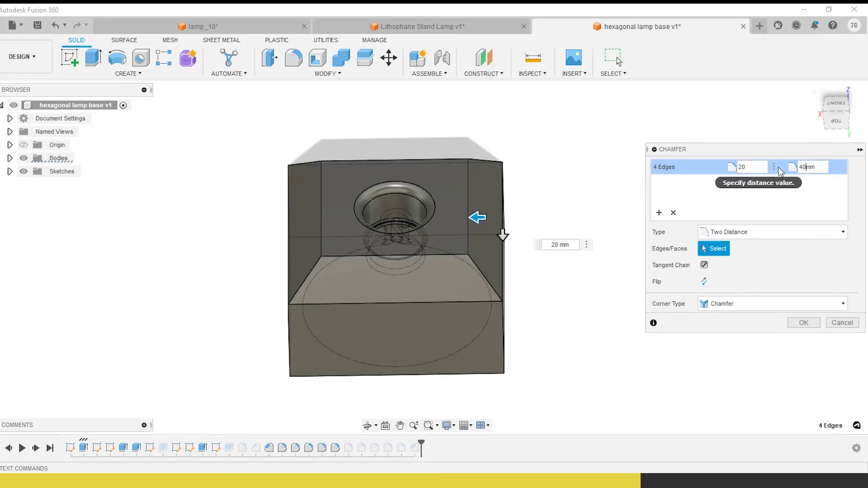
pyautogui.write('40')
pyautogui.keyDown('shift'); pyautogui.moveTo(542, 309); pyautogui.dragTo(537, 321, button='middle'); pyautogui.keyUp('shift')
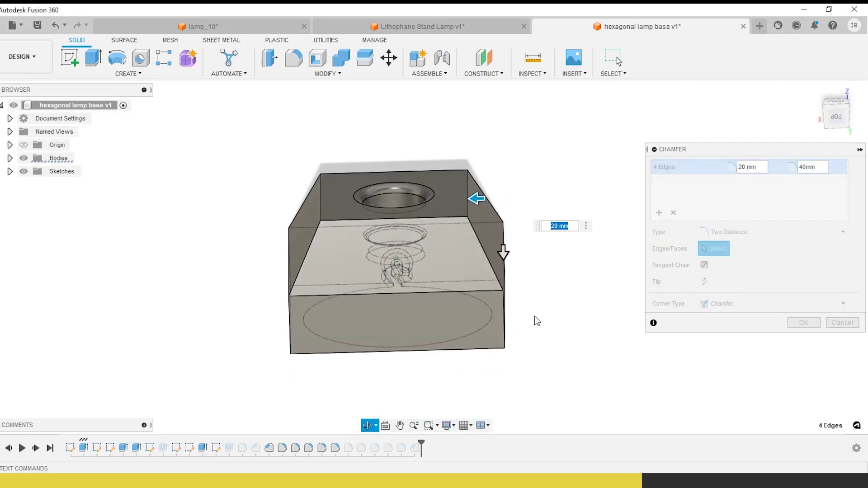
pyautogui.click(771, 181)
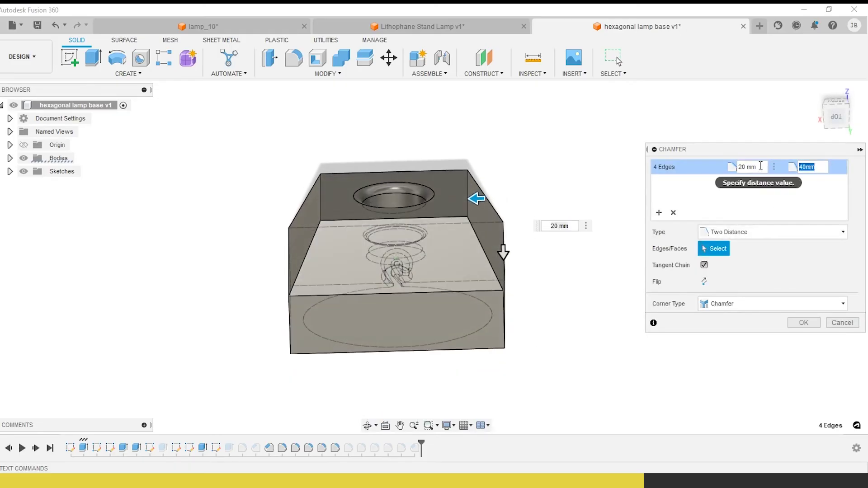
pyautogui.click(761, 166)
pyautogui.write('50')
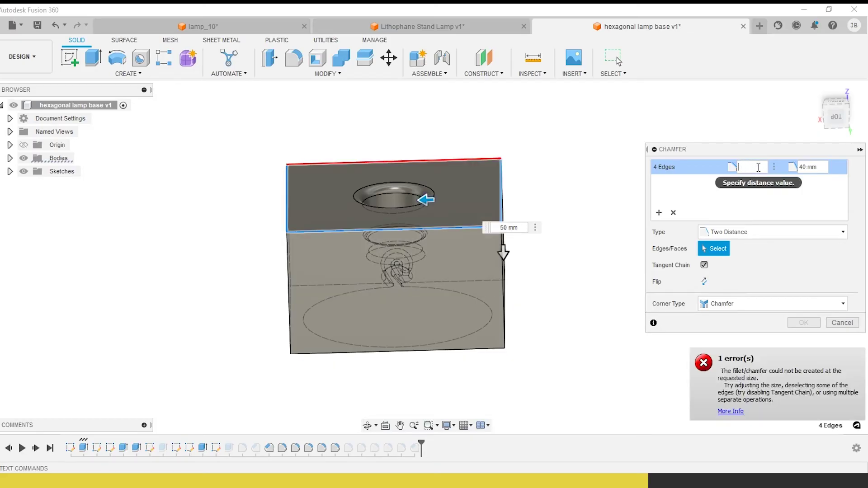
pyautogui.write('15')
pyautogui.press('Tab')
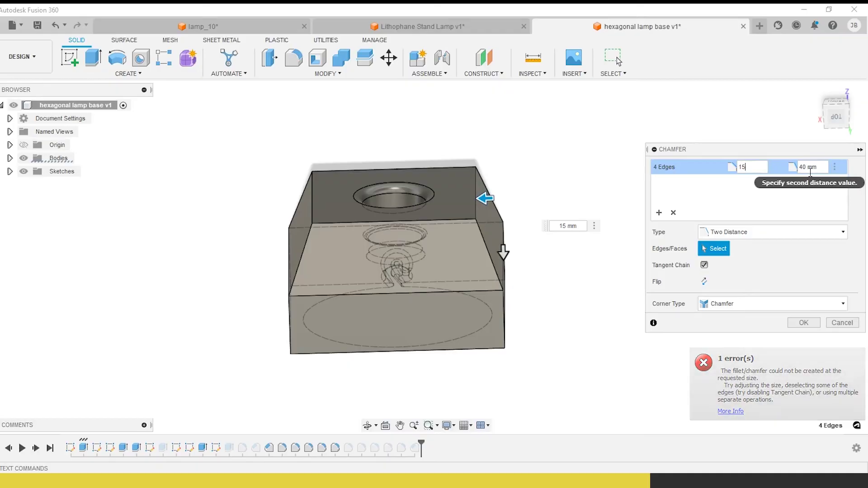
# Try 50 and 60 mm as the second distance, settle on 50 mm, and apply
pyautogui.write('50')
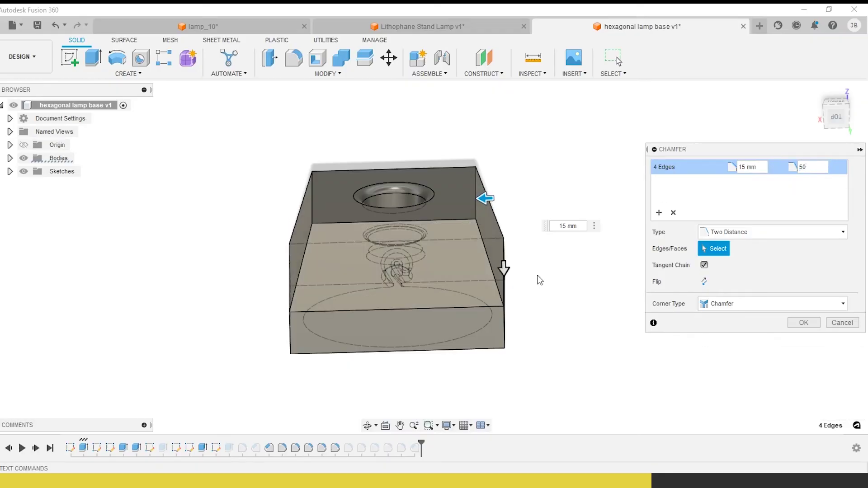
pyautogui.press('Return')
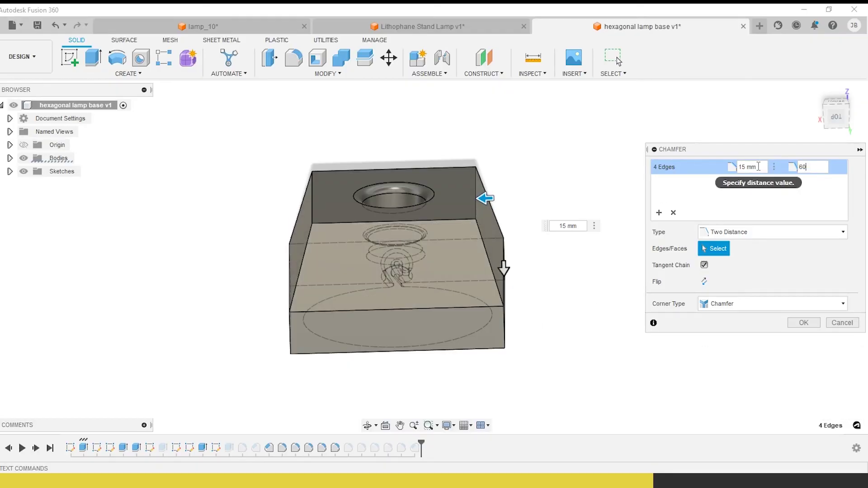
pyautogui.write('60')
pyautogui.press('Return')
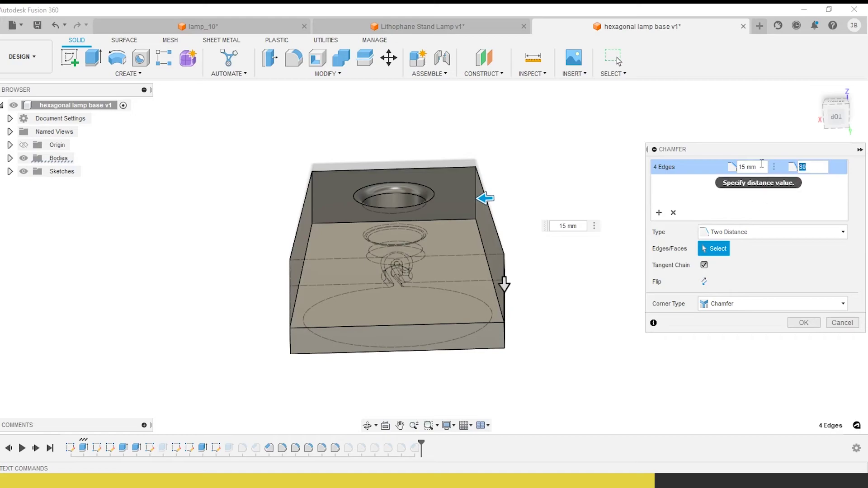
pyautogui.write('50')
pyautogui.press('Return')
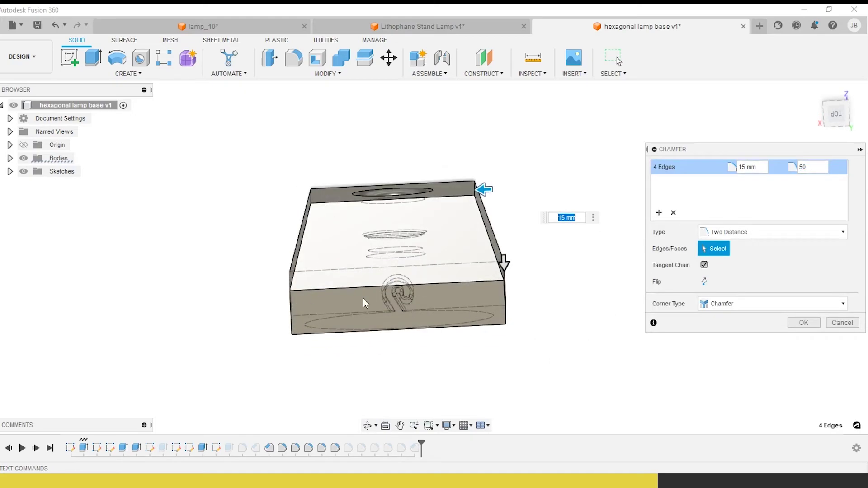
pyautogui.keyDown('shift'); pyautogui.moveTo(359, 251); pyautogui.dragTo(483, 300, button='middle'); pyautogui.keyUp('shift')
pyautogui.scroll(3, 447, 361)
pyautogui.keyDown('shift'); pyautogui.moveTo(446, 360); pyautogui.dragTo(434, 346, button='middle'); pyautogui.keyUp('shift')
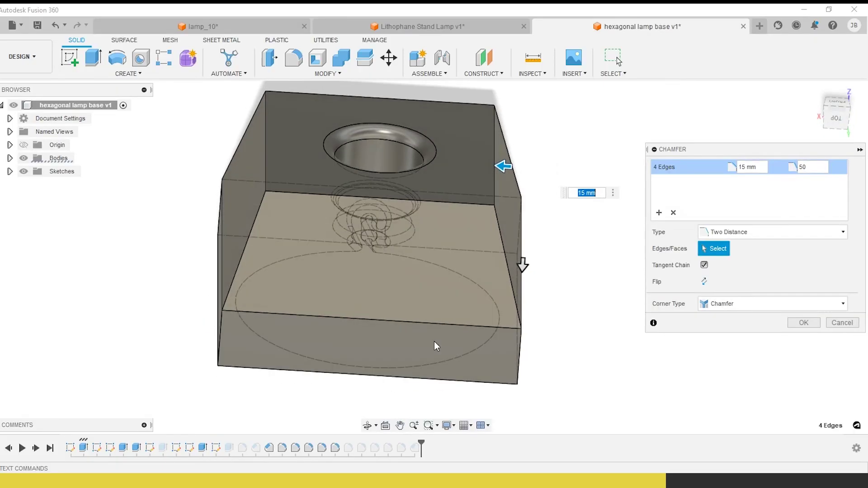
pyautogui.click(803, 322)
pyautogui.scroll(-3, 508, 333)
pyautogui.keyDown('shift'); pyautogui.moveTo(525, 355); pyautogui.dragTo(540, 248, button='middle'); pyautogui.keyUp('shift')
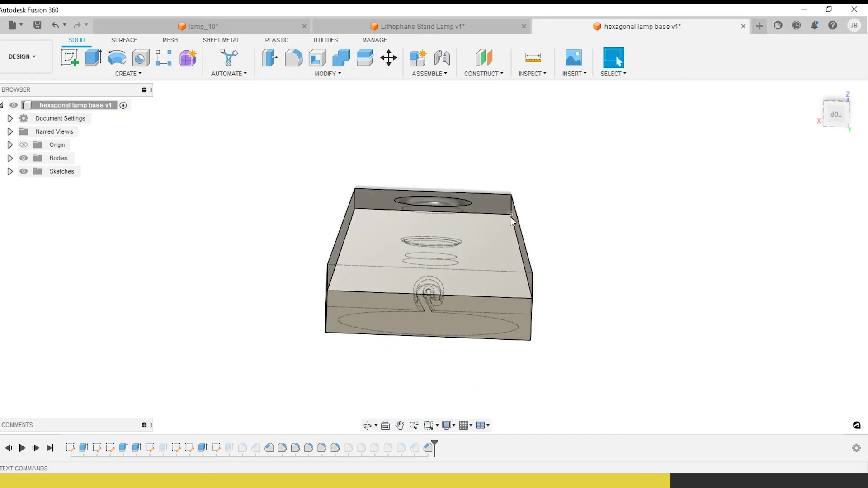
# Save the tapered block as 'pyramid 1 lamp base'
pyautogui.click(20, 24)
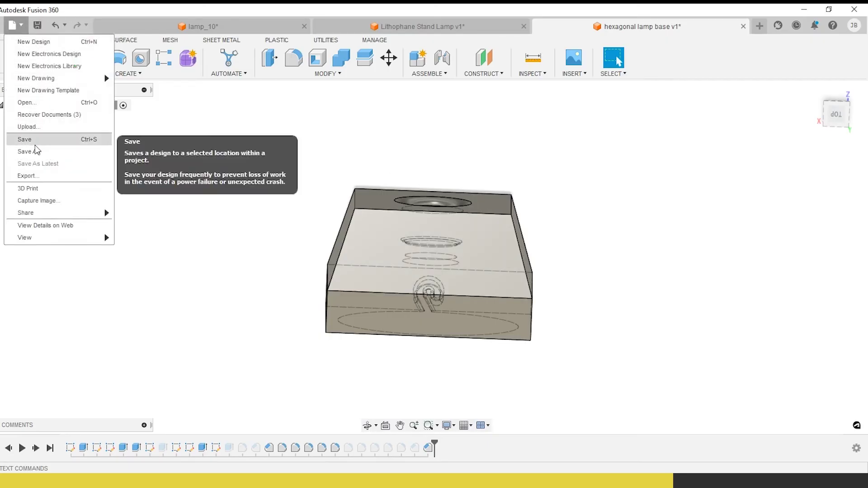
pyautogui.click(31, 178)
pyautogui.press('Home')
pyautogui.hotkey('ctrl', 'Delete')
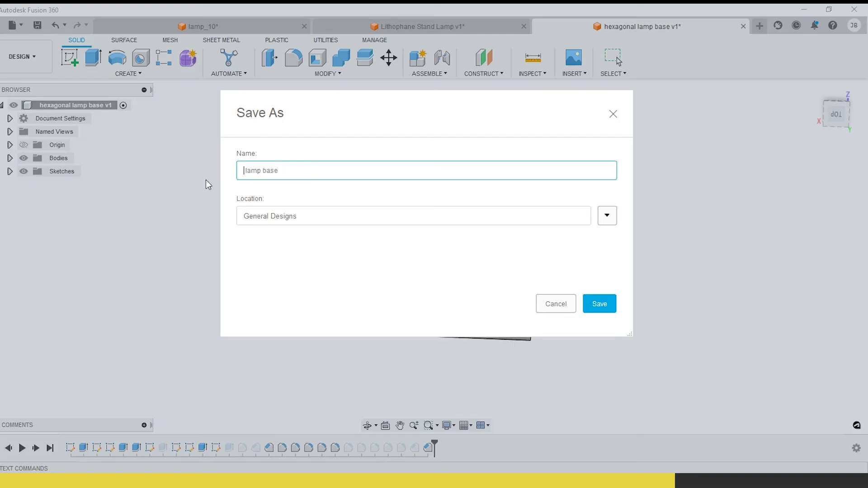
pyautogui.write('pyra mid 1')
pyautogui.press('Return')
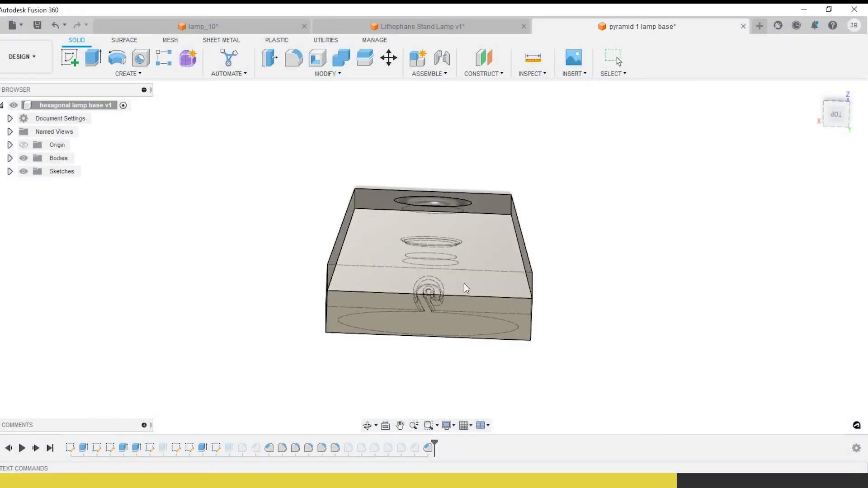
pyautogui.click(540, 259)
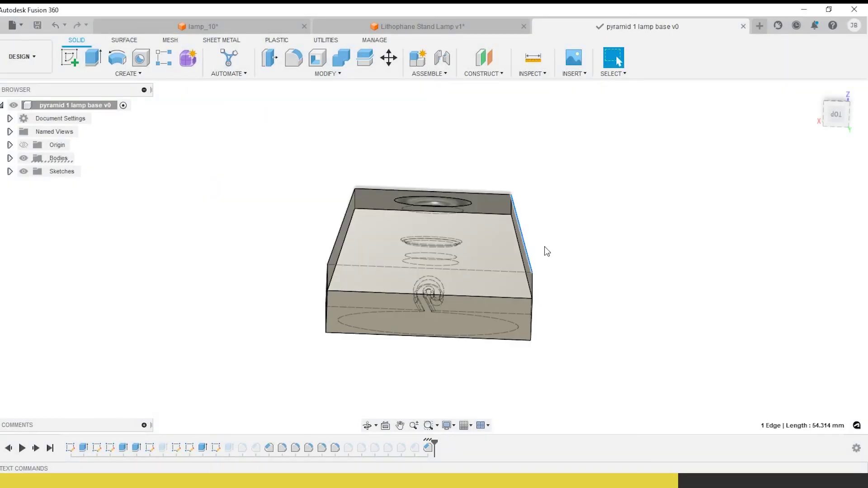
# Suppress the Chamfer4 taper, returning the base to a plain square block
pyautogui.keyDown('shift'); pyautogui.moveTo(564, 265); pyautogui.dragTo(516, 215, button='middle'); pyautogui.keyUp('shift')
pyautogui.keyDown('shift'); pyautogui.moveTo(430, 365); pyautogui.dragTo(361, 427, button='middle'); pyautogui.keyUp('shift')
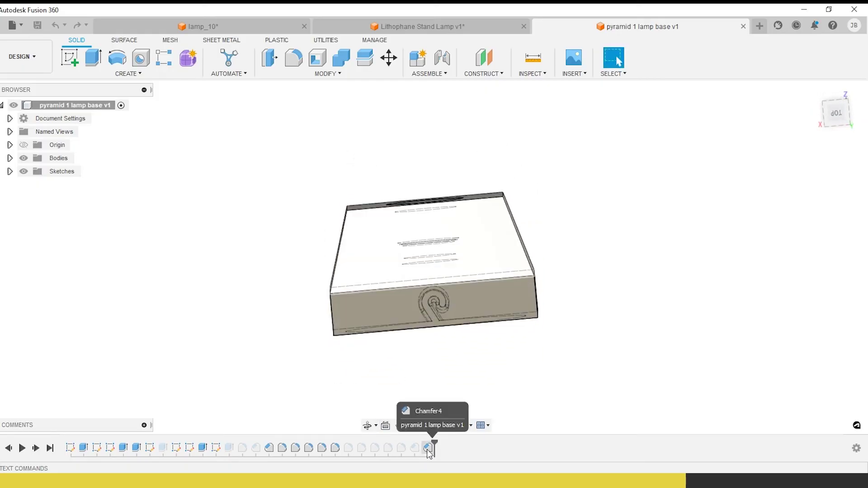
pyautogui.rightClick(428, 449)
pyautogui.click(453, 414)
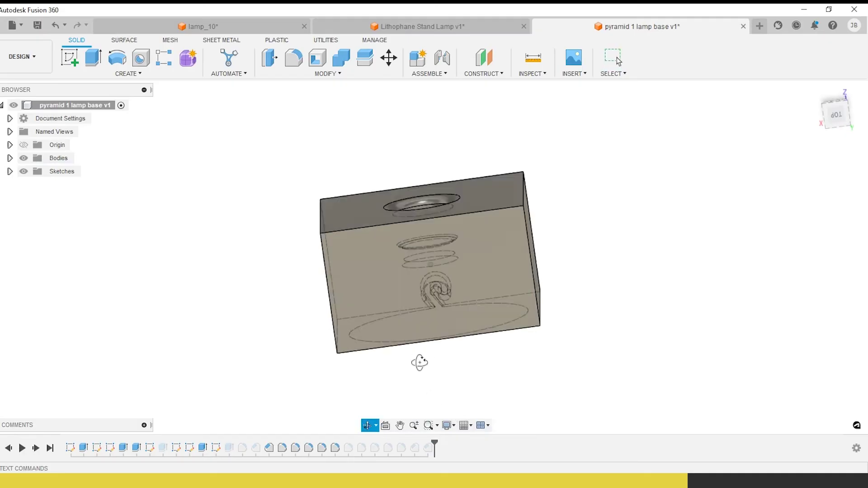
pyautogui.keyDown('shift'); pyautogui.moveTo(416, 360); pyautogui.dragTo(502, 110, button='middle'); pyautogui.keyUp('shift')
pyautogui.keyDown('shift'); pyautogui.moveTo(376, 148); pyautogui.dragTo(337, 77, button='middle'); pyautogui.keyUp('shift')
# Try a 5 mm chamfer on one vertical edge, then cancel it
pyautogui.click(336, 73)
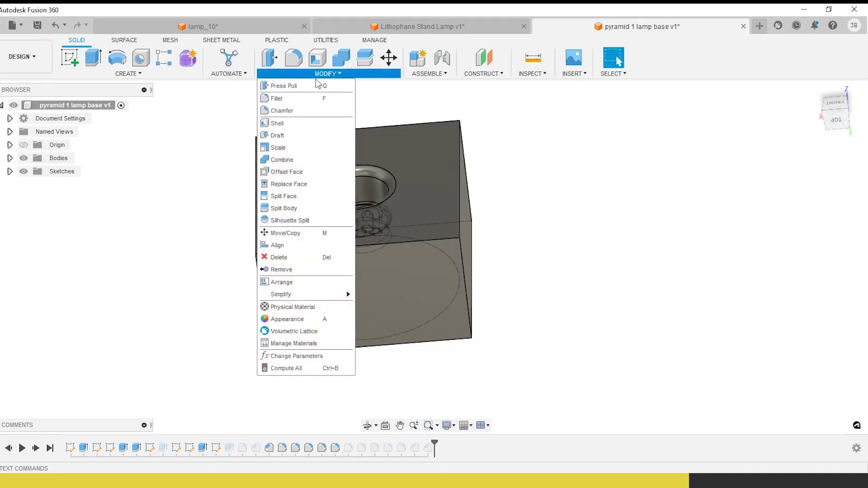
pyautogui.click(289, 113)
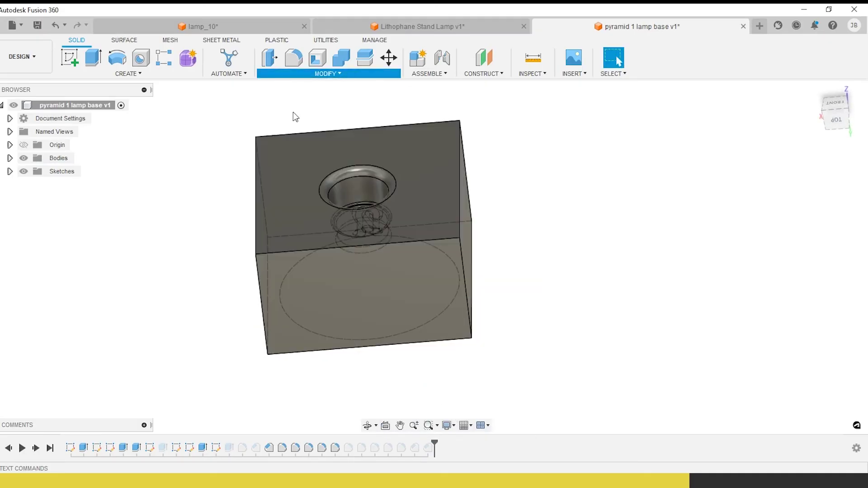
pyautogui.click(464, 264)
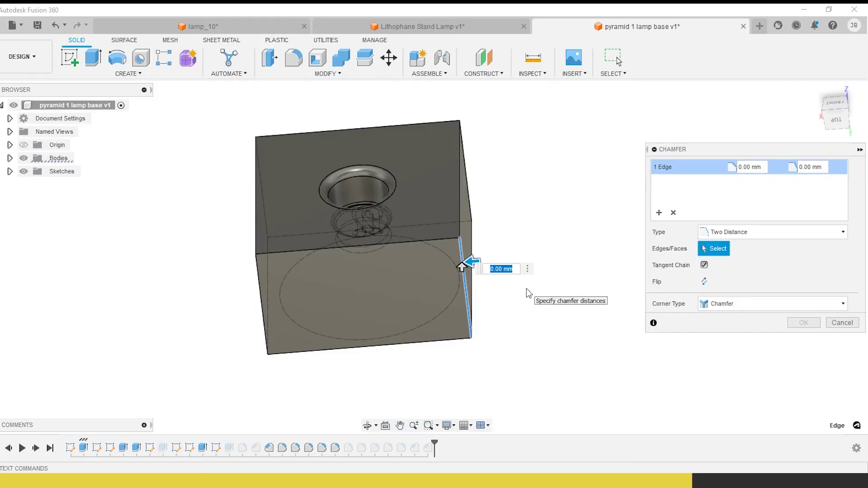
pyautogui.write('5')
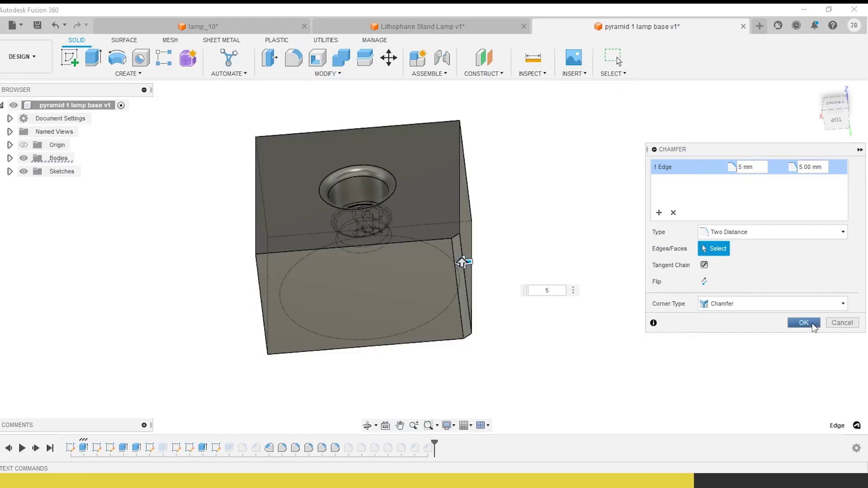
pyautogui.click(846, 322)
# Chamfer the four vertical corner edges of the block at 10 mm
pyautogui.click(327, 73)
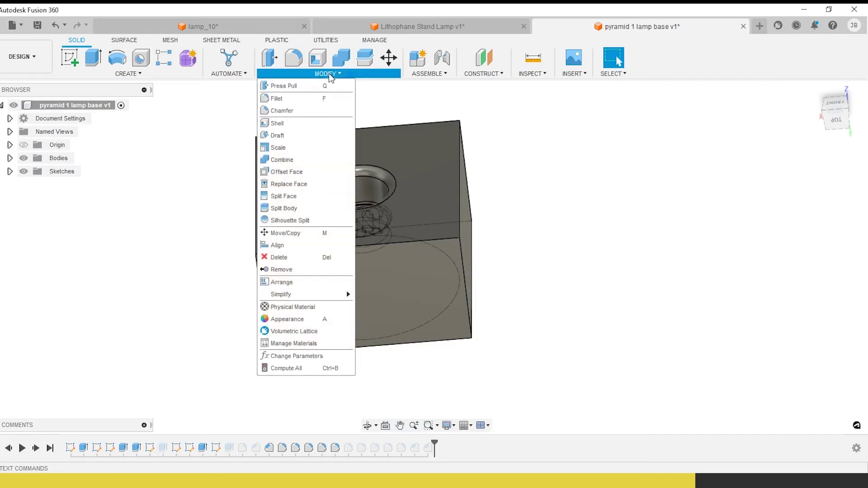
pyautogui.click(289, 112)
pyautogui.click(463, 251)
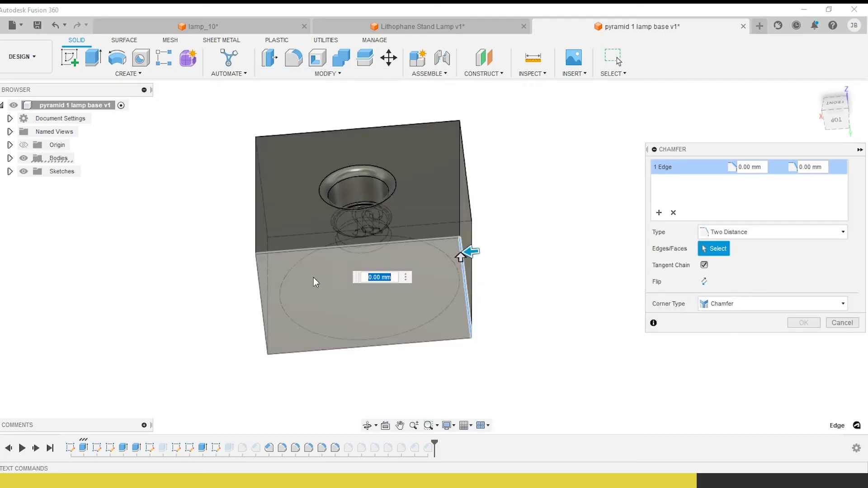
pyautogui.click(259, 281)
pyautogui.keyDown('shift'); pyautogui.moveTo(259, 281); pyautogui.dragTo(343, 189, button='middle'); pyautogui.keyUp('shift')
pyautogui.click(343, 188)
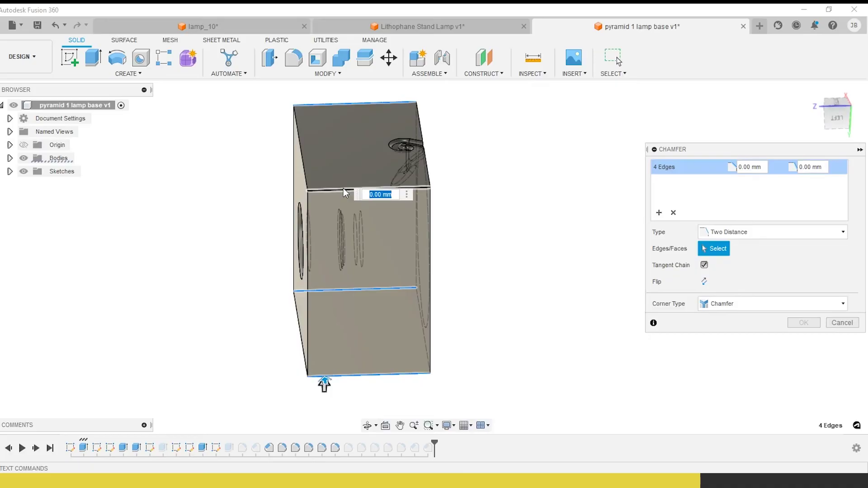
pyautogui.write('10')
pyautogui.keyDown('shift'); pyautogui.moveTo(295, 307); pyautogui.dragTo(301, 46, button='middle'); pyautogui.keyUp('shift')
pyautogui.click(803, 322)
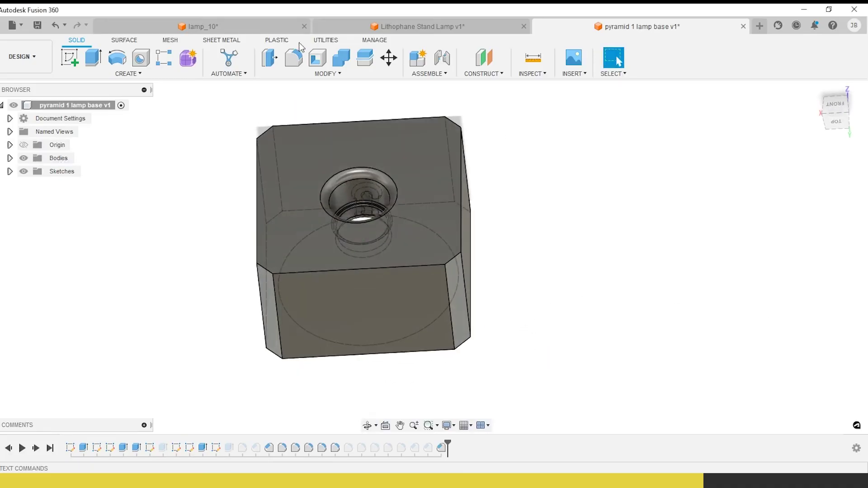
# Start a new chamfer on the four top edges of the block
pyautogui.click(340, 75)
pyautogui.click(290, 112)
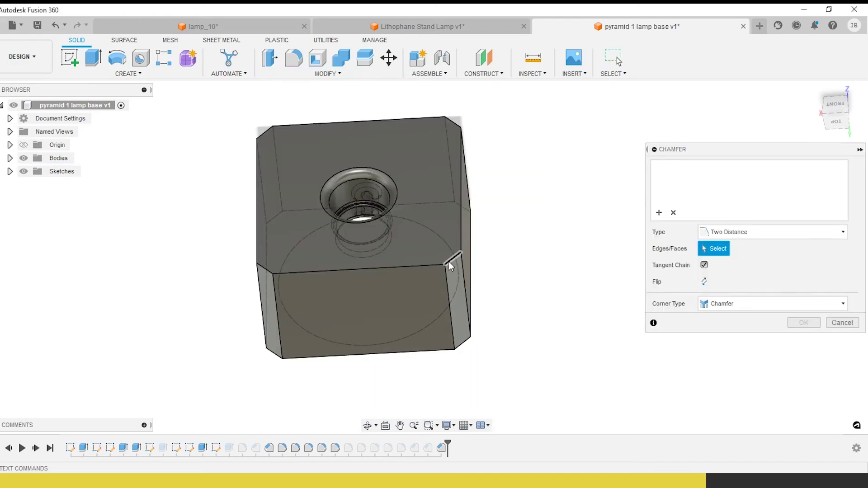
pyautogui.click(450, 266)
pyautogui.click(264, 271)
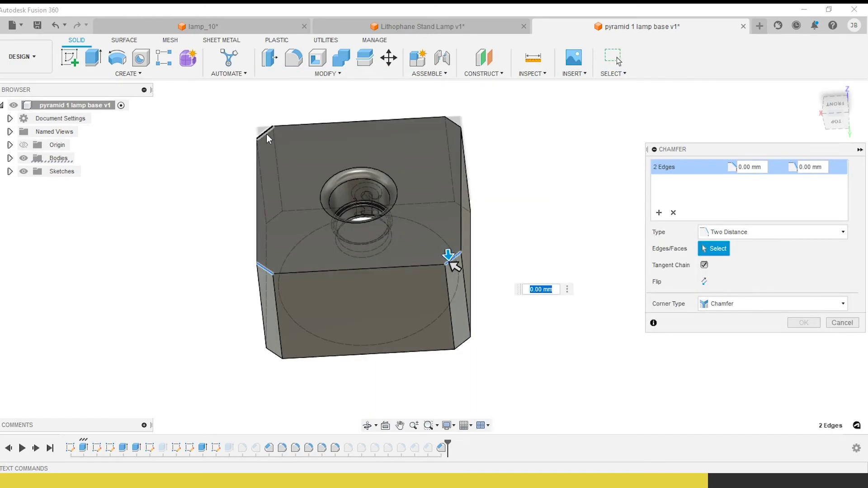
pyautogui.click(266, 133)
pyautogui.click(457, 124)
# Set the top-edge chamfer to 50 mm by 25 mm and apply it
pyautogui.click(762, 166)
pyautogui.write('25')
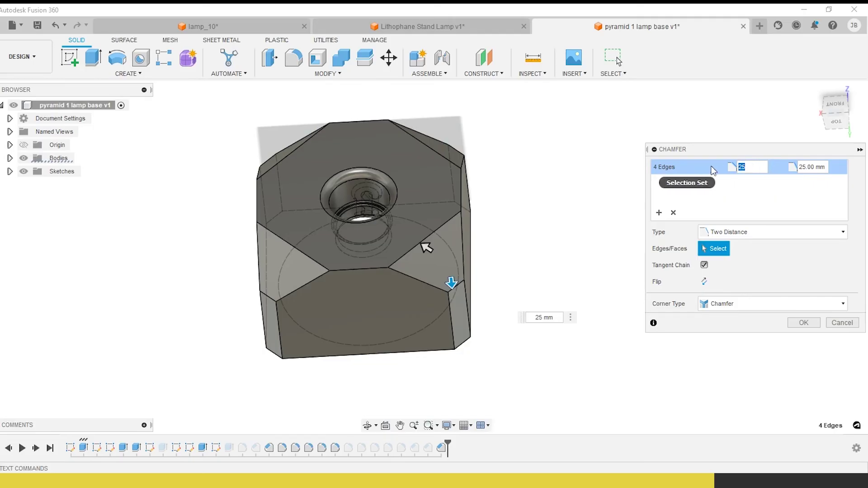
pyautogui.press('BackSpace')
pyautogui.press('BackSpace')
pyautogui.write('40')
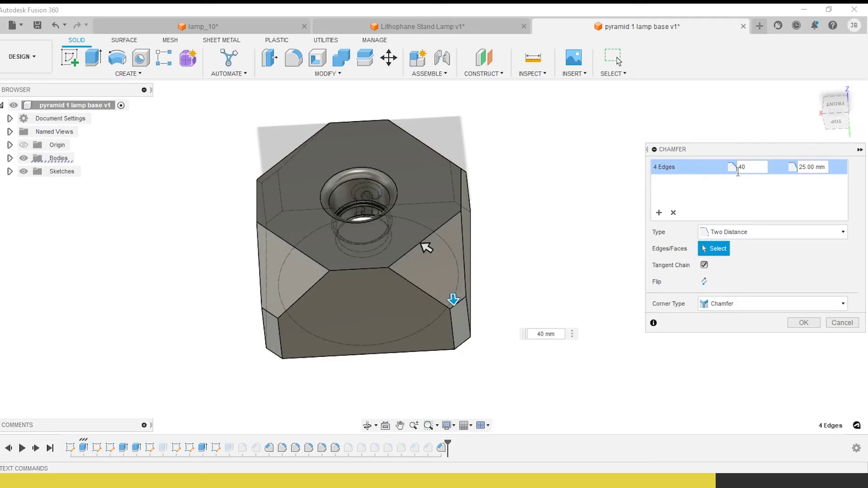
pyautogui.write('50')
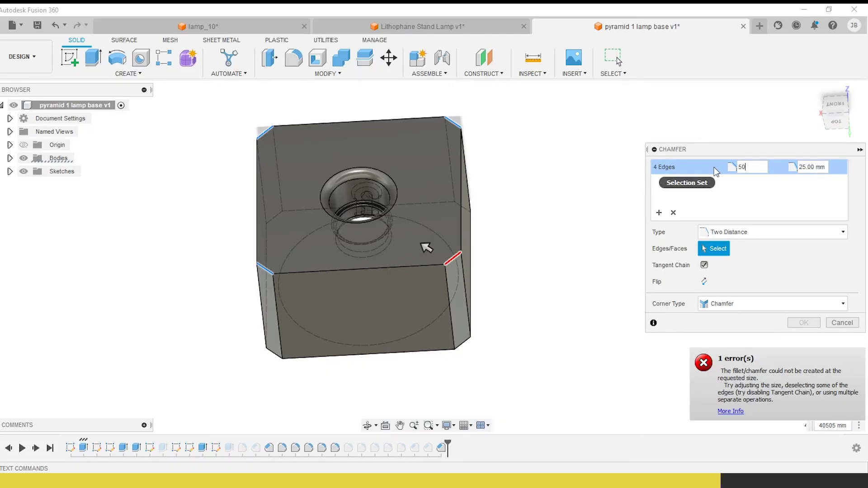
pyautogui.press('Return')
pyautogui.keyDown('shift'); pyautogui.moveTo(426, 247); pyautogui.dragTo(432, 206, button='middle'); pyautogui.keyUp('shift')
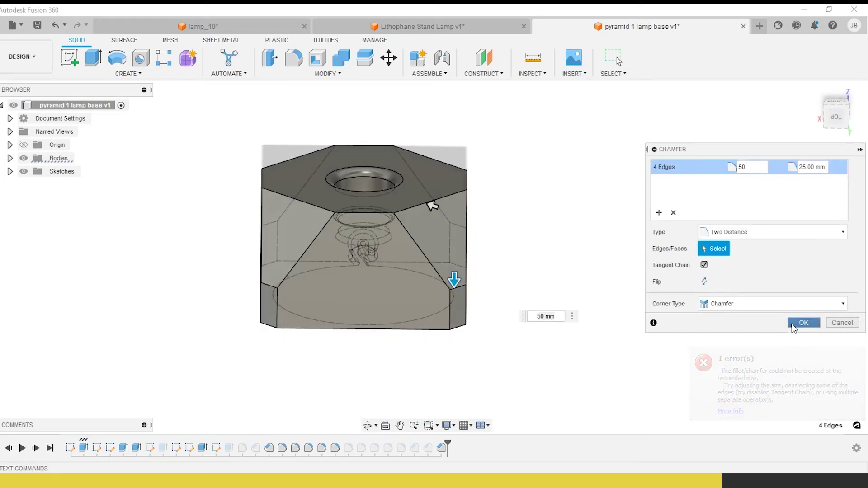
pyautogui.click(792, 326)
pyautogui.keyDown('shift'); pyautogui.moveTo(539, 284); pyautogui.dragTo(513, 284, button='middle'); pyautogui.keyUp('shift')
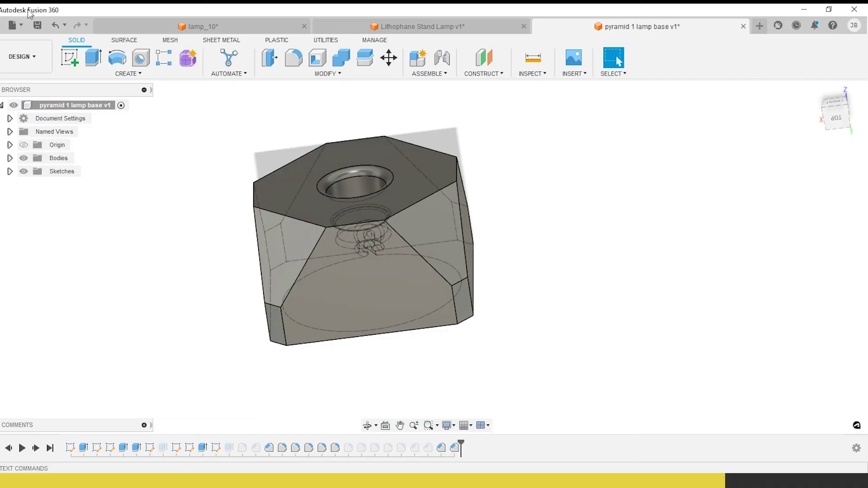
# Save a copy of the design as 'pyramid 2 lamp base'
pyautogui.click(12, 25)
pyautogui.click(32, 150)
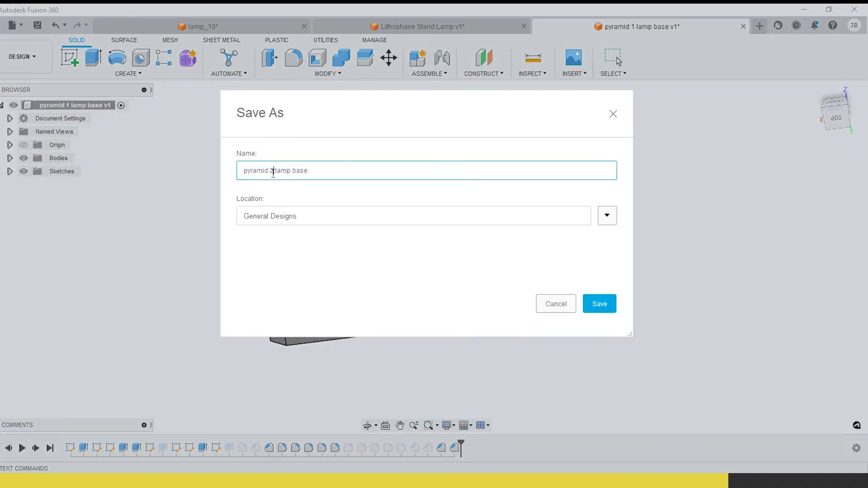
pyautogui.press('Return')
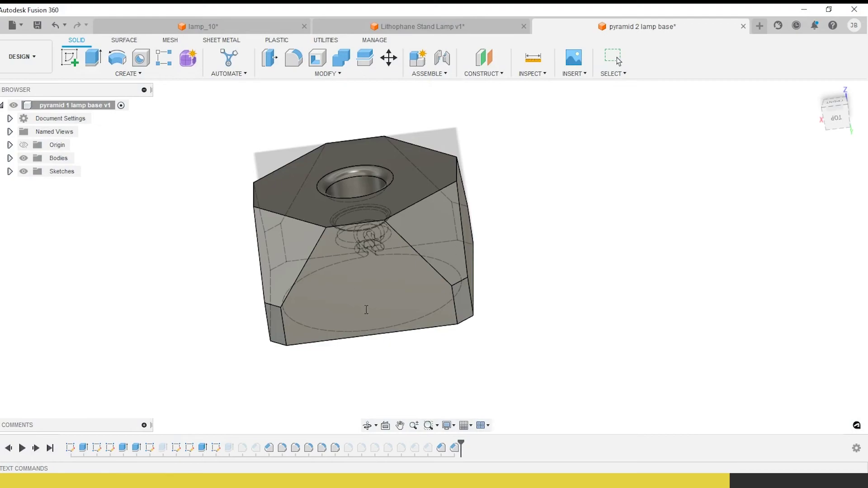
pyautogui.keyDown('shift'); pyautogui.moveTo(365, 278); pyautogui.dragTo(398, 334, button='middle'); pyautogui.keyUp('shift')
pyautogui.click(326, 74)
# Select the remaining top and vertical edges for a 5 mm chamfer
pyautogui.click(291, 112)
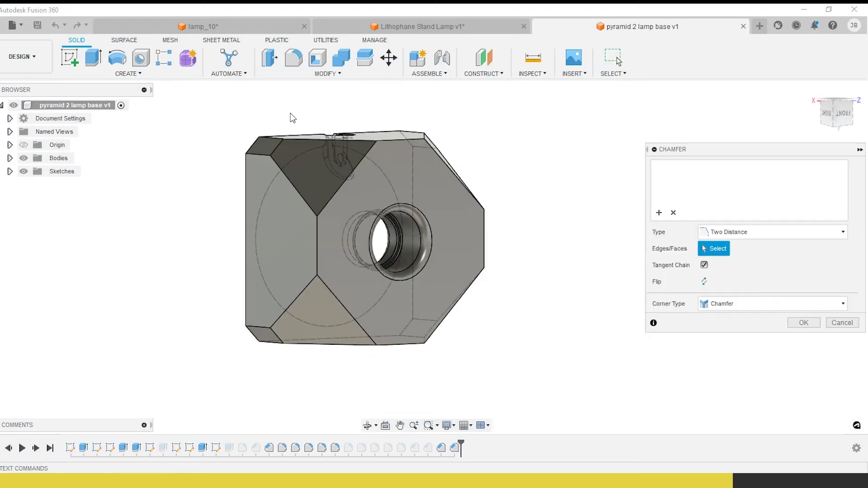
pyautogui.click(394, 135)
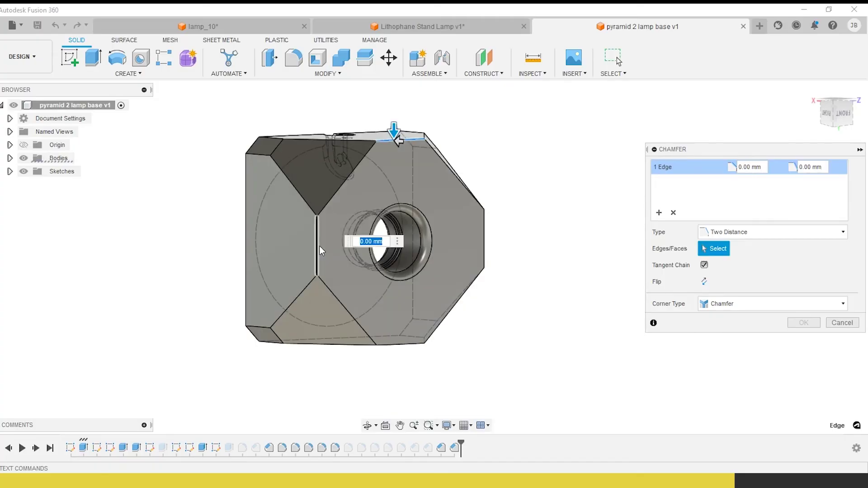
pyautogui.click(319, 246)
pyautogui.keyDown('shift'); pyautogui.moveTo(474, 228); pyautogui.dragTo(425, 240, button='middle'); pyautogui.keyUp('shift')
pyautogui.click(424, 240)
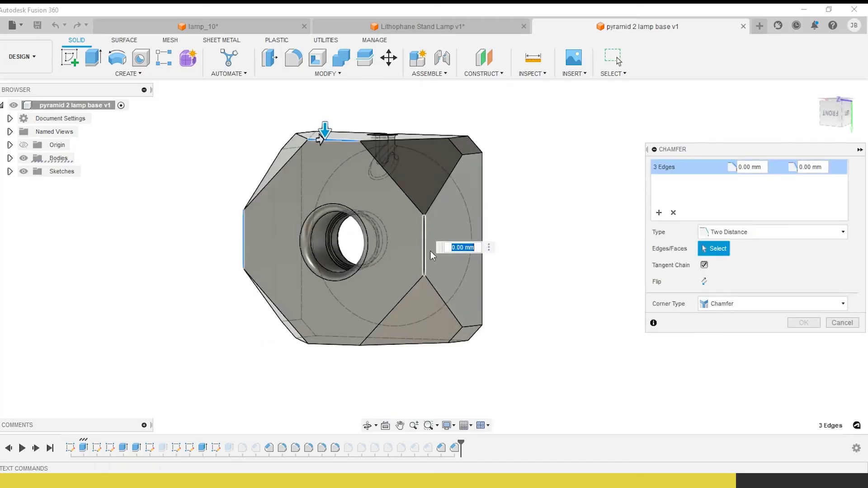
pyautogui.click(482, 203)
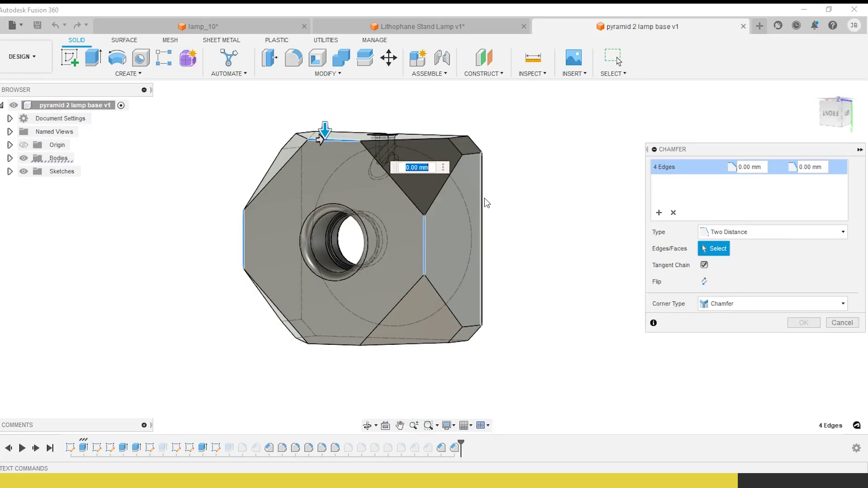
pyautogui.keyDown('shift'); pyautogui.moveTo(407, 231); pyautogui.dragTo(473, 260, button='middle'); pyautogui.keyUp('shift')
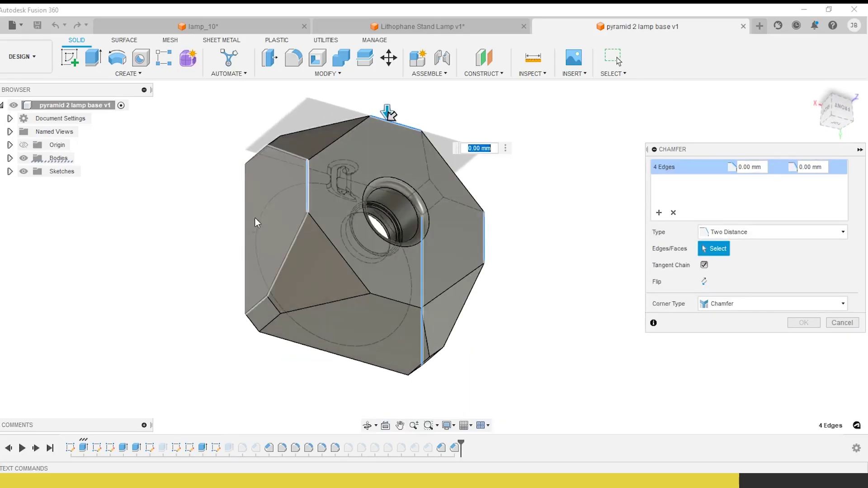
pyautogui.click(246, 224)
pyautogui.click(319, 353)
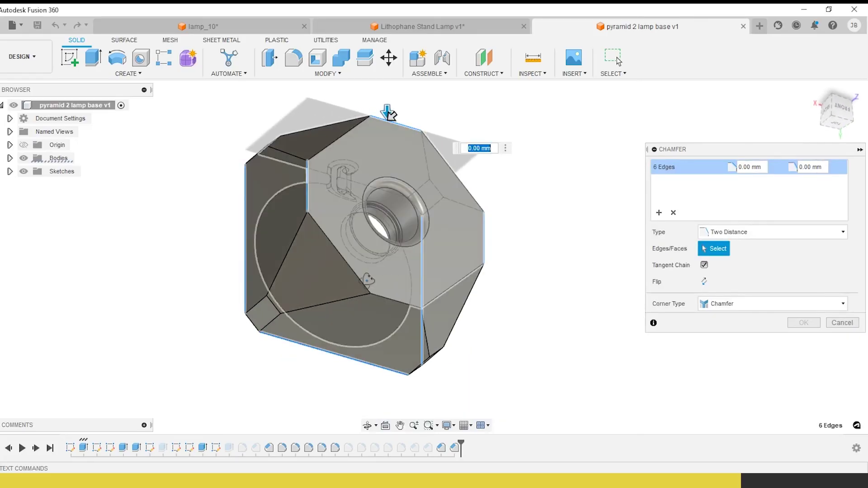
pyautogui.keyDown('shift'); pyautogui.moveTo(319, 353); pyautogui.dragTo(369, 204, button='middle'); pyautogui.keyUp('shift')
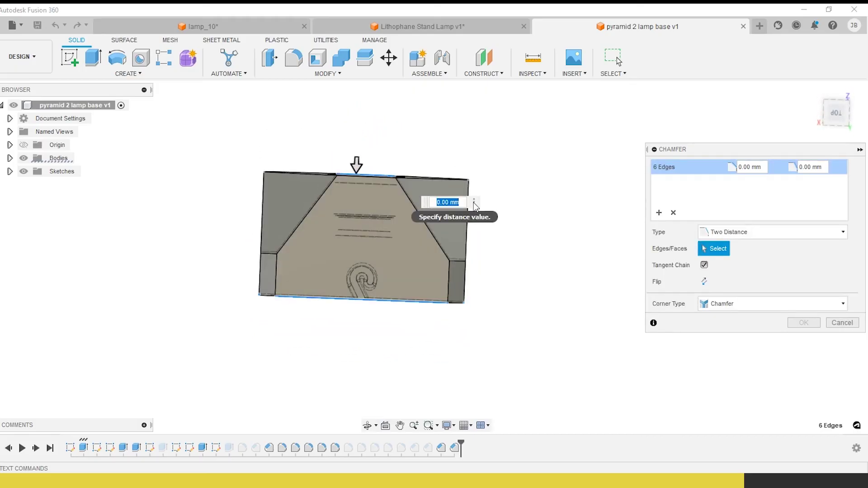
pyautogui.write('5')
pyautogui.keyDown('shift'); pyautogui.moveTo(411, 279); pyautogui.dragTo(484, 316, button='middle'); pyautogui.keyUp('shift')
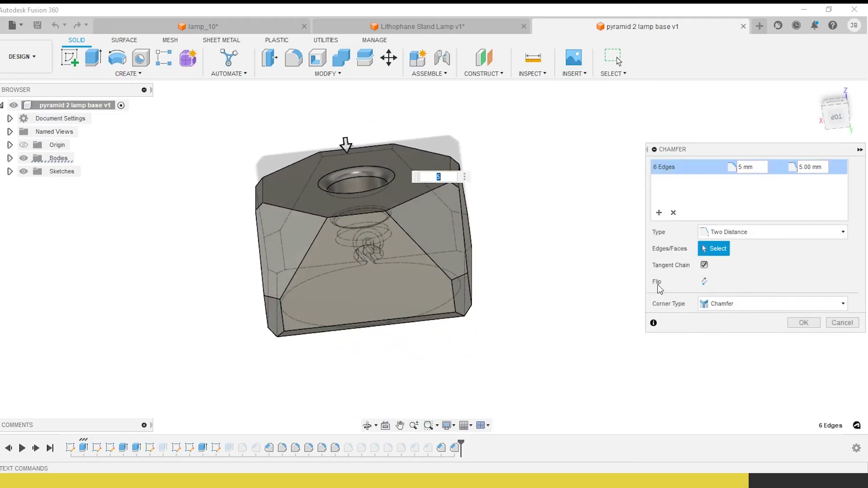
# Add the short top edge as a second 5 mm set and apply the chamfer
pyautogui.click(659, 213)
pyautogui.click(353, 216)
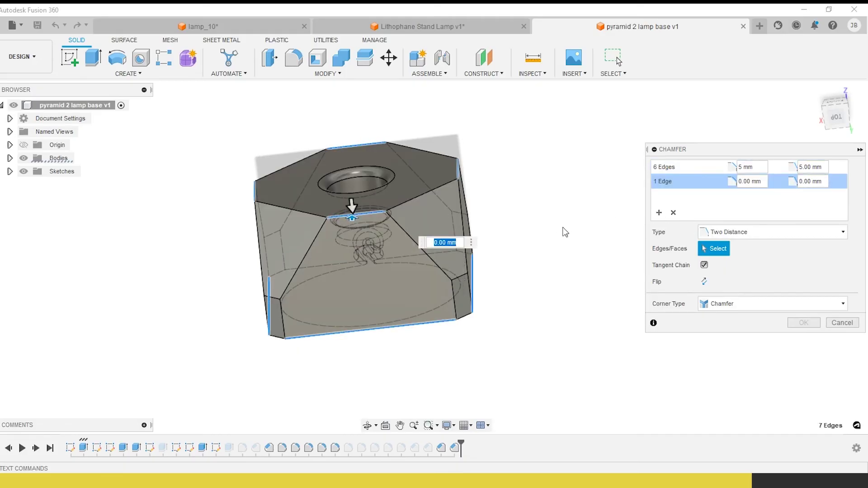
pyautogui.write('5')
pyautogui.click(803, 322)
pyautogui.keyDown('shift'); pyautogui.moveTo(497, 375); pyautogui.dragTo(488, 461, button='middle'); pyautogui.keyUp('shift')
pyautogui.keyDown('shift'); pyautogui.moveTo(413, 342); pyautogui.dragTo(454, 324, button='middle'); pyautogui.keyUp('shift')
# Save a copy of the design as 'jewel 1 lamp base'
pyautogui.click(15, 24)
pyautogui.click(35, 151)
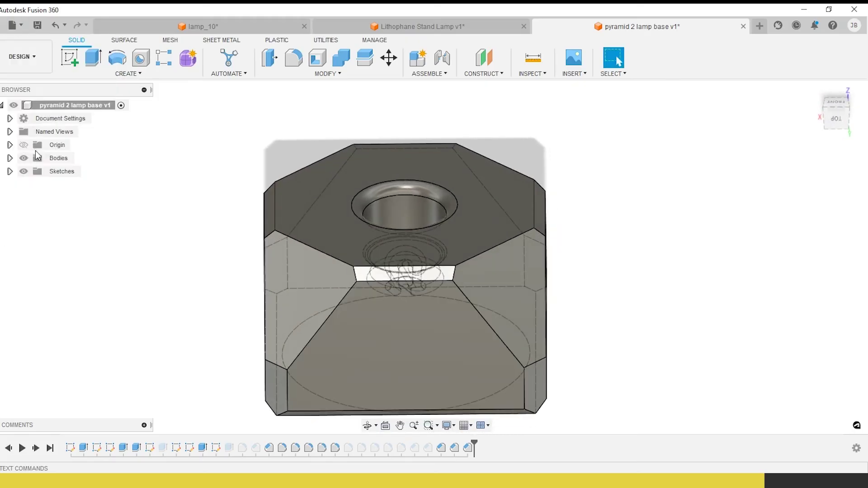
pyautogui.moveTo(271, 171); pyautogui.dragTo(231, 176)
pyautogui.write('jewel 1 lamp base')
pyautogui.click(613, 305)
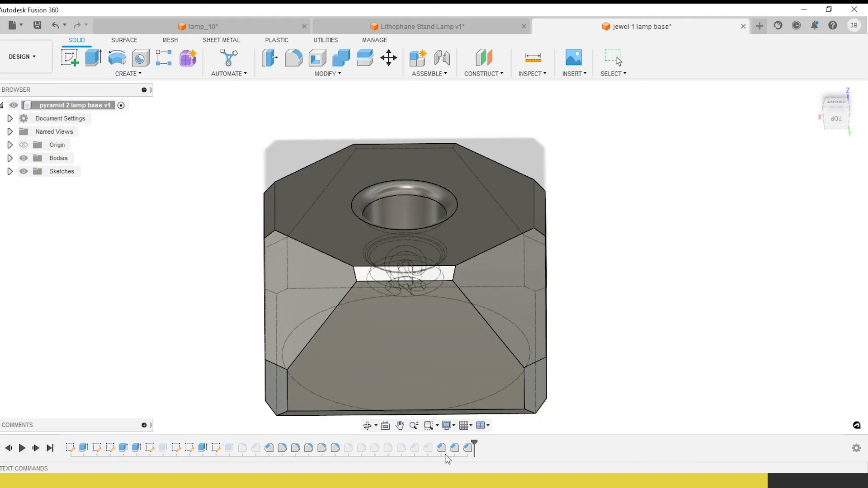
# Delete the last chamfer and chamfer the four top edges at 25 mm instead
pyautogui.rightClick(466, 447)
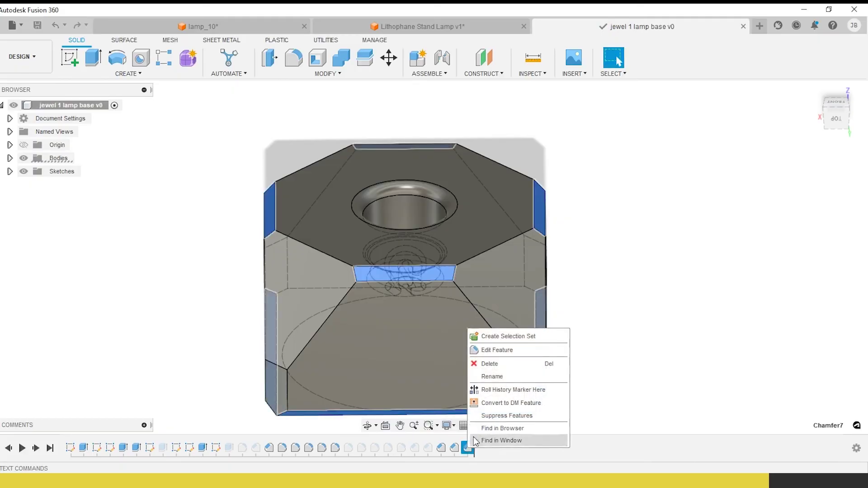
pyautogui.click(489, 366)
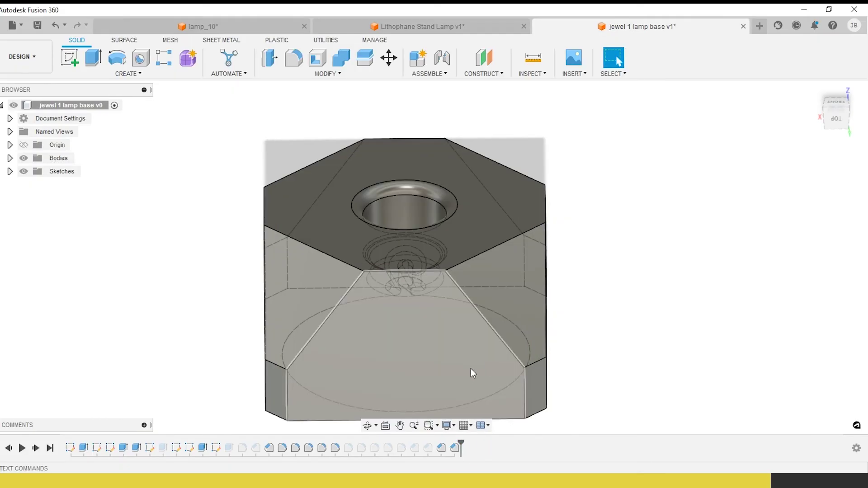
pyautogui.scroll(-3, 446, 365)
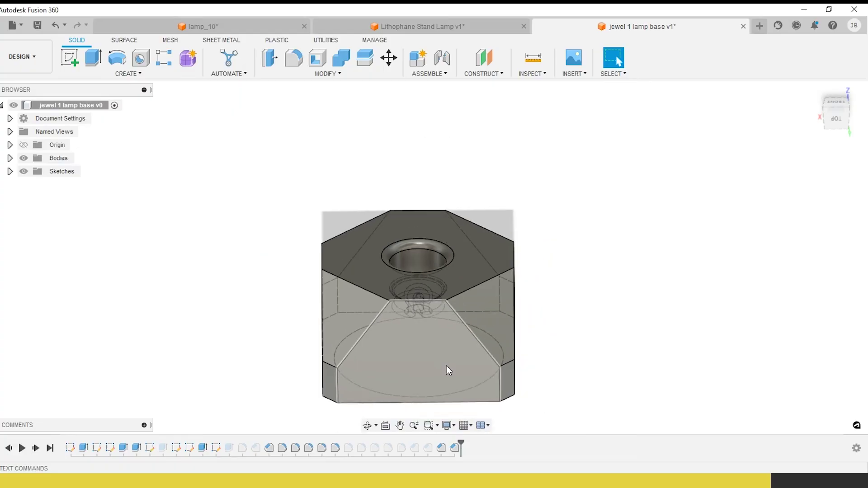
pyautogui.click(326, 74)
pyautogui.click(290, 108)
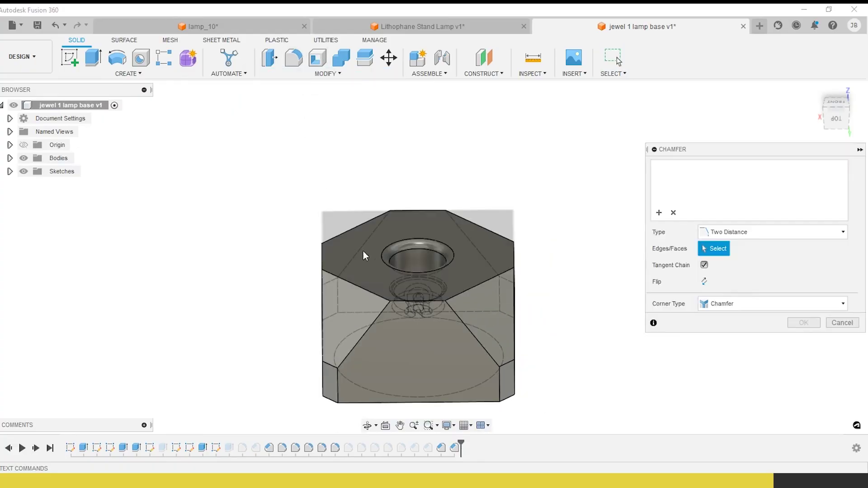
pyautogui.click(408, 300)
pyautogui.click(324, 257)
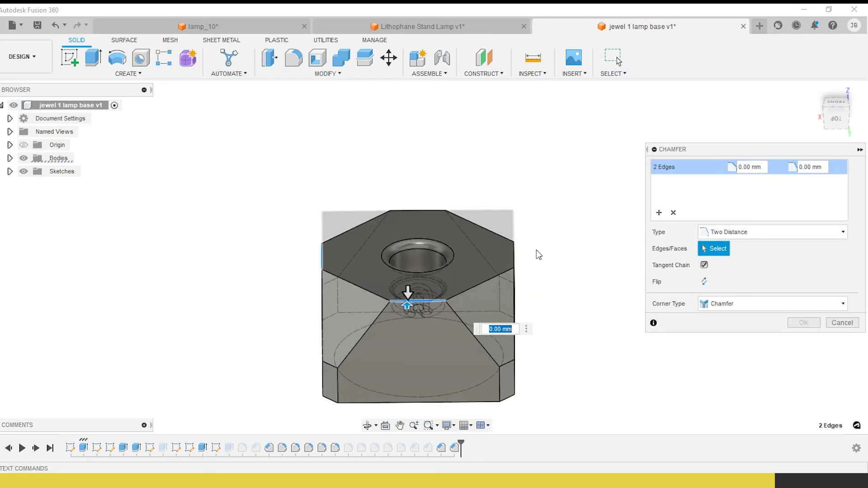
pyautogui.click(514, 258)
pyautogui.click(422, 210)
pyautogui.write('25')
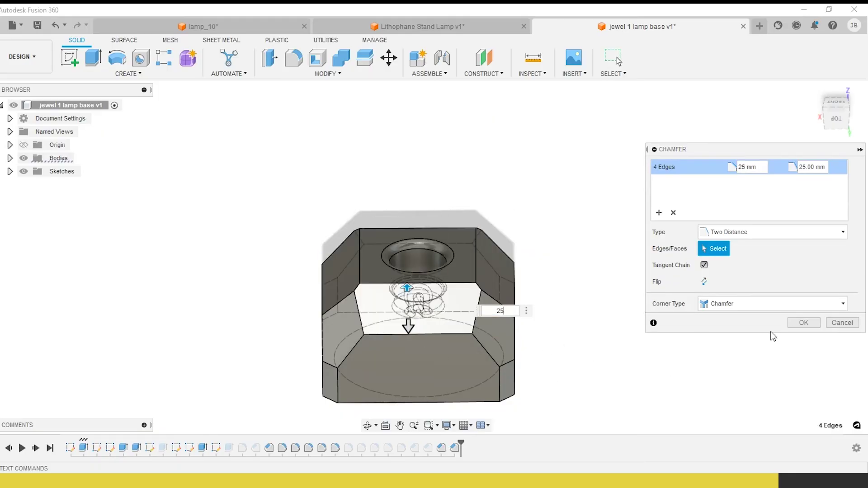
pyautogui.click(803, 322)
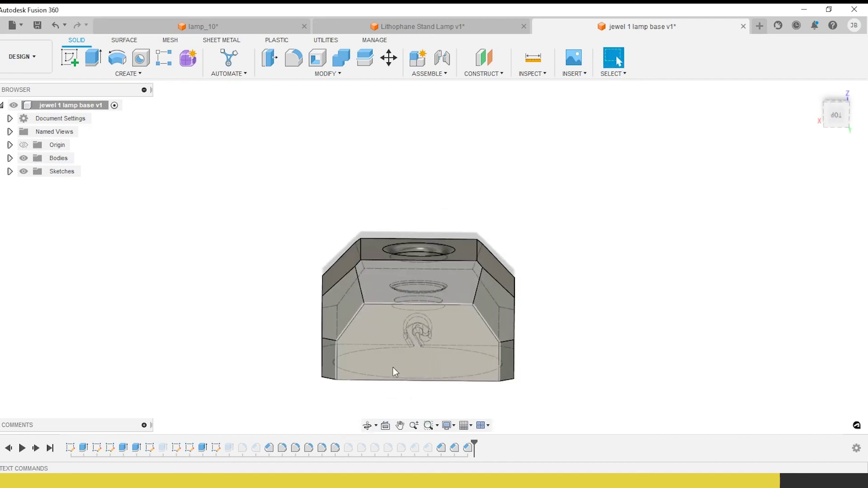
# Change the vertical-edge chamfer to an Equal Distance chamfer of 15 mm
pyautogui.keyDown('shift'); pyautogui.moveTo(320, 298); pyautogui.dragTo(432, 421, button='middle'); pyautogui.keyUp('shift')
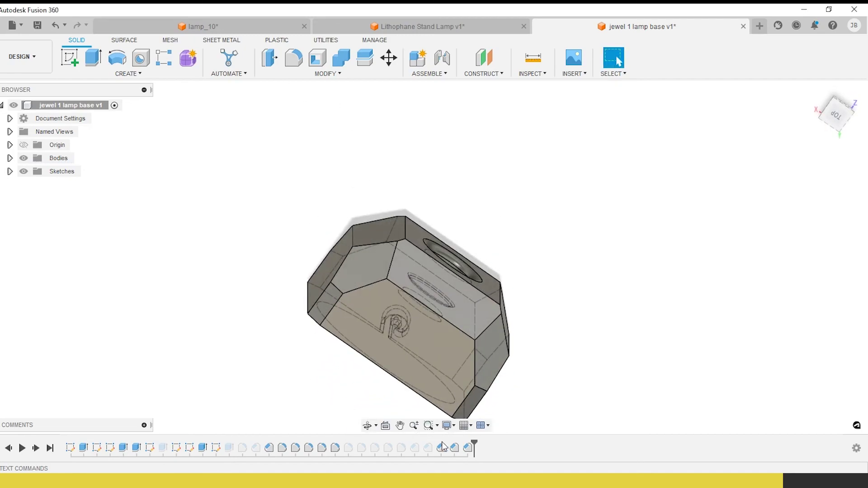
pyautogui.doubleClick(441, 448)
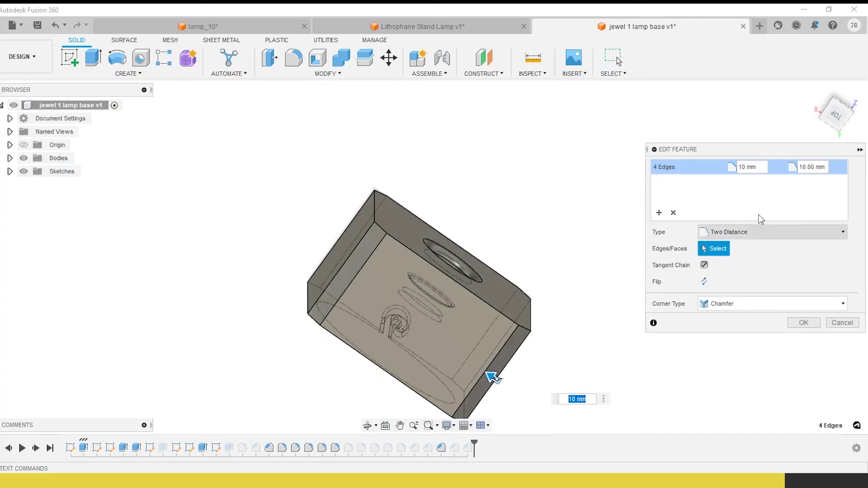
pyautogui.click(762, 167)
pyautogui.write('15')
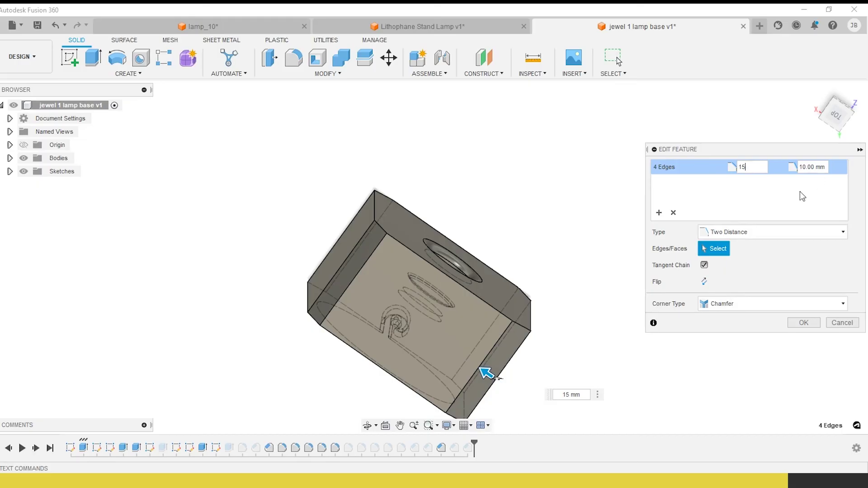
pyautogui.click(782, 231)
pyautogui.click(730, 252)
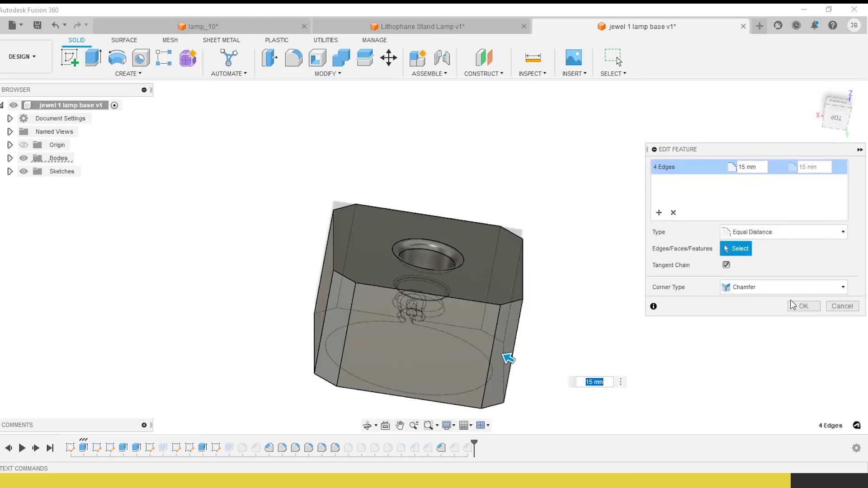
pyautogui.click(796, 306)
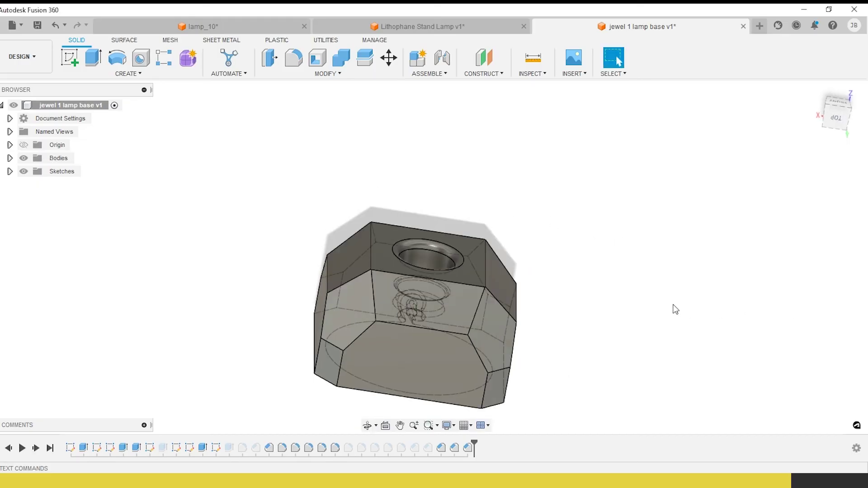
pyautogui.keyDown('shift'); pyautogui.moveTo(619, 262); pyautogui.dragTo(497, 300, button='middle'); pyautogui.keyUp('shift')
pyautogui.press('Escape')
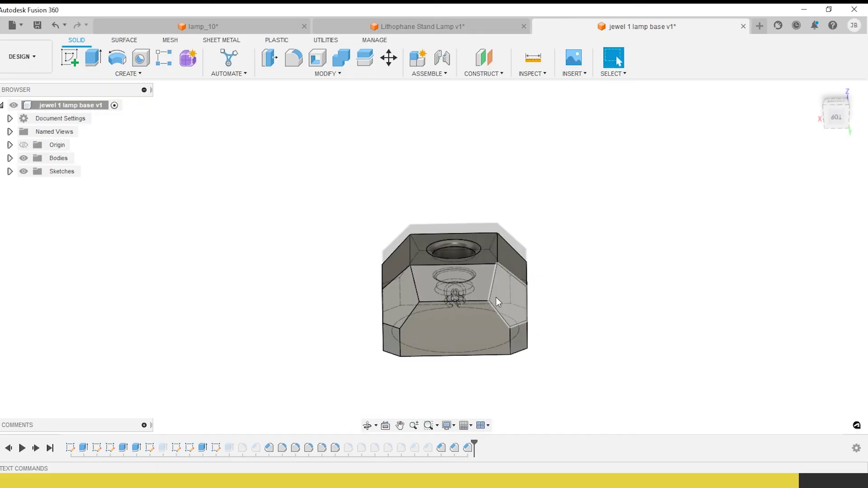
pyautogui.keyDown('shift'); pyautogui.moveTo(496, 297); pyautogui.dragTo(463, 327, button='middle'); pyautogui.keyUp('shift')
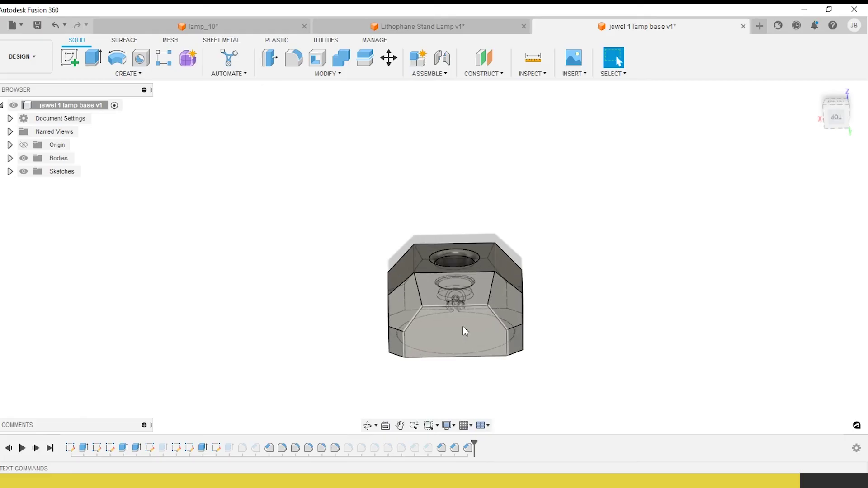
# Edit the top-edge chamfer distances to 40 mm and 5 mm
pyautogui.doubleClick(460, 451)
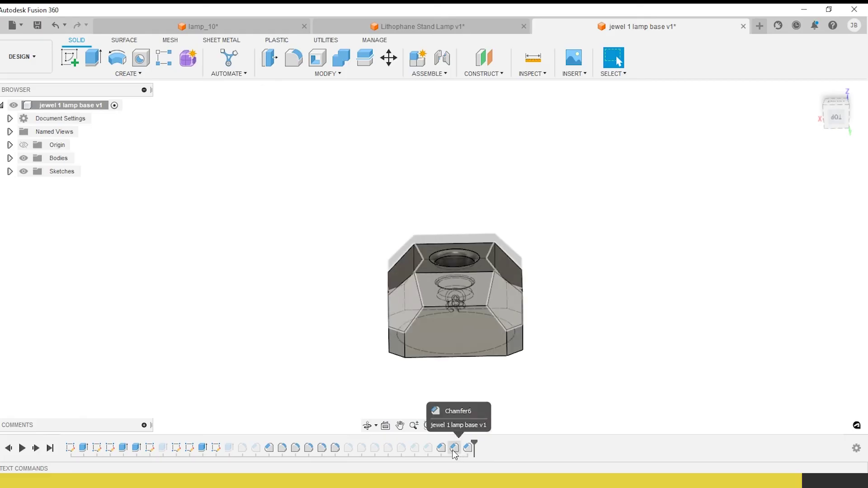
pyautogui.write('4')
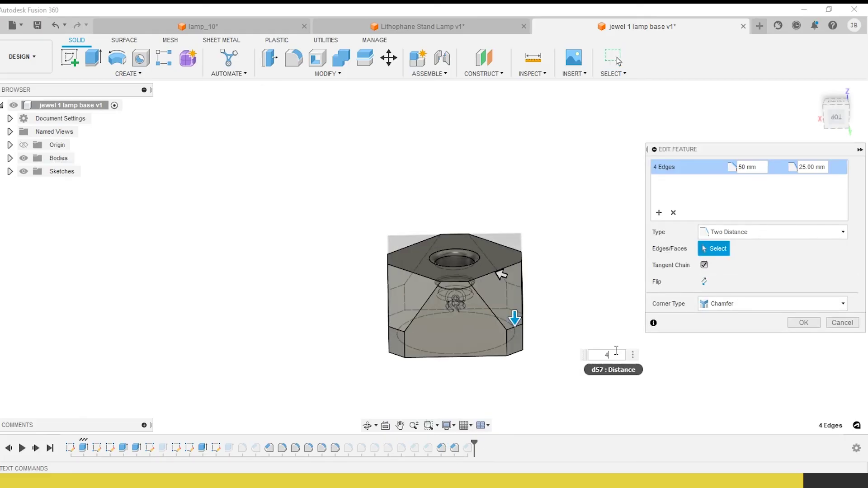
pyautogui.write('0')
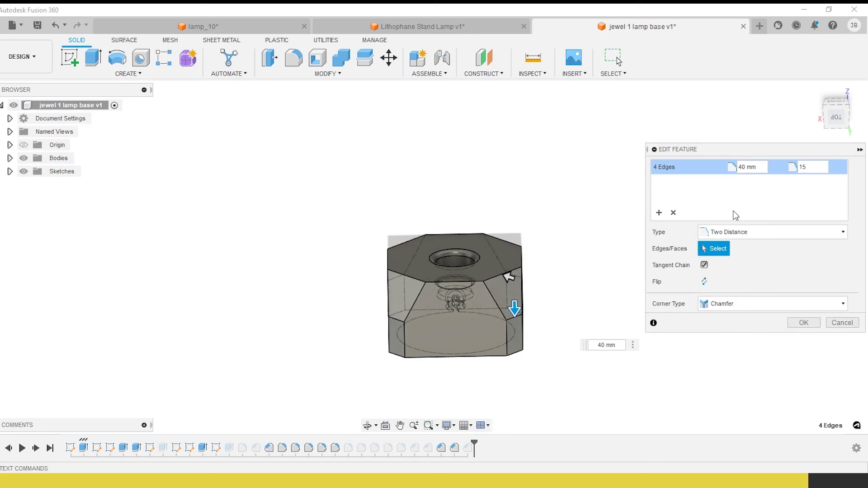
pyautogui.write('50')
pyautogui.click(800, 323)
# Orbit and zoom around the jewel base to inspect its top and socket hole
pyautogui.keyDown('shift'); pyautogui.moveTo(544, 348); pyautogui.dragTo(421, 302, button='middle'); pyautogui.keyUp('shift')
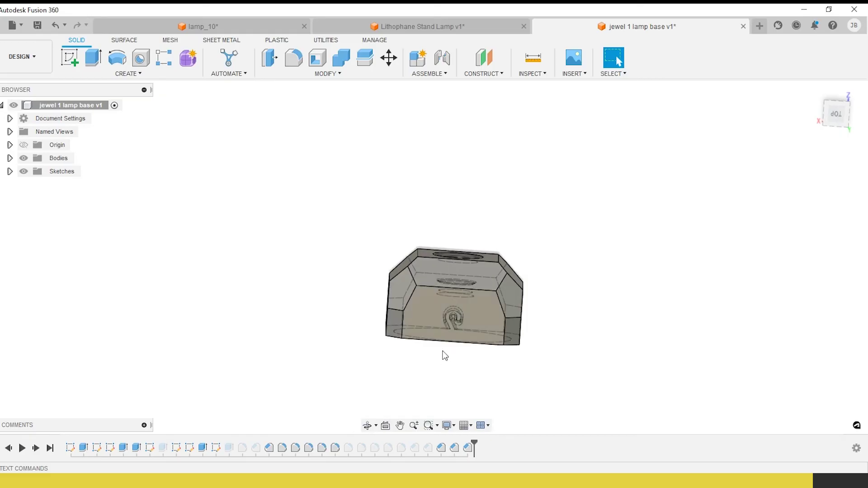
pyautogui.keyDown('shift'); pyautogui.moveTo(443, 354); pyautogui.dragTo(419, 295, button='middle'); pyautogui.keyUp('shift')
pyautogui.scroll(3, 456, 377)
pyautogui.keyDown('shift'); pyautogui.moveTo(394, 251); pyautogui.dragTo(401, 255, button='middle'); pyautogui.keyUp('shift')
pyautogui.keyDown('shift'); pyautogui.moveTo(379, 284); pyautogui.dragTo(449, 313, button='middle'); pyautogui.keyUp('shift')
pyautogui.keyDown('shift'); pyautogui.moveTo(451, 259); pyautogui.dragTo(467, 316, button='middle'); pyautogui.keyUp('shift')
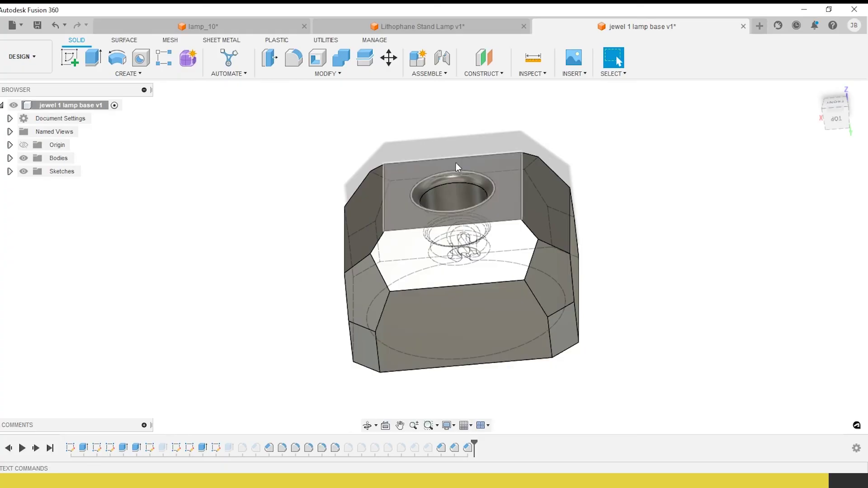
pyautogui.click(20, 28)
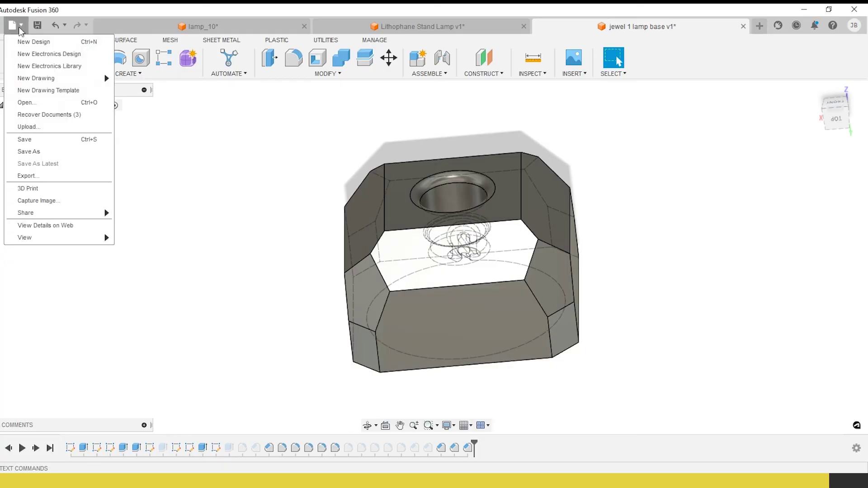
# Save a copy of the design as 'jewel 2 lamp base'
pyautogui.click(25, 152)
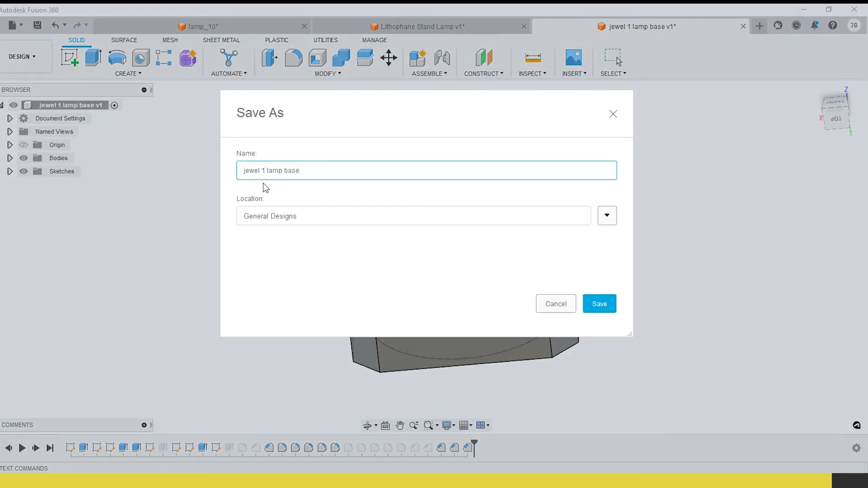
pyautogui.press('BackSpace')
pyautogui.write('2')
pyautogui.press('Return')
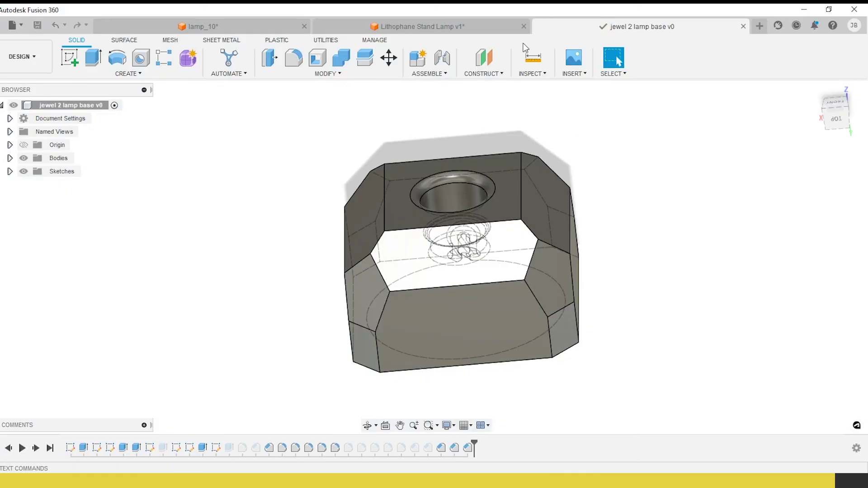
# Orbit and zoom around the base to inspect the side hole and conical underside
pyautogui.keyDown('shift'); pyautogui.moveTo(425, 189); pyautogui.dragTo(335, 313, button='middle'); pyautogui.keyUp('shift')
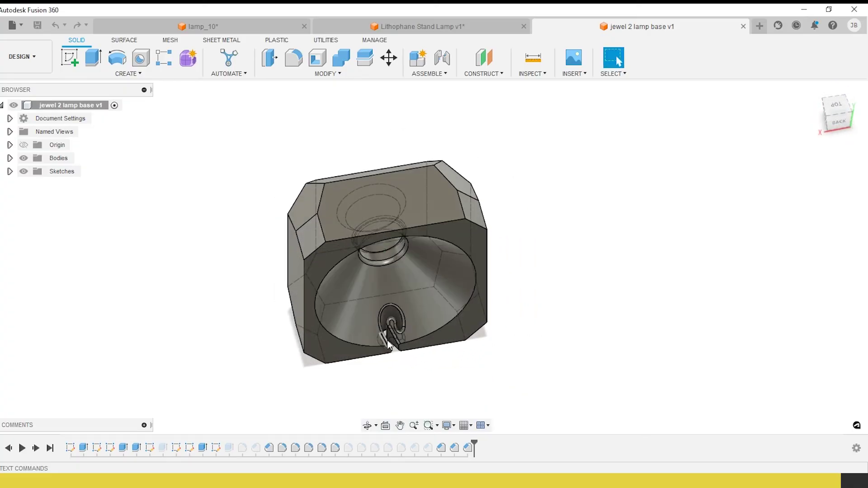
pyautogui.scroll(3, 387, 340)
pyautogui.scroll(-5, 387, 338)
pyautogui.keyDown('shift'); pyautogui.moveTo(370, 317); pyautogui.dragTo(394, 294, button='middle'); pyautogui.keyUp('shift')
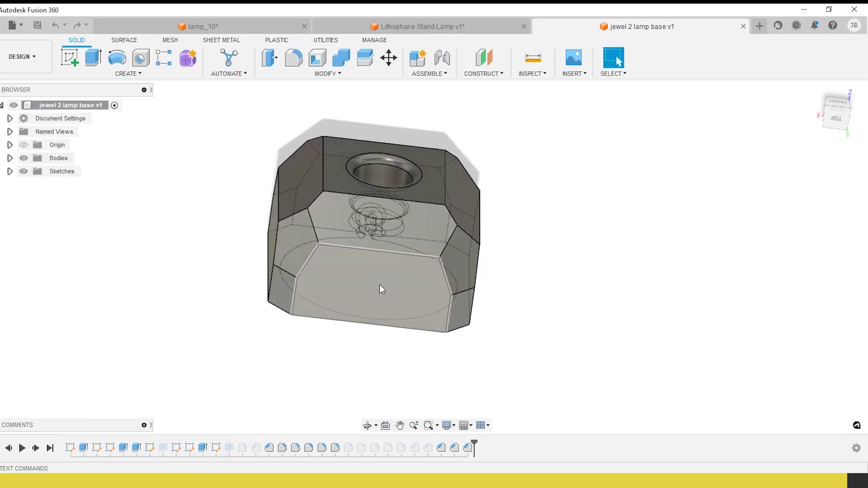
pyautogui.keyDown('shift'); pyautogui.moveTo(395, 294); pyautogui.dragTo(428, 277, button='middle'); pyautogui.keyUp('shift')
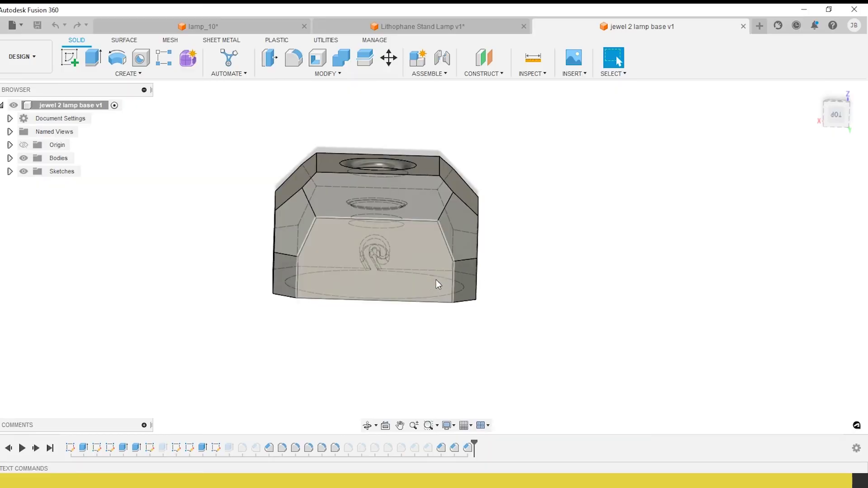
pyautogui.scroll(3, 436, 279)
pyautogui.moveTo(438, 289); pyautogui.dragTo(436, 311, button='middle')
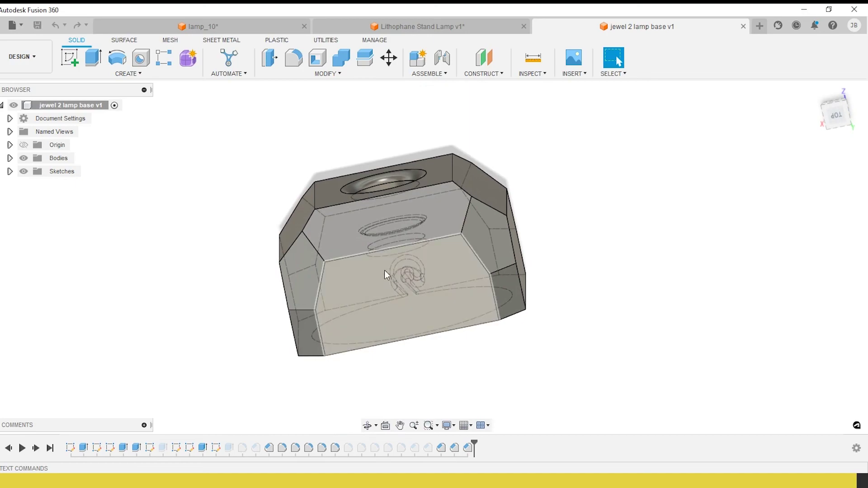
pyautogui.keyDown('shift'); pyautogui.moveTo(484, 290); pyautogui.dragTo(397, 293, button='middle'); pyautogui.keyUp('shift')
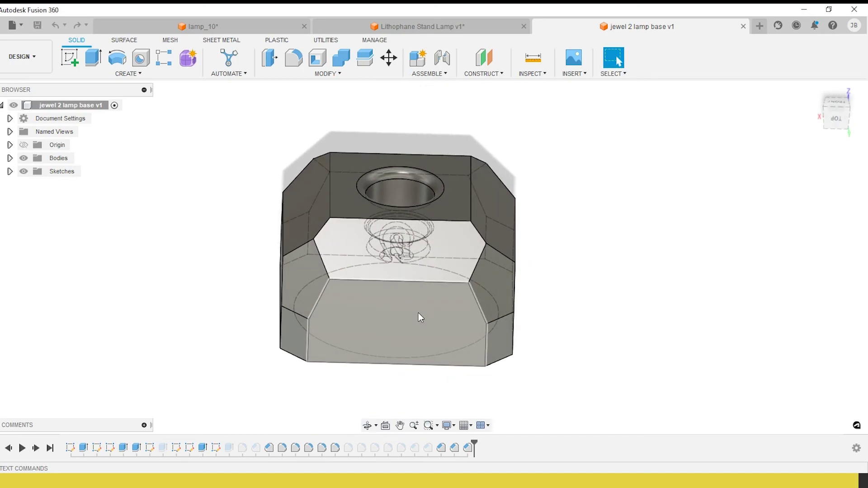
pyautogui.keyDown('shift'); pyautogui.moveTo(416, 322); pyautogui.dragTo(389, 301, button='middle'); pyautogui.keyUp('shift')
pyautogui.scroll(-3, 416, 334)
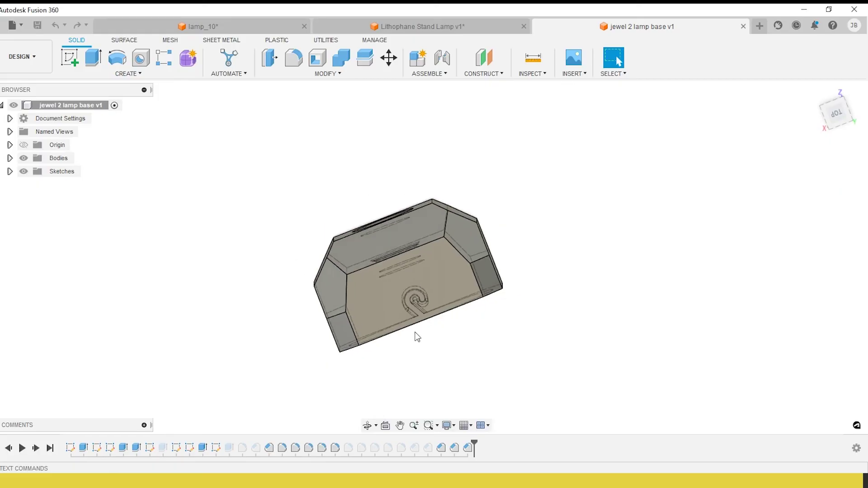
pyautogui.scroll(2, 417, 322)
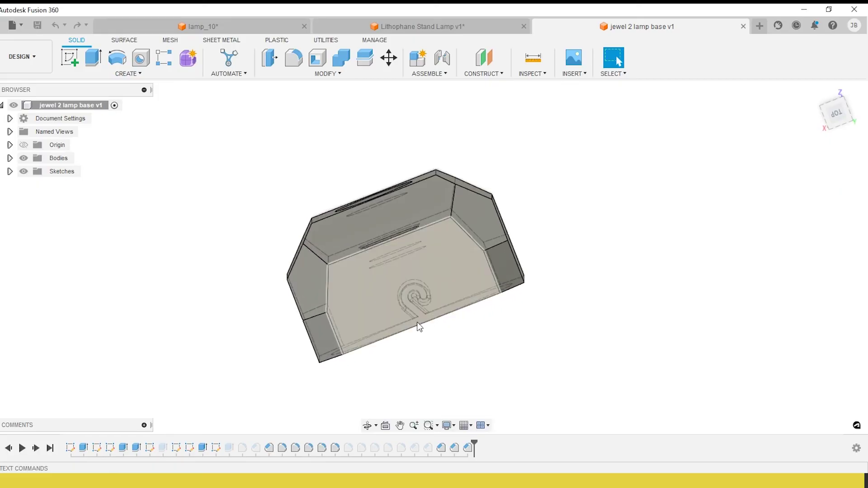
pyautogui.keyDown('shift'); pyautogui.moveTo(403, 337); pyautogui.dragTo(391, 321, button='middle'); pyautogui.keyUp('shift')
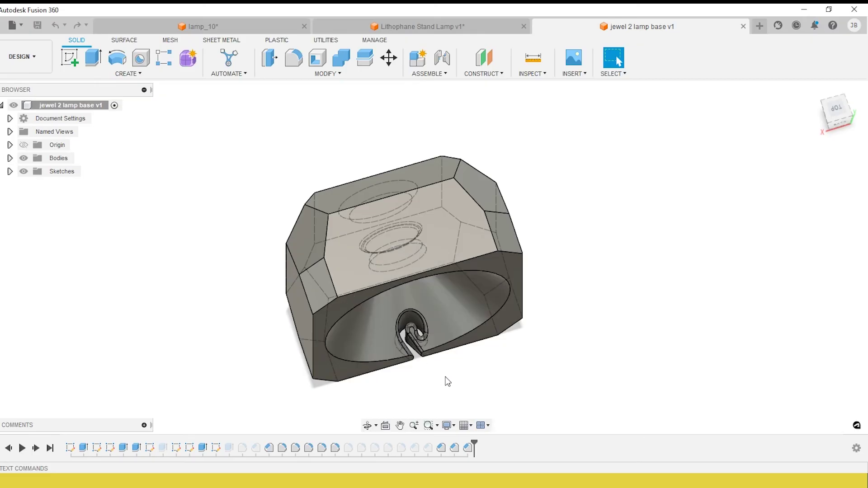